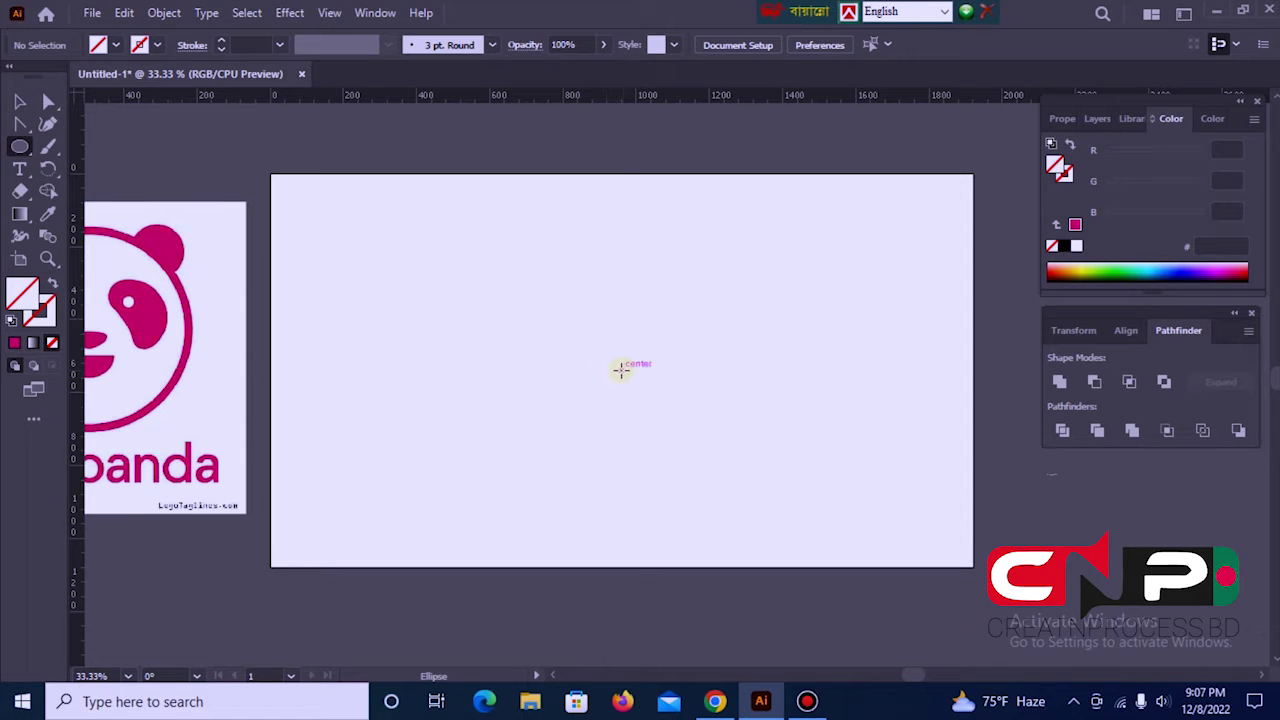
Draw a circle centred on the artboard and give it a 20 pt stroke
left_click_drag(619, 370, 740, 433)
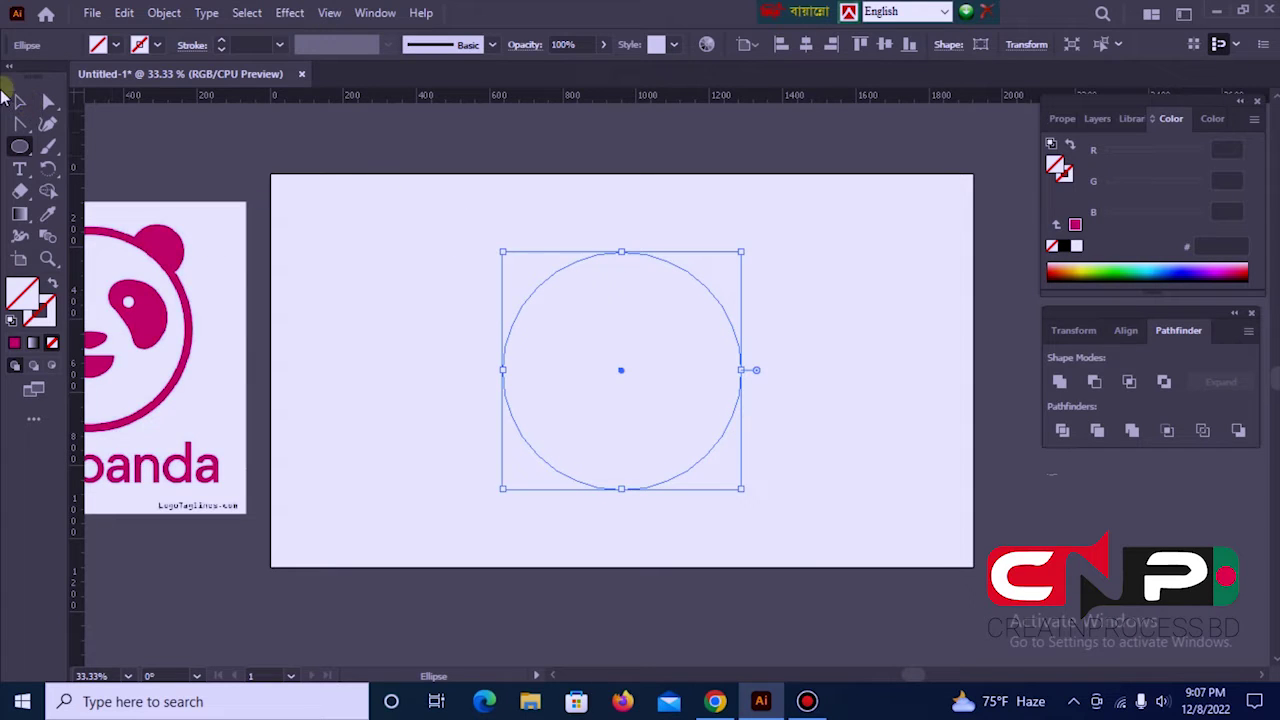
left_click(16, 100)
left_click(241, 44)
type("20")
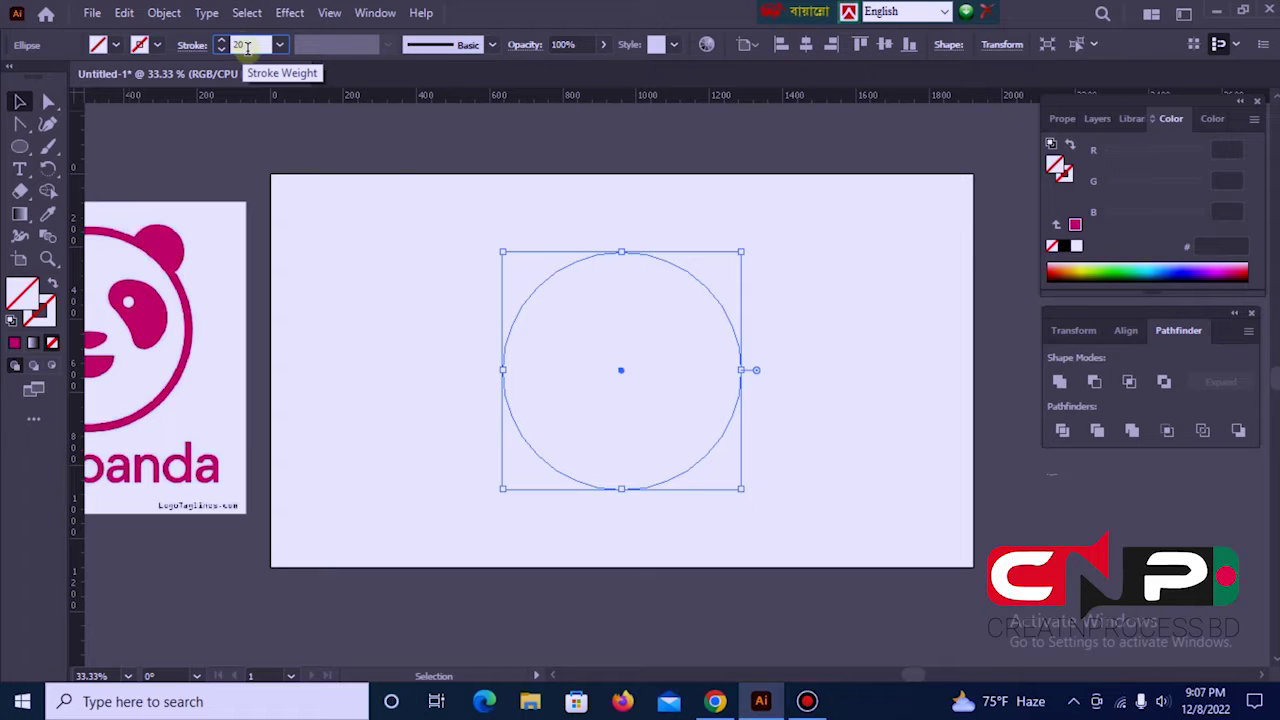
left_click(445, 258)
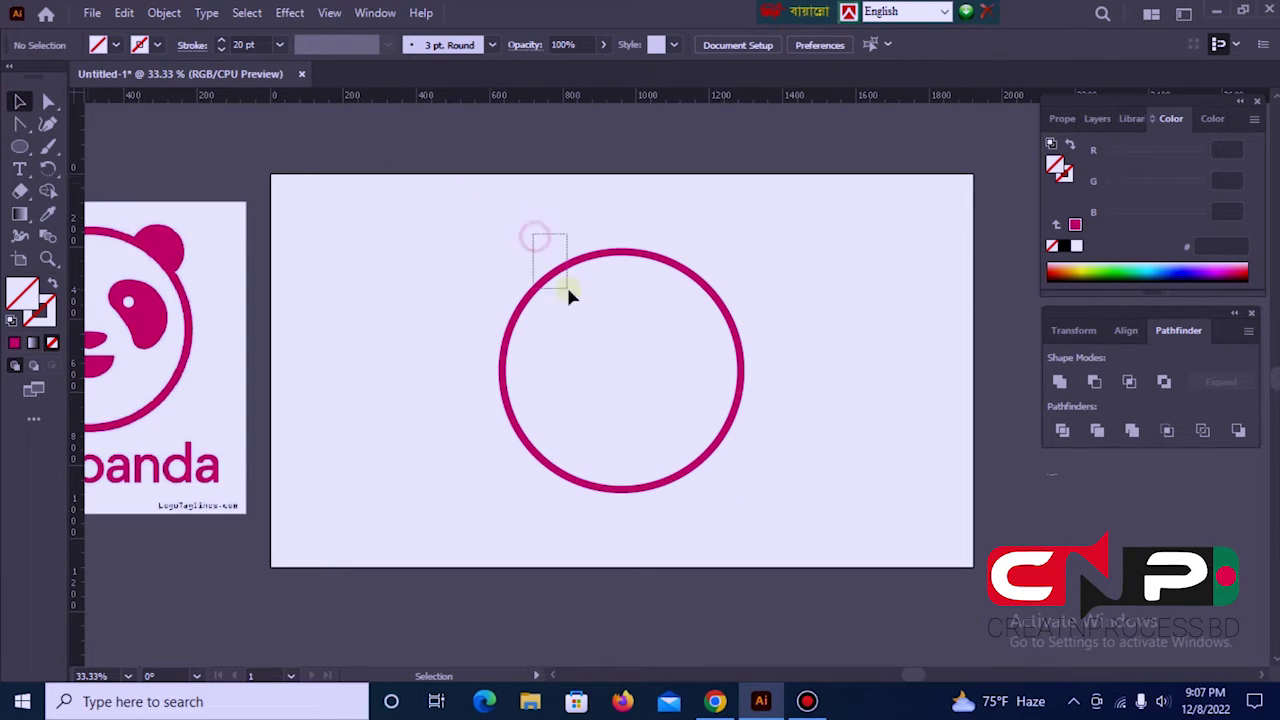
Drag horizontal and vertical ruler guides through the circle's centre
left_click_drag(568, 293, 568, 292)
left_click_drag(605, 100, 666, 371)
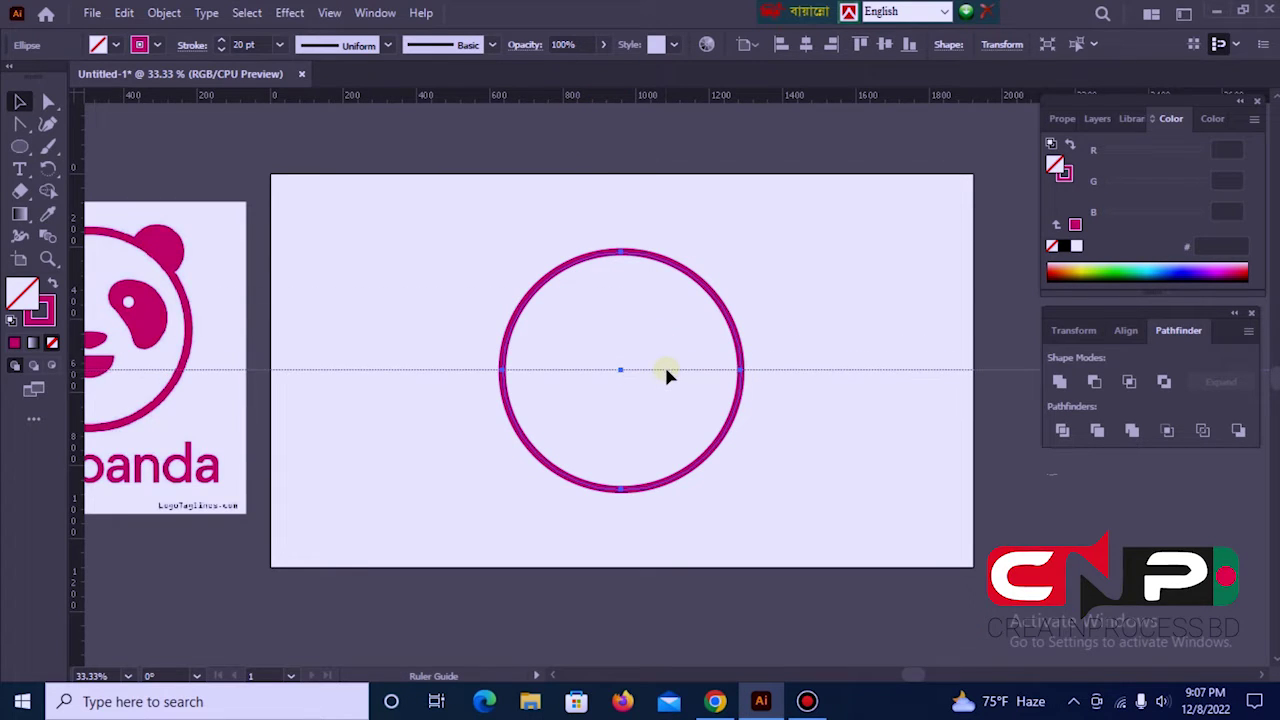
left_click_drag(468, 255, 565, 320)
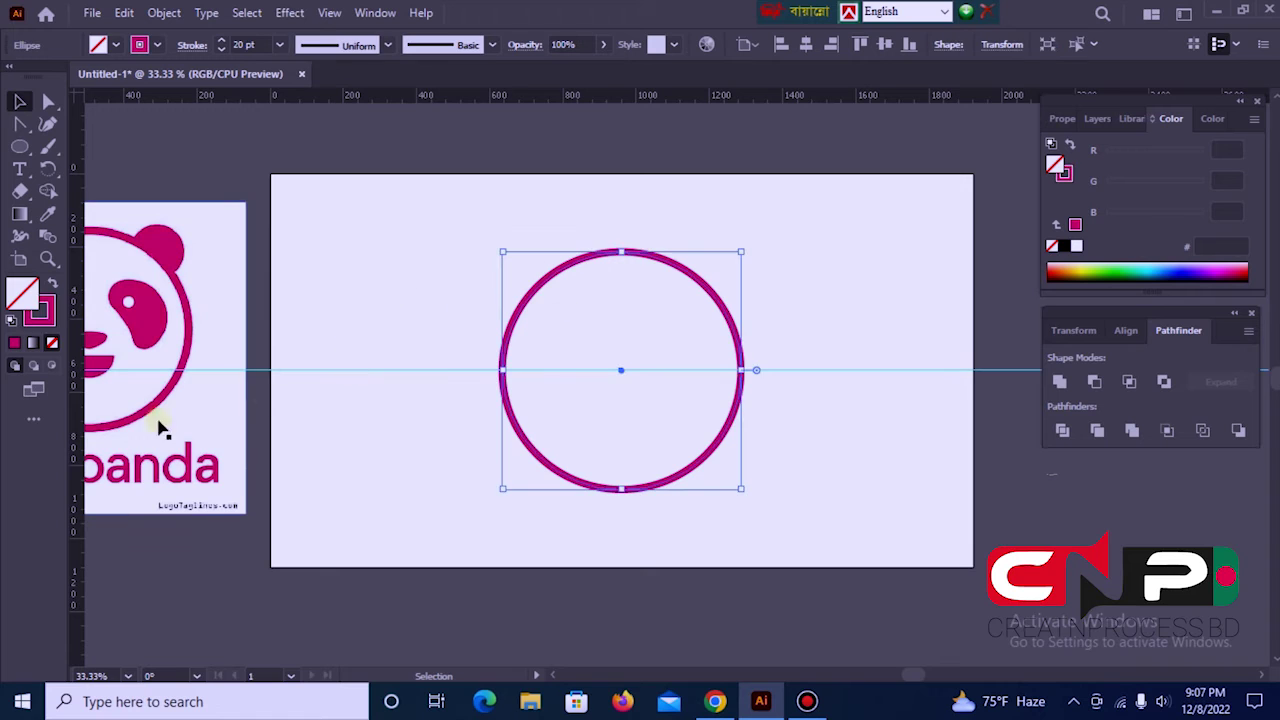
left_click_drag(75, 413, 620, 440)
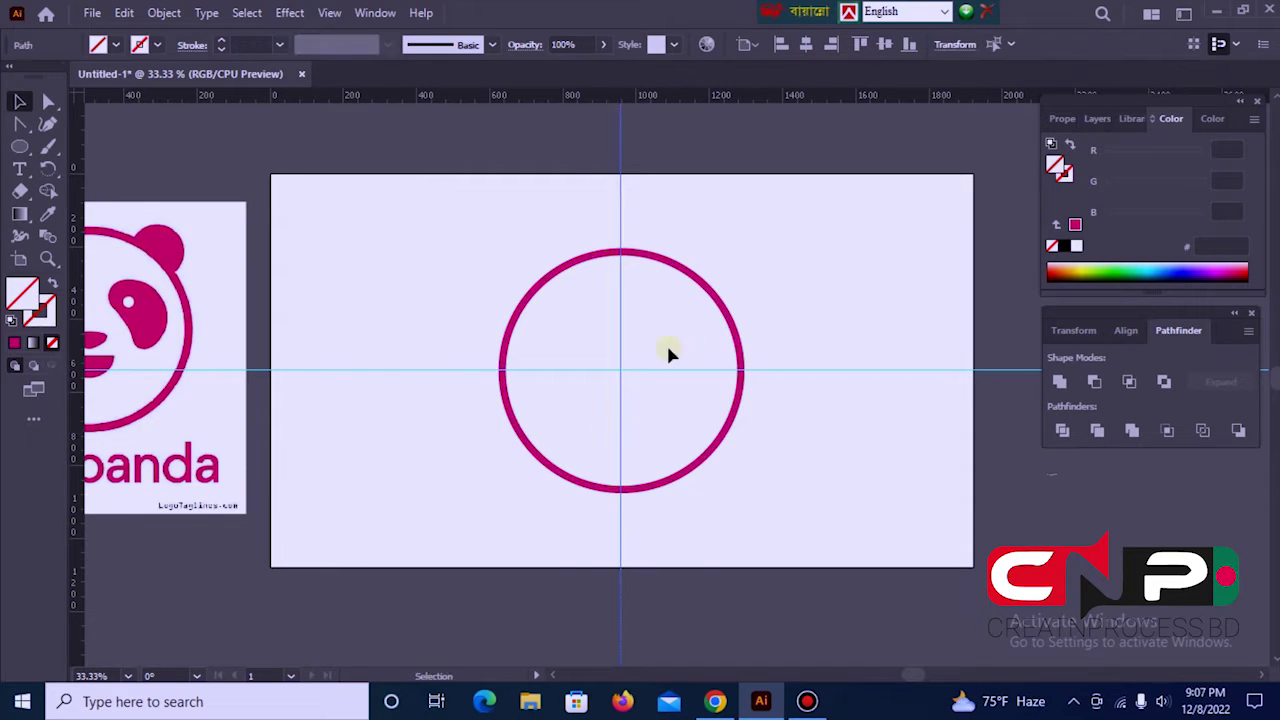
left_click(788, 231)
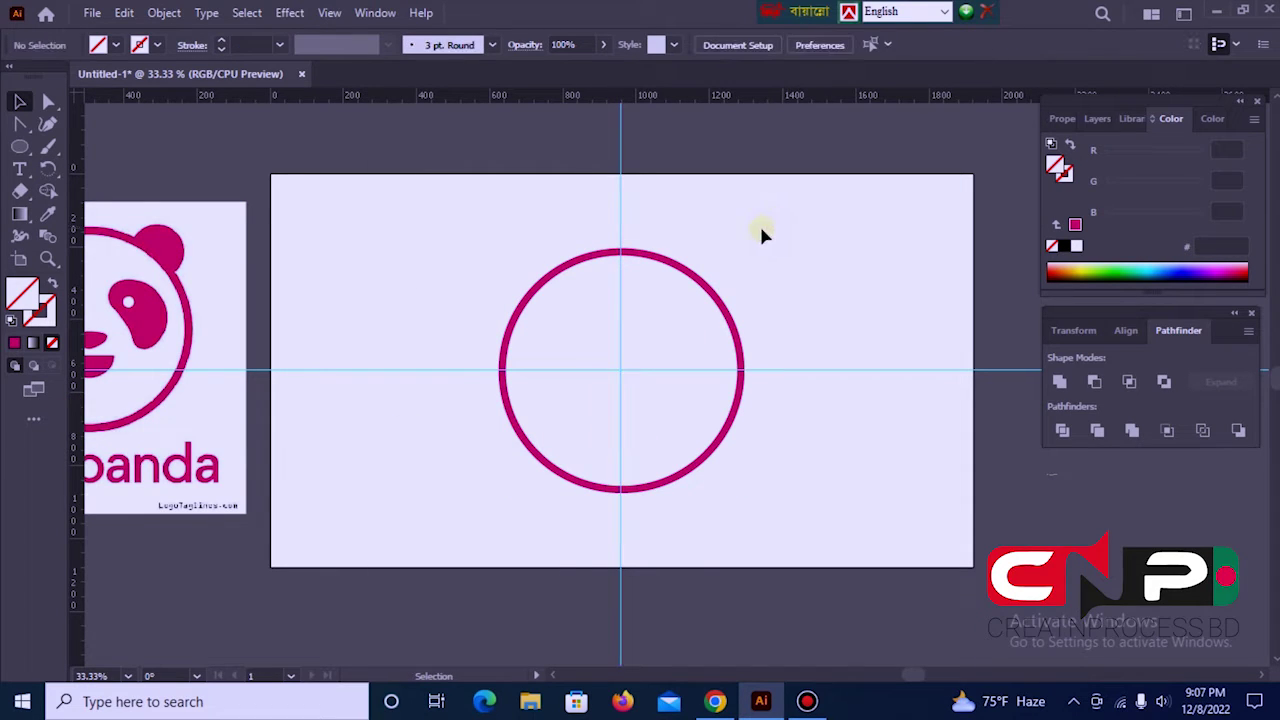
left_click(19, 146)
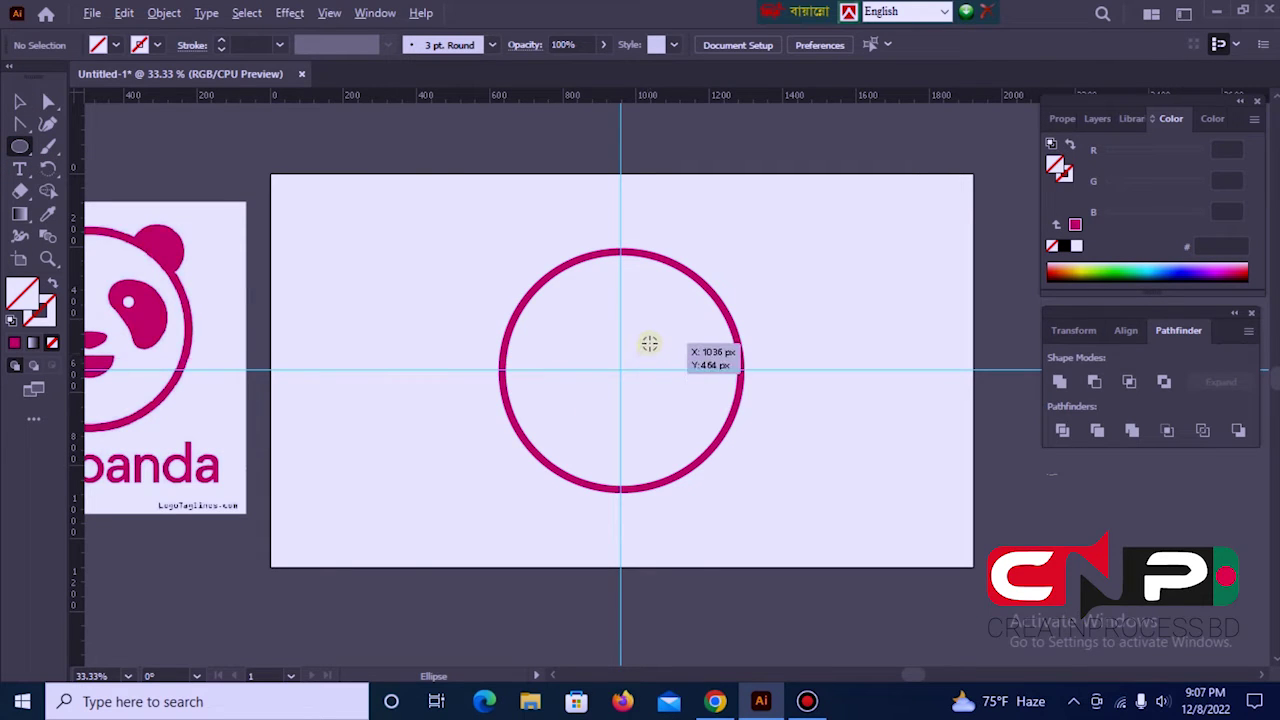
Draw a small circle inside the ring, fill it magenta D40867, and copy it up-right
left_click_drag(655, 342, 690, 372)
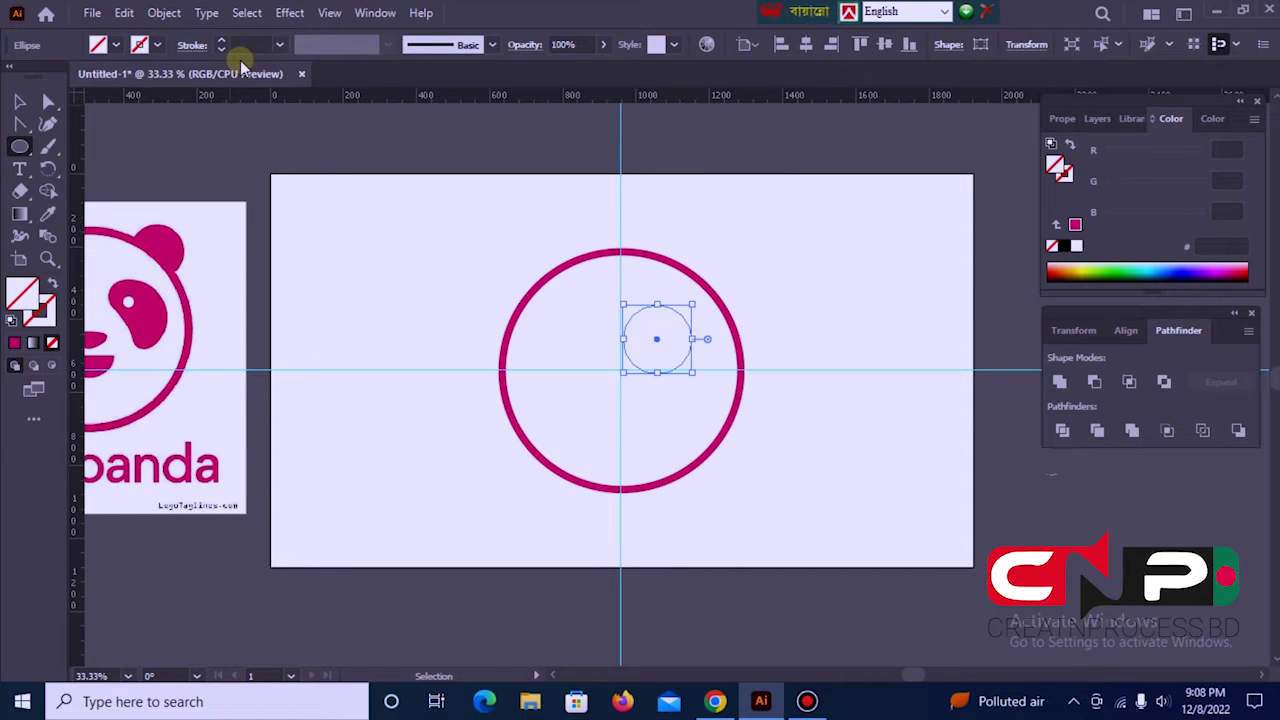
left_click(14, 343)
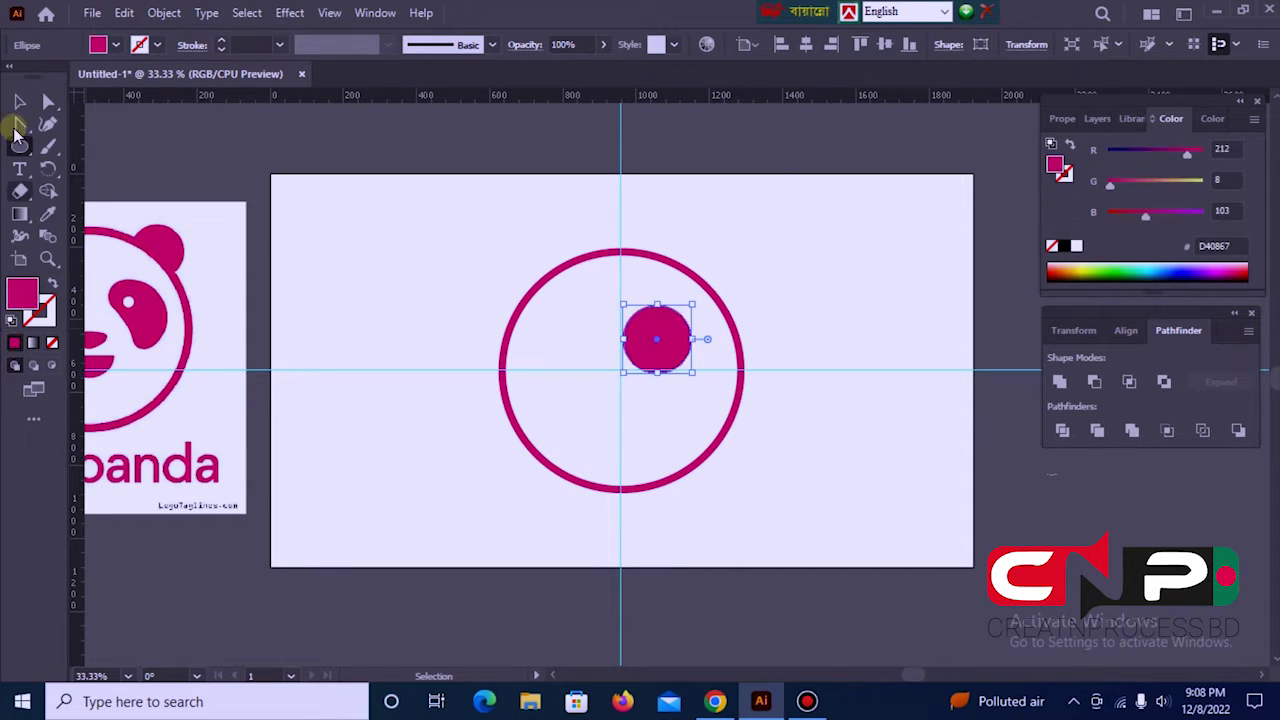
left_click(19, 101)
left_click(833, 245)
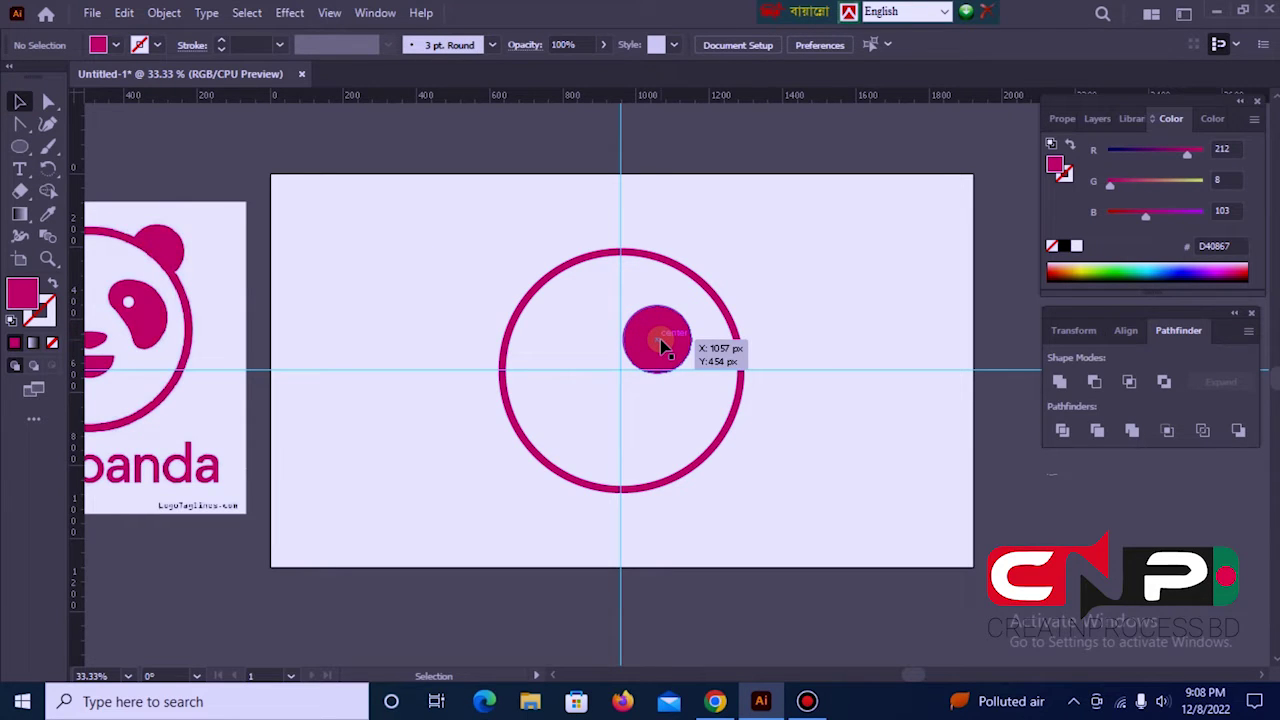
left_click_drag(660, 339, 708, 288)
left_click(797, 277)
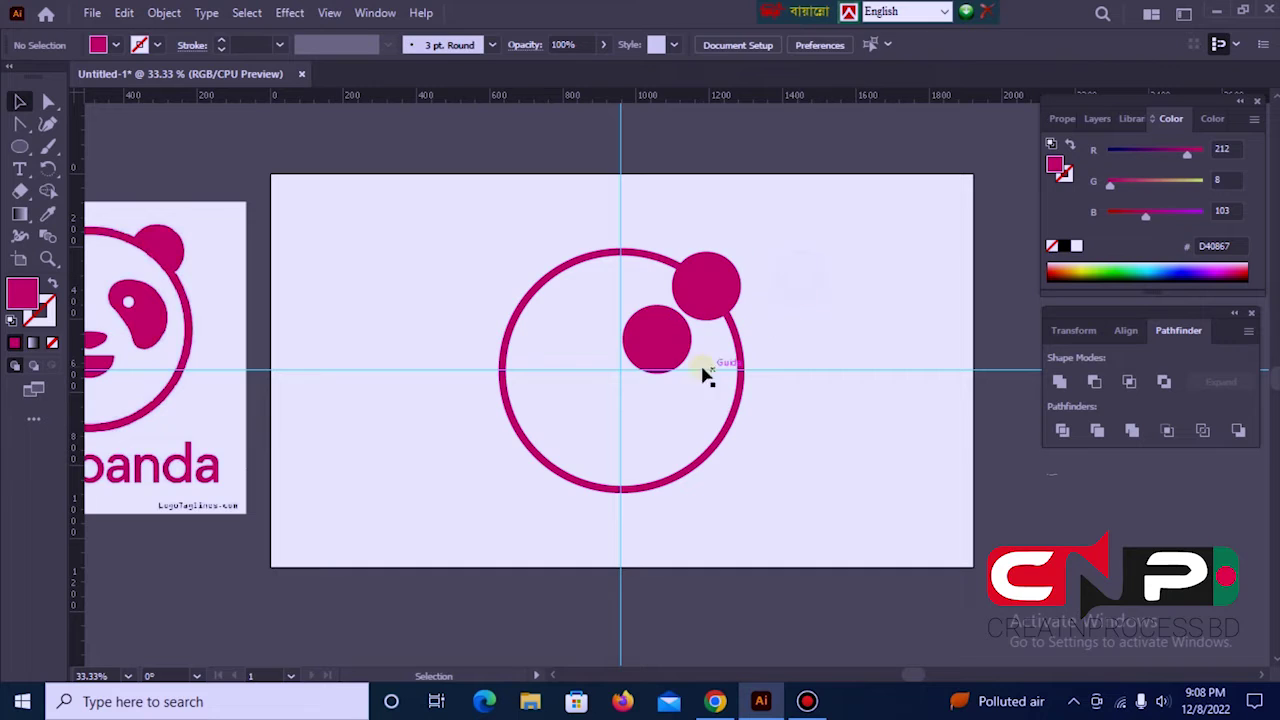
Move the inner circle right of the ring, then copy it downward and enlarge to 218 px
left_click_drag(650, 340, 850, 278)
left_click(871, 463)
left_click_drag(813, 238, 898, 330)
left_click_drag(851, 290, 828, 448)
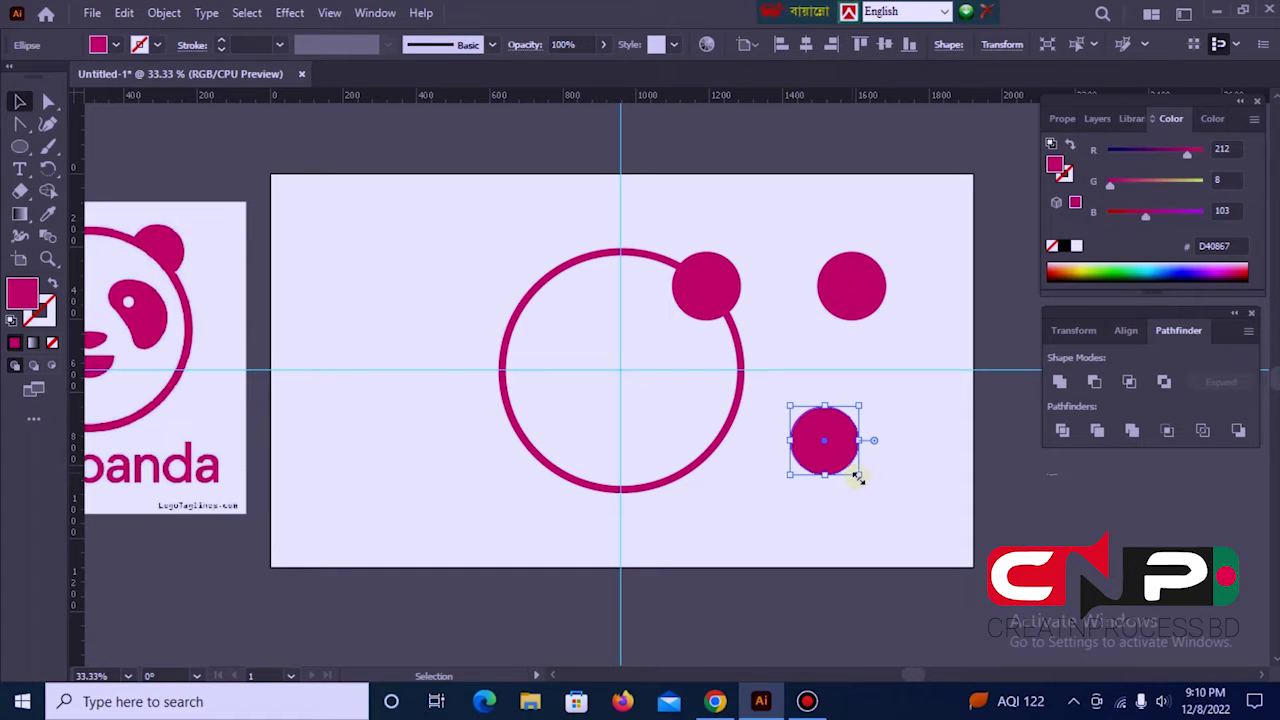
left_click_drag(862, 481, 867, 480)
left_click(897, 466)
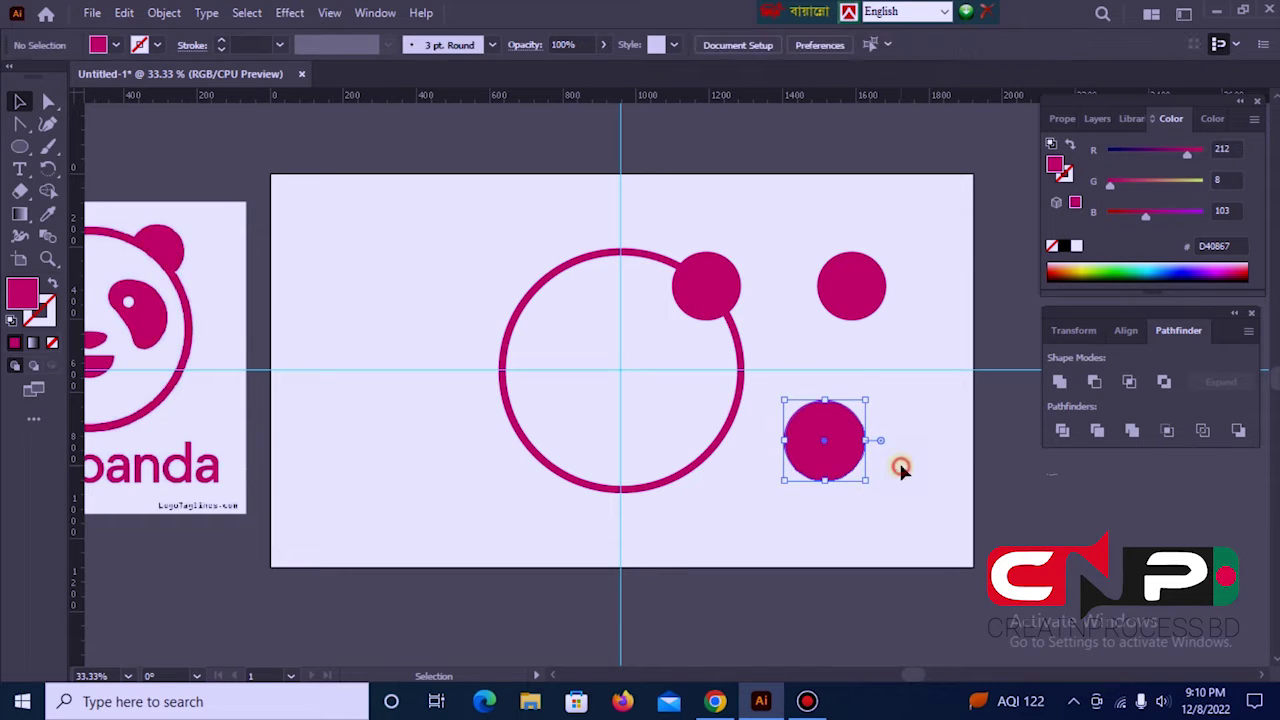
Draw a 534 px circle from the guide crossing and move it over the lower circle
left_click(20, 147)
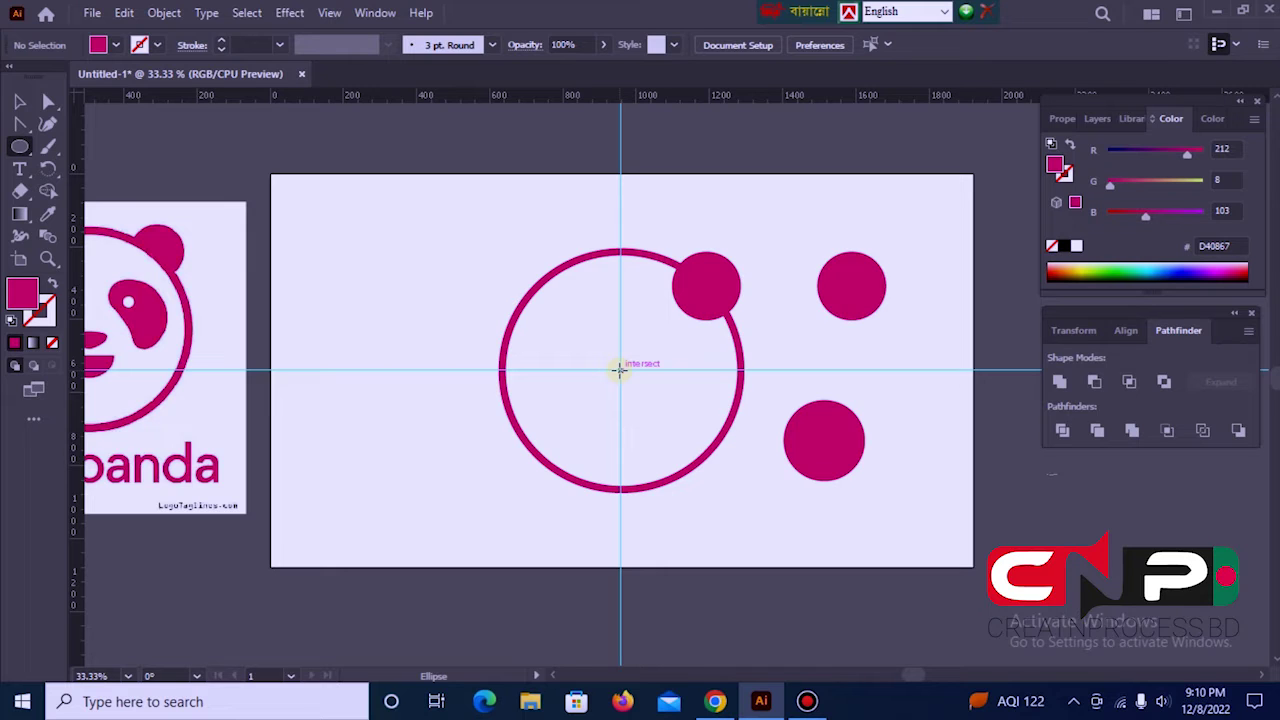
left_click_drag(620, 370, 688, 466)
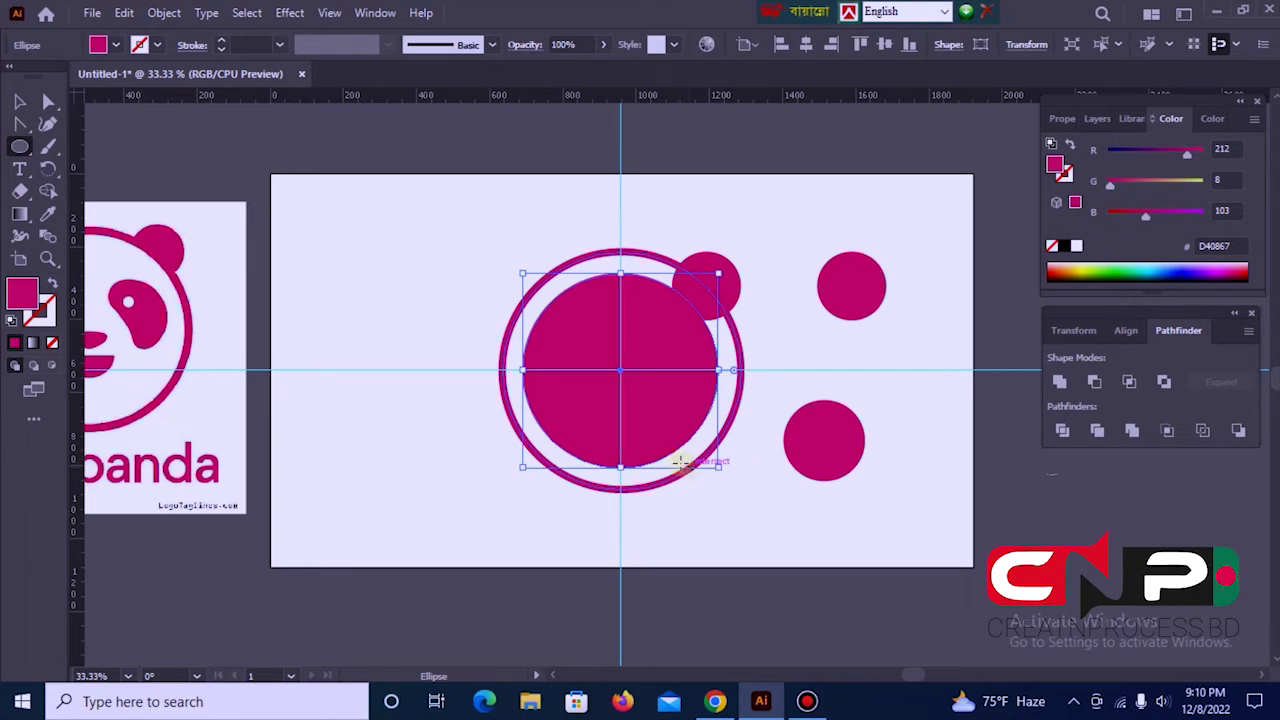
left_click(20, 101)
left_click_drag(586, 337, 883, 460)
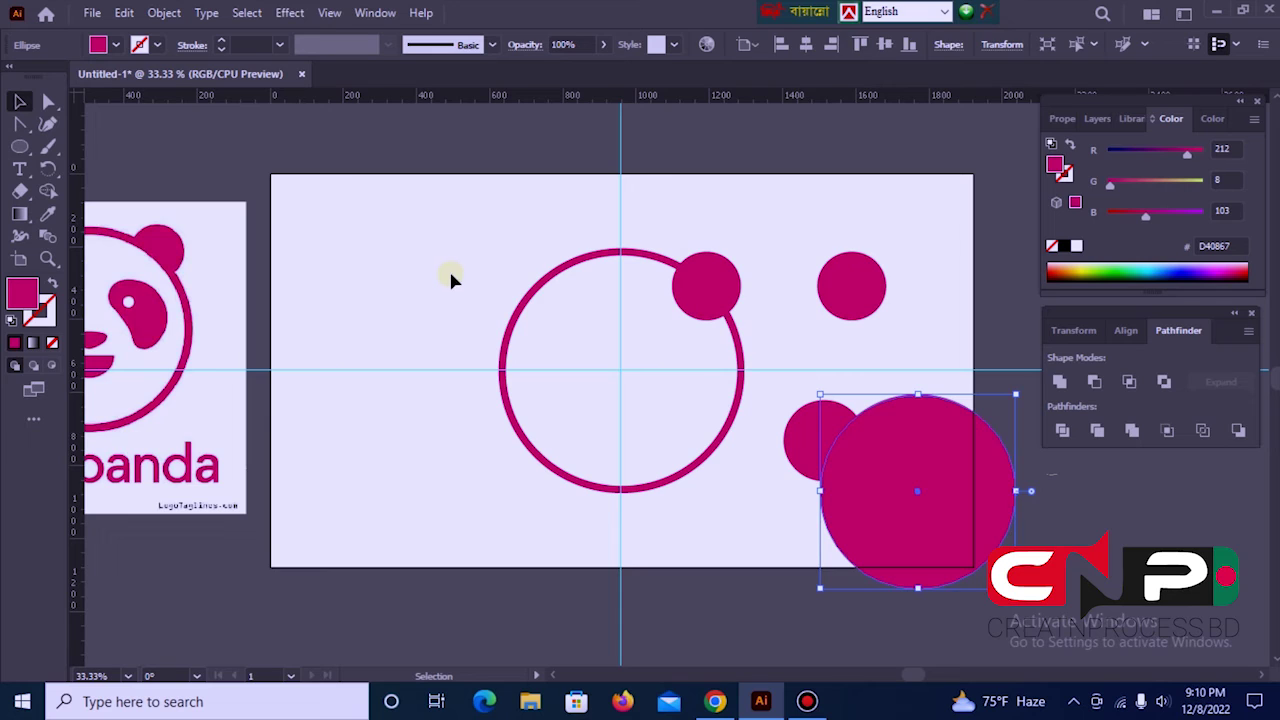
left_click(457, 240)
Delete the large circle with Shape Builder, leaving a magenta crescent
left_click_drag(782, 400, 900, 462)
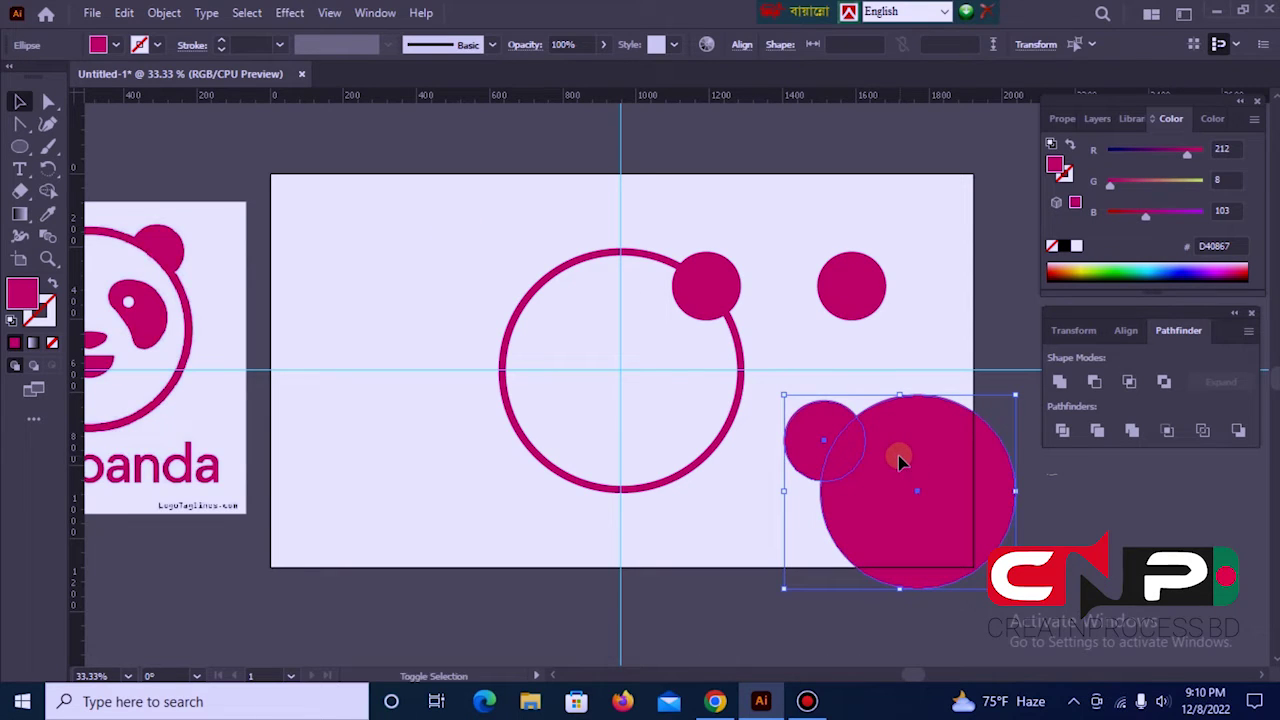
key("shift+m")
mouse_move(898, 462)
left_mouse_down()
mouse_move(914, 443)
mouse_move(908, 408)
mouse_move(851, 457)
left_mouse_up()
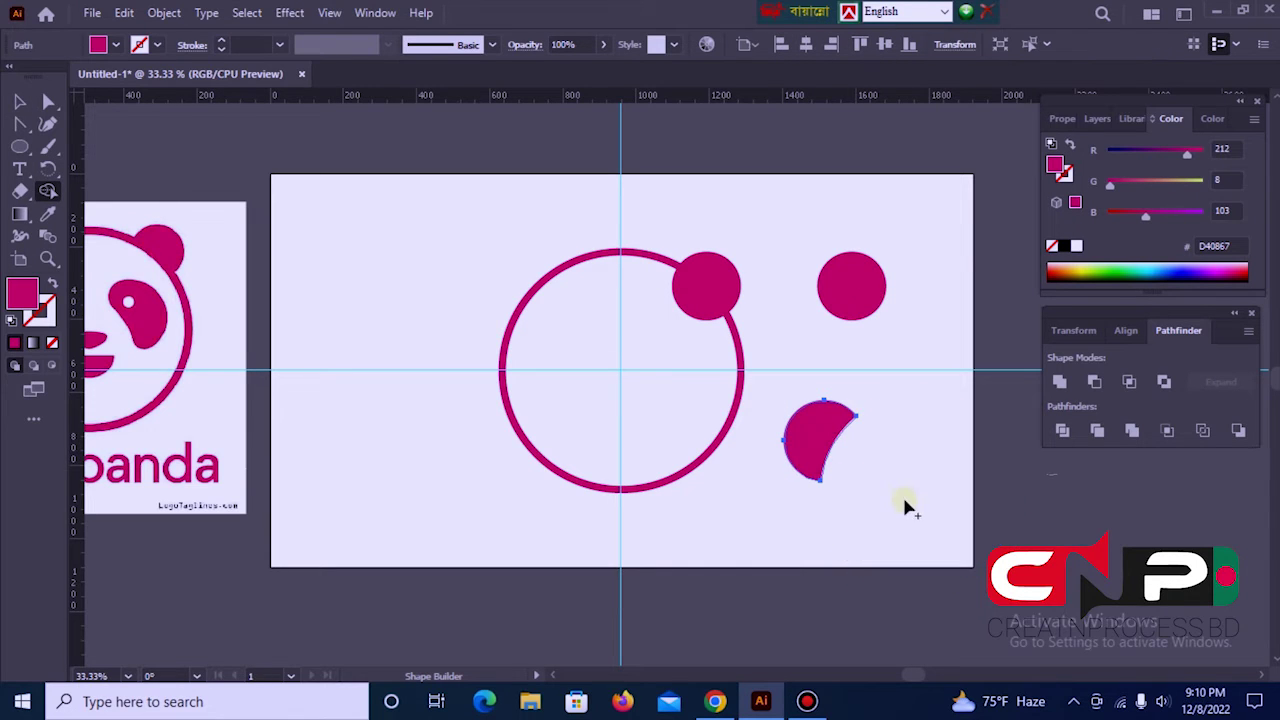
Round off the crescent's top and bottom tip anchors with live corner widgets
left_click(19, 101)
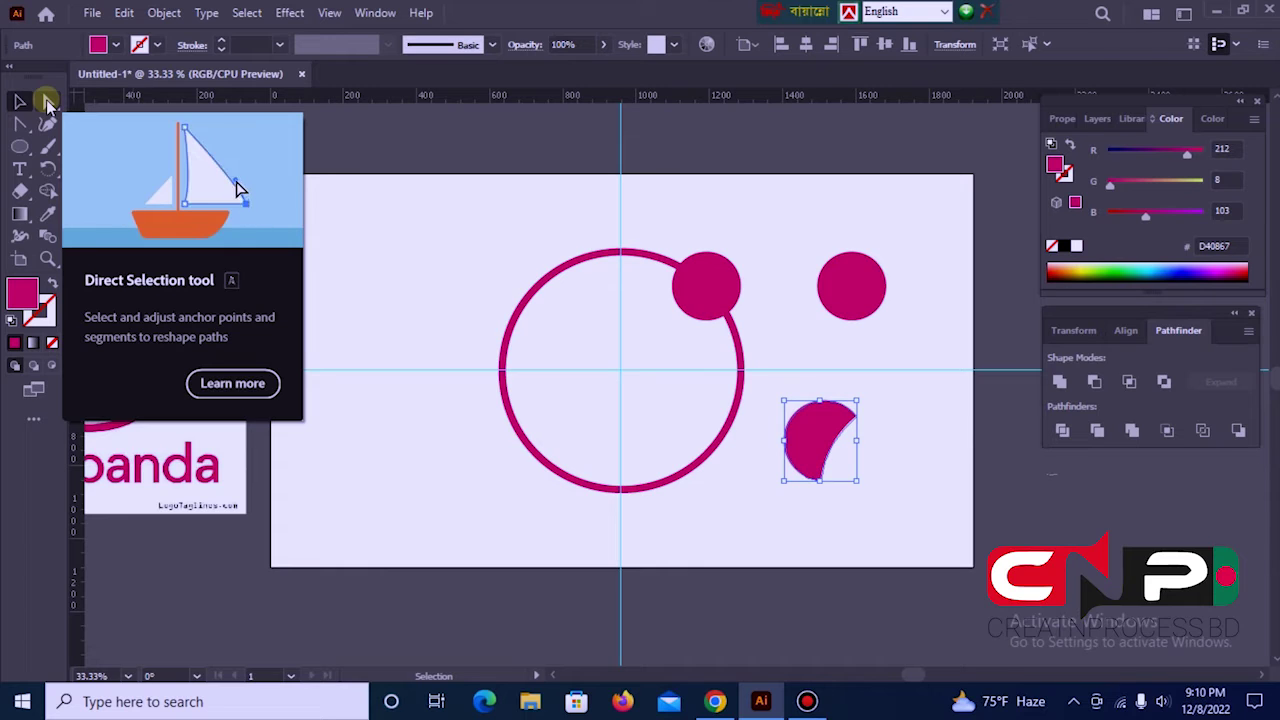
left_click(47, 100)
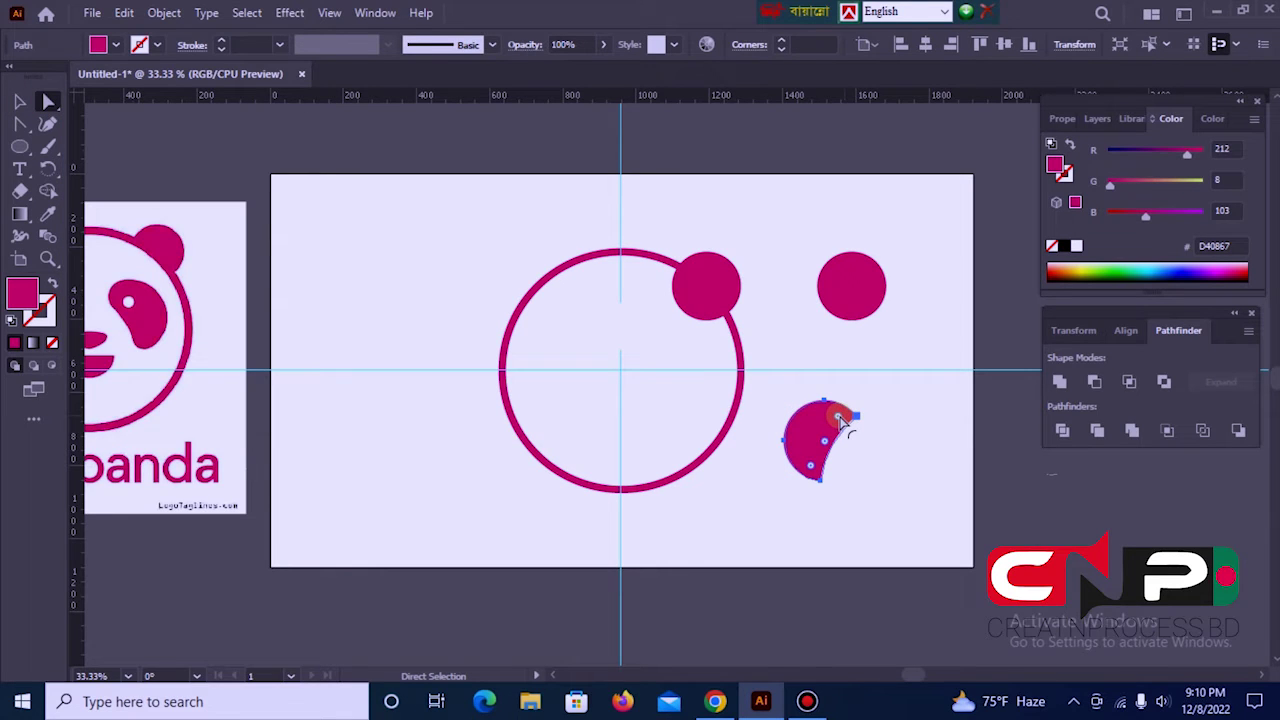
left_click(839, 418)
left_click_drag(839, 420, 834, 425)
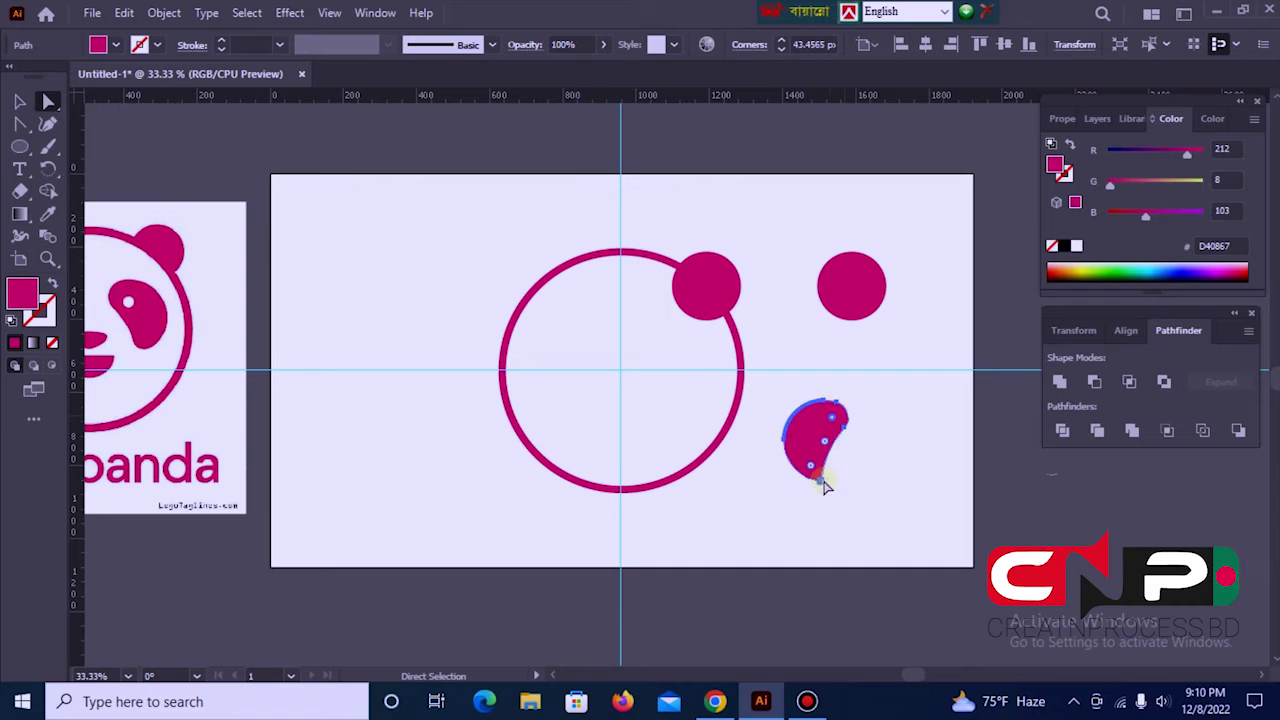
left_click(811, 469)
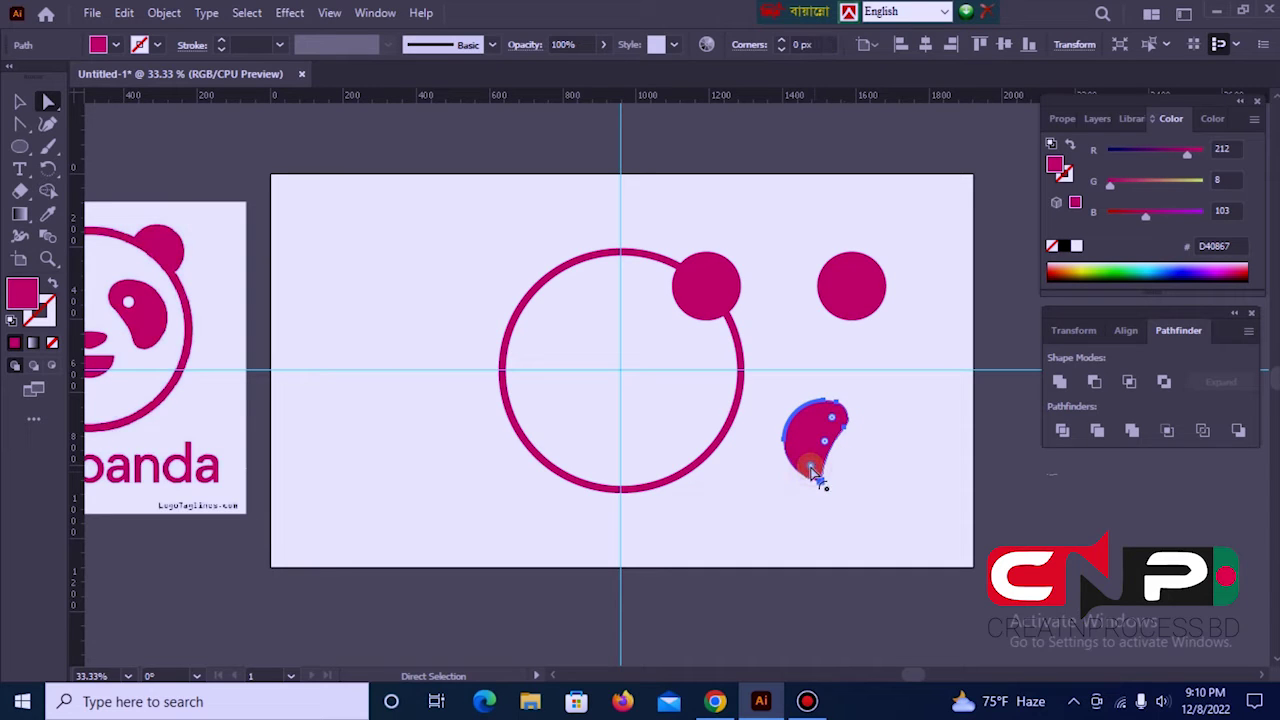
left_click_drag(812, 470, 812, 468)
left_click(886, 463)
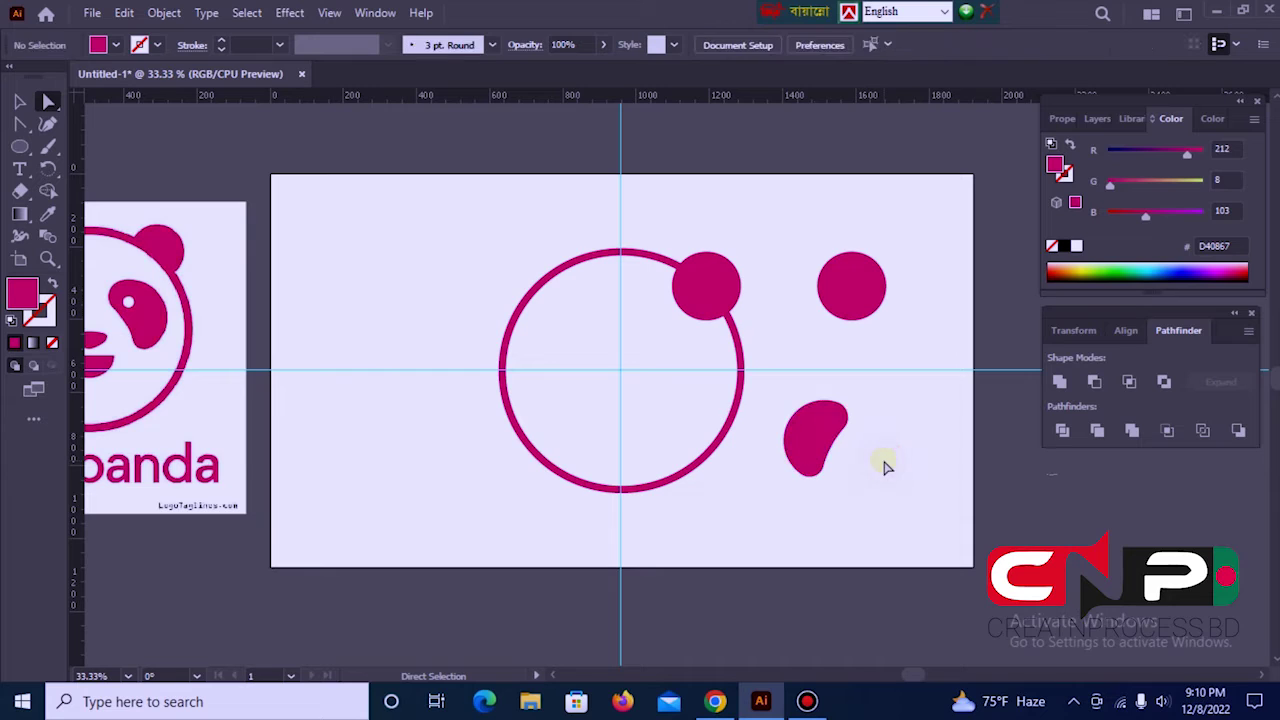
left_click_drag(795, 397, 845, 468)
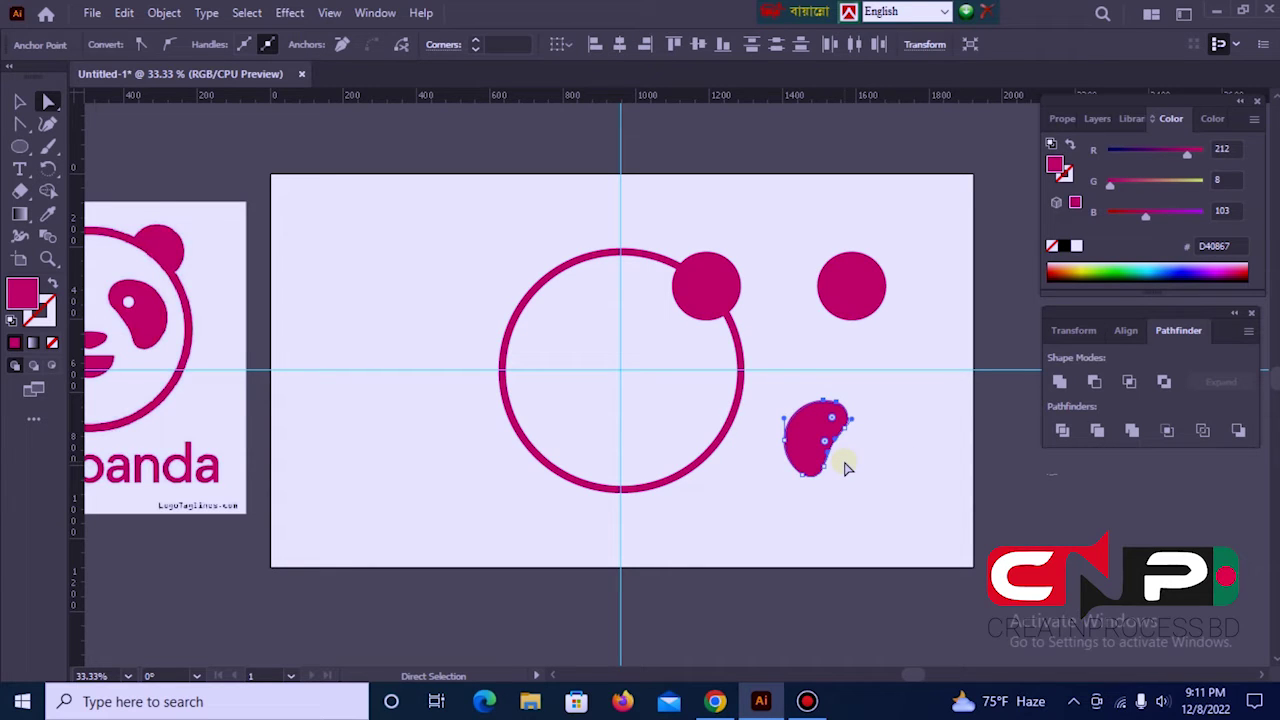
Open the Reflect dialog for the crescent, then cancel it without changes
right_click(800, 432)
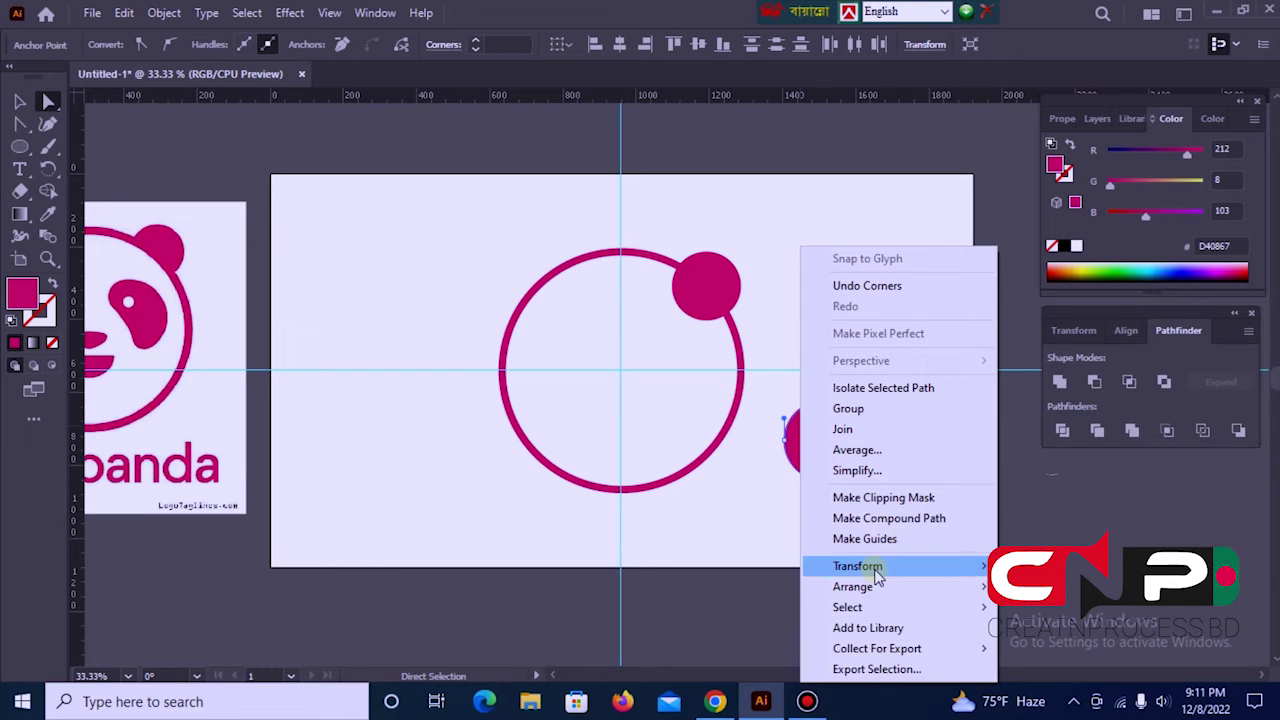
mouse_move(878, 574)
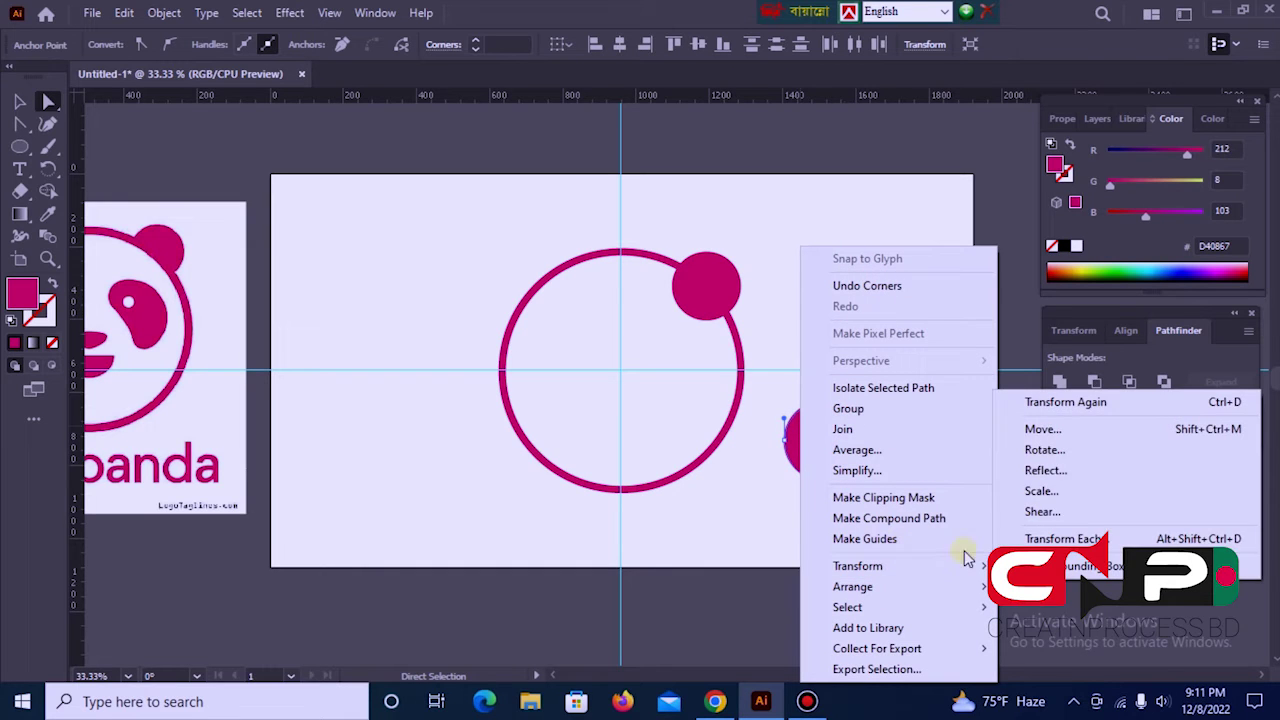
left_click(1037, 469)
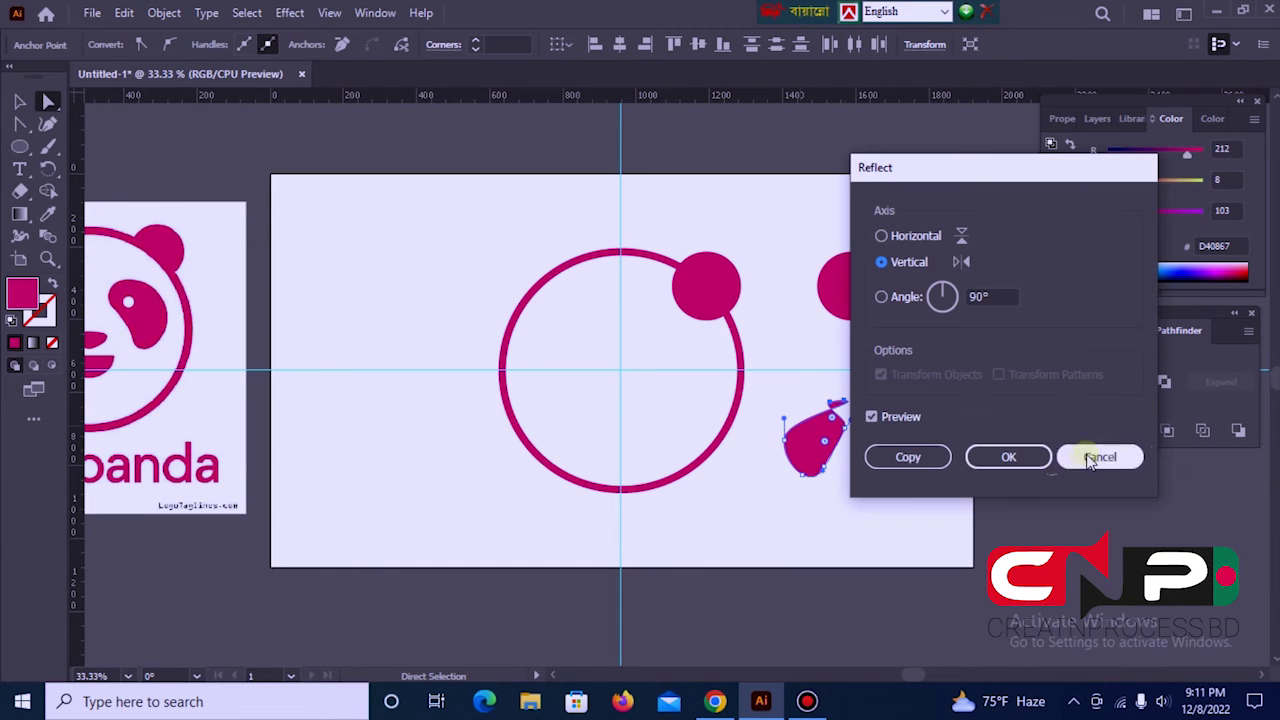
left_click(1062, 457)
left_click(894, 503)
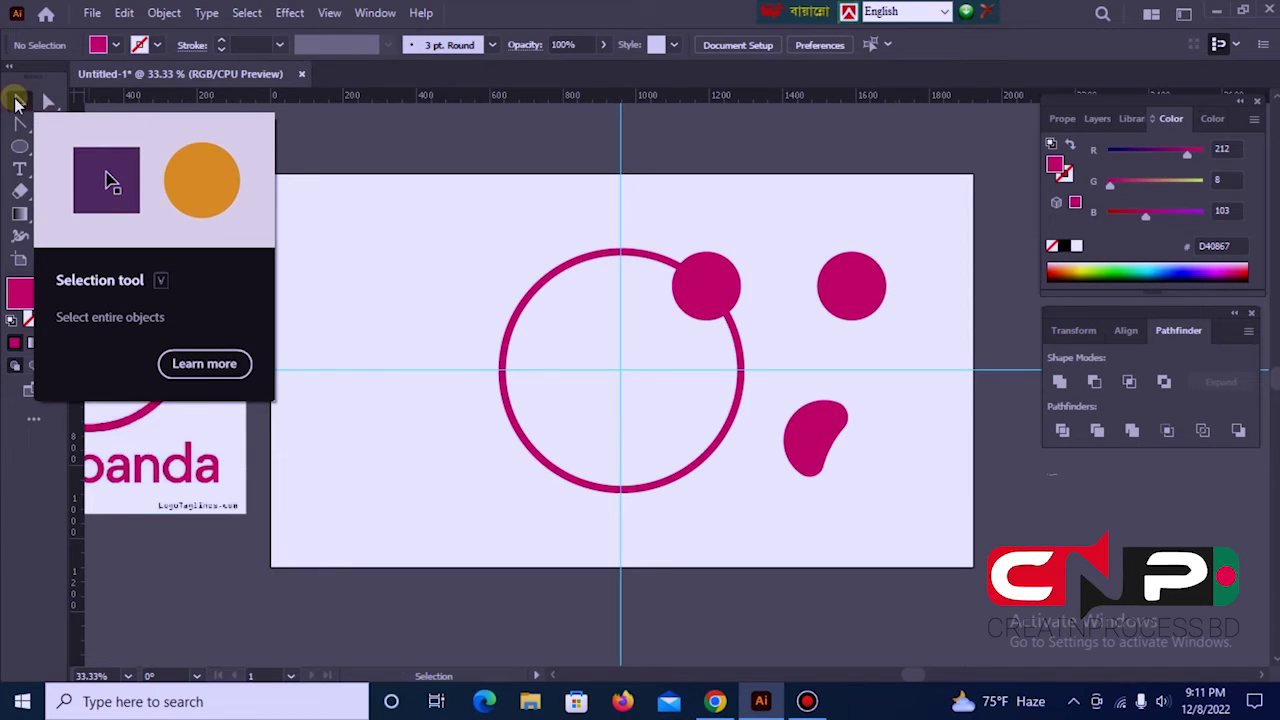
Reflect the teardrop across the vertical axis at 90°
left_click(16, 101)
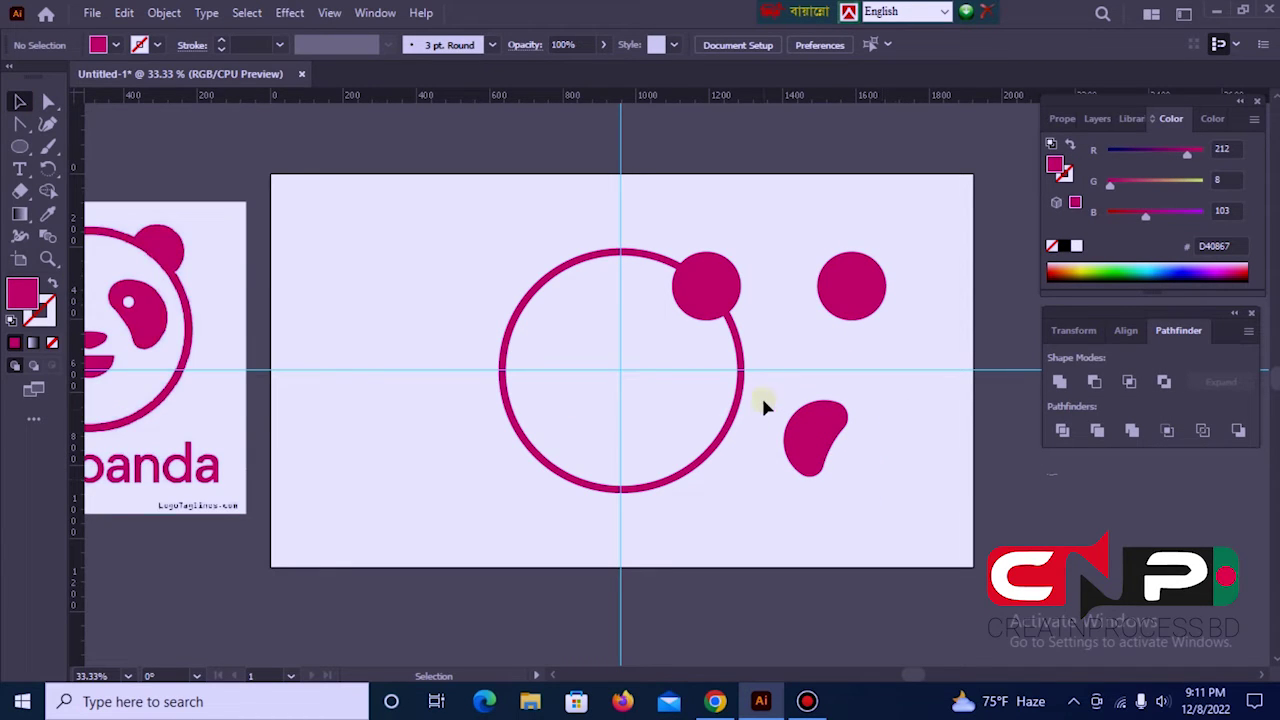
left_click_drag(780, 391, 857, 471)
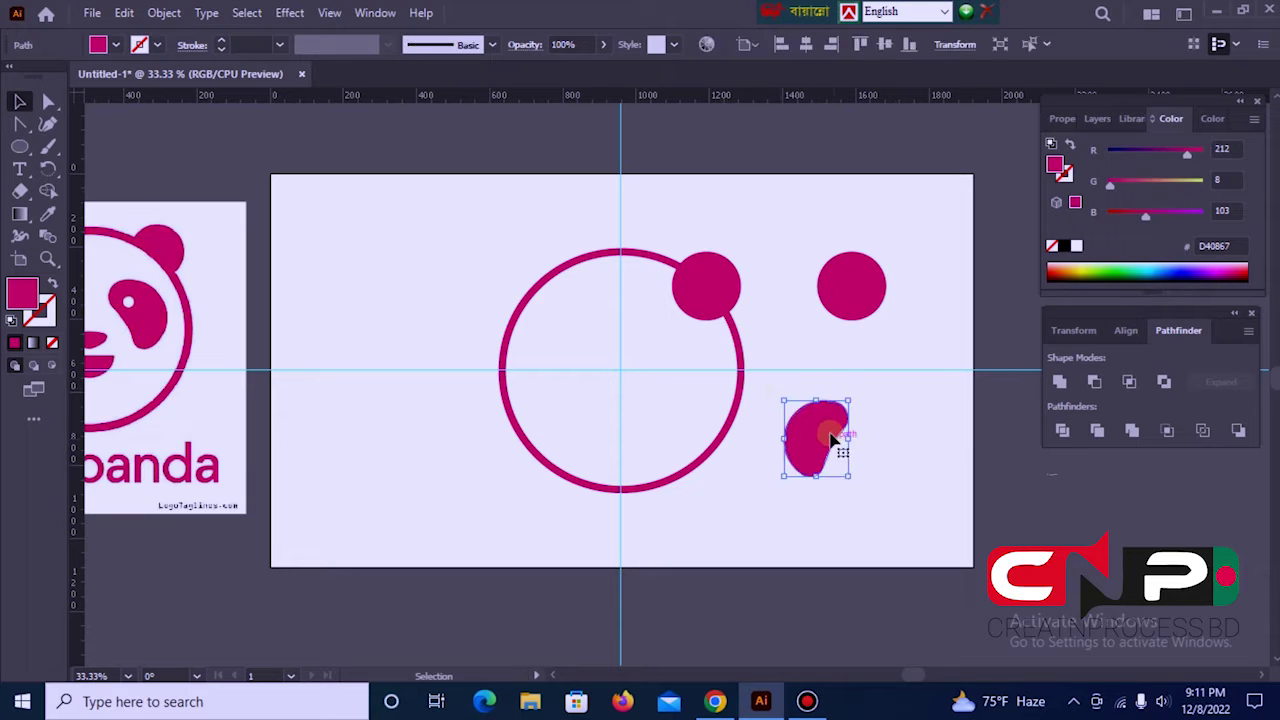
right_click(822, 432)
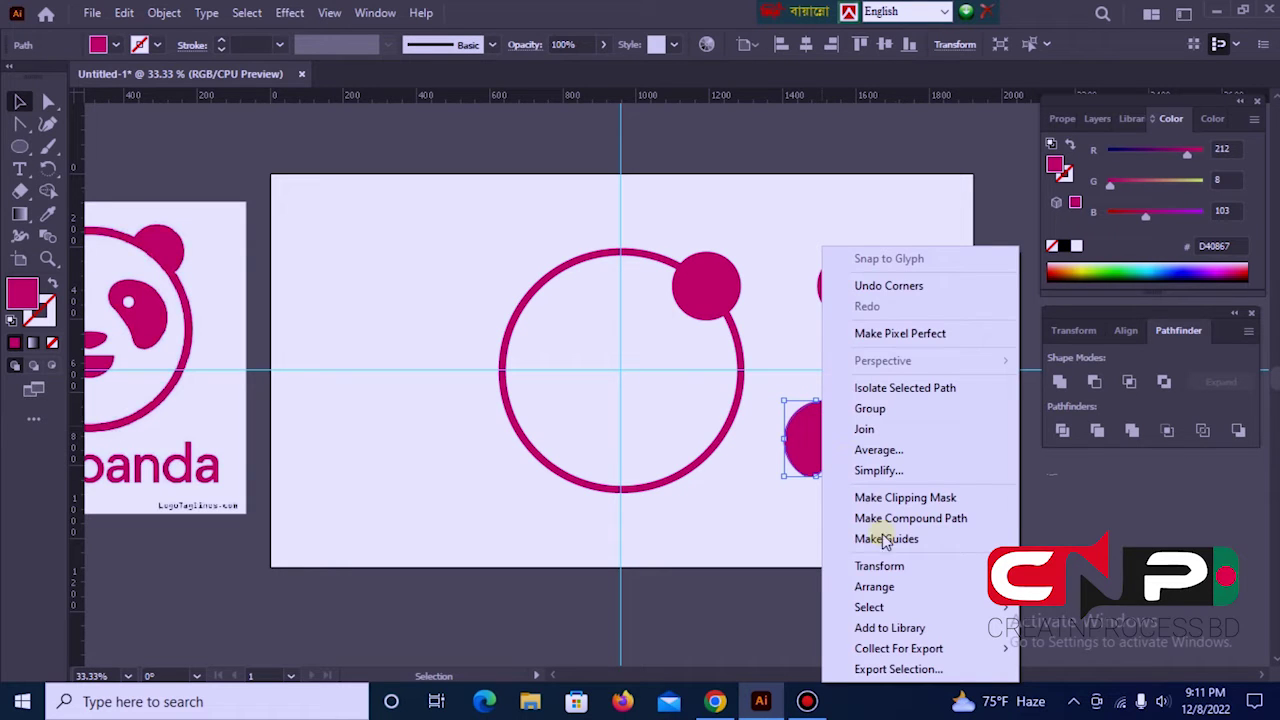
mouse_move(893, 568)
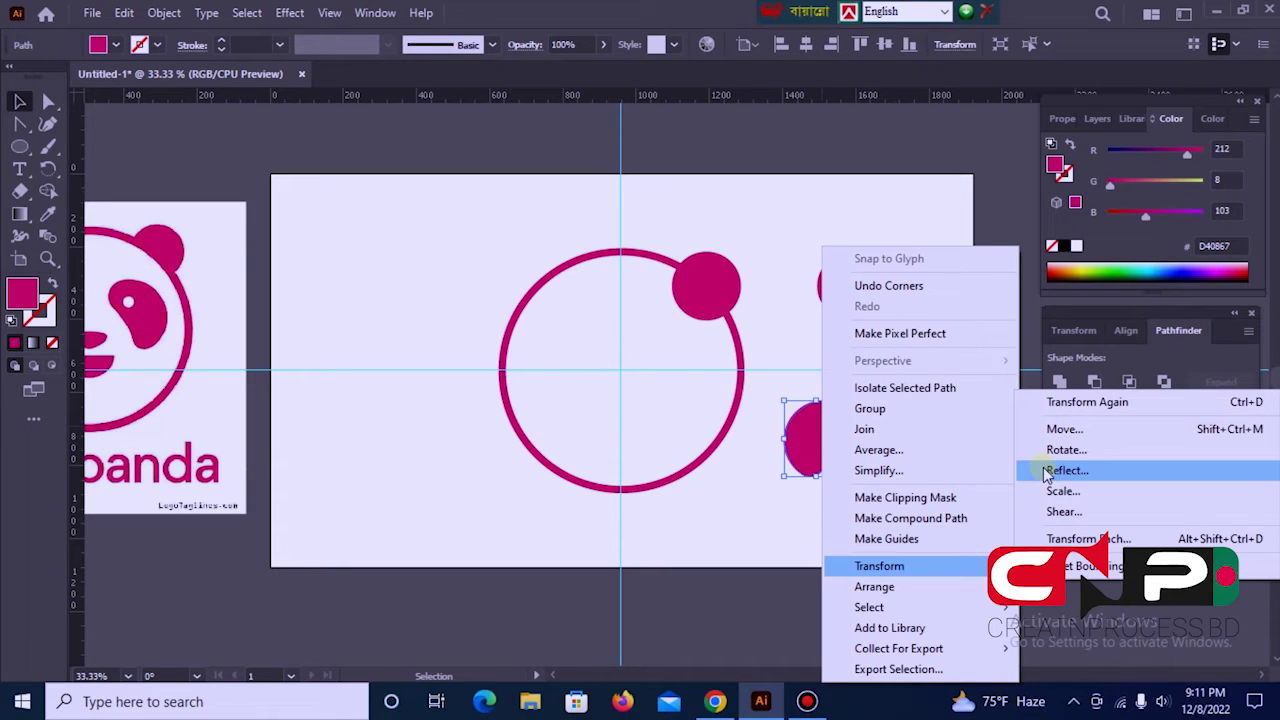
left_click(1063, 470)
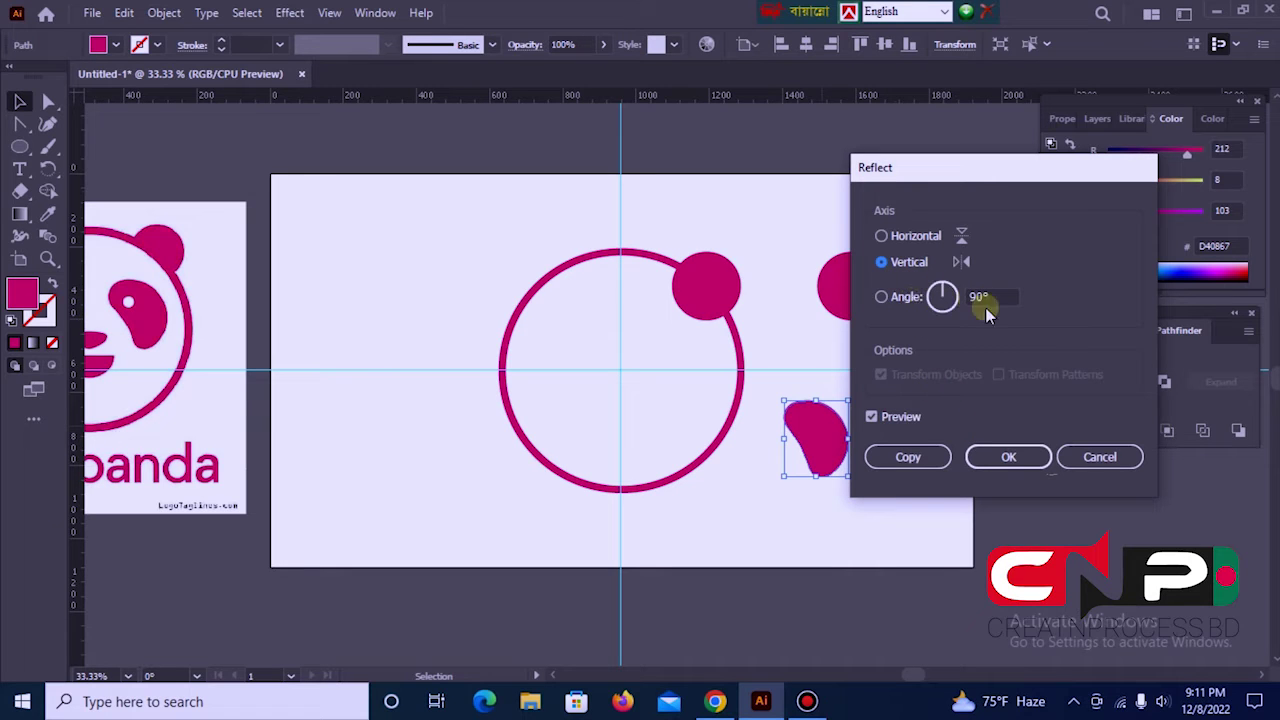
left_click(1010, 457)
left_click(918, 472)
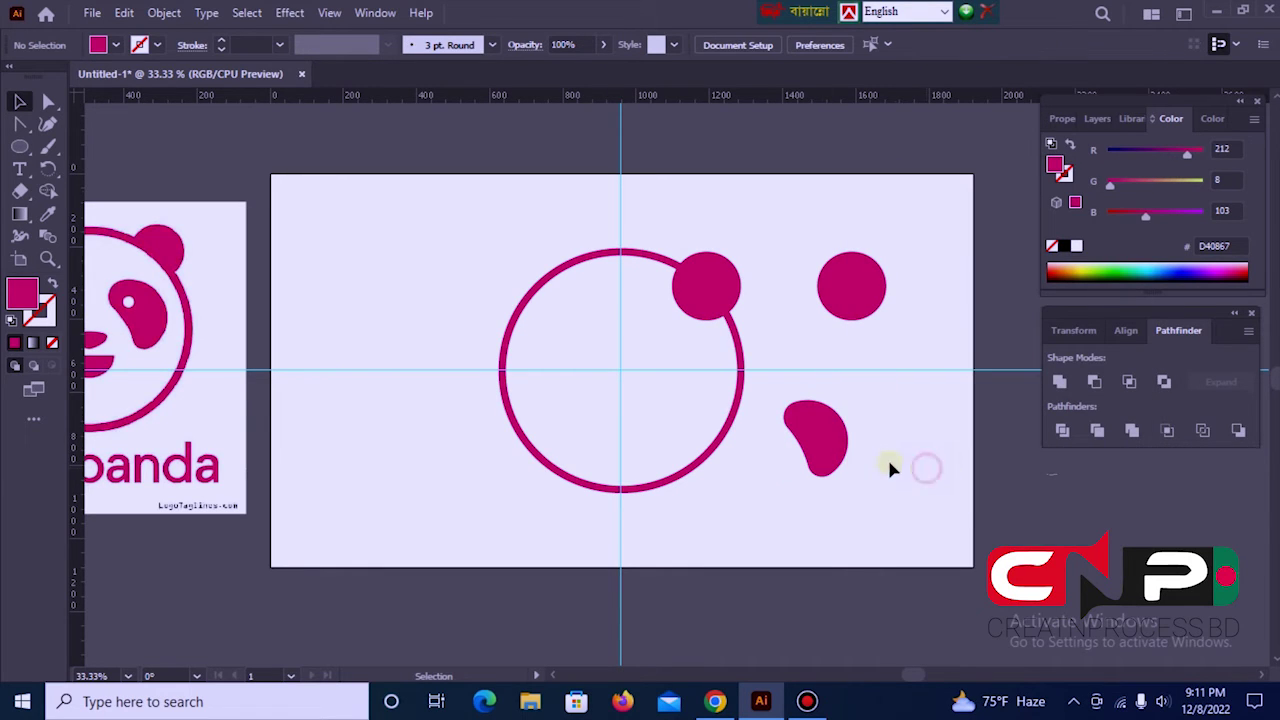
Move the teardrop into the ring's upper right and Alt-drag a copy of the right circle onto it
left_click_drag(818, 433, 699, 360)
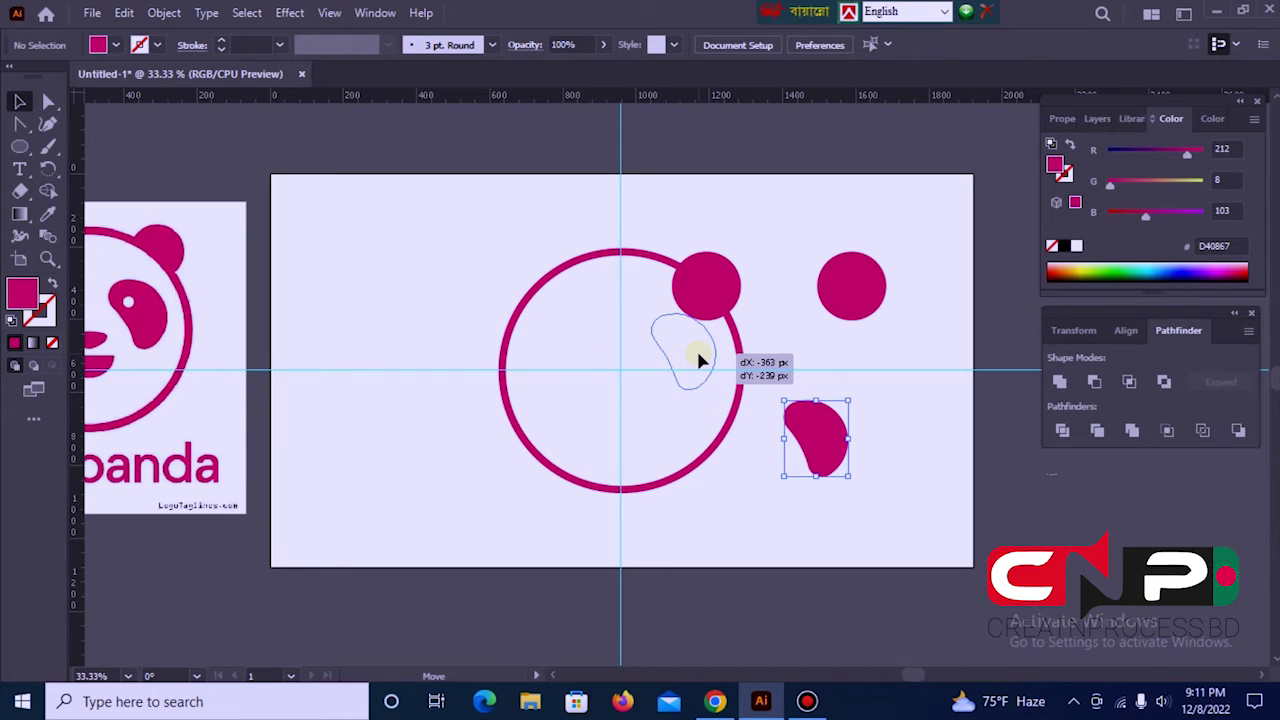
left_click_drag(699, 360, 700, 360)
left_click(697, 424)
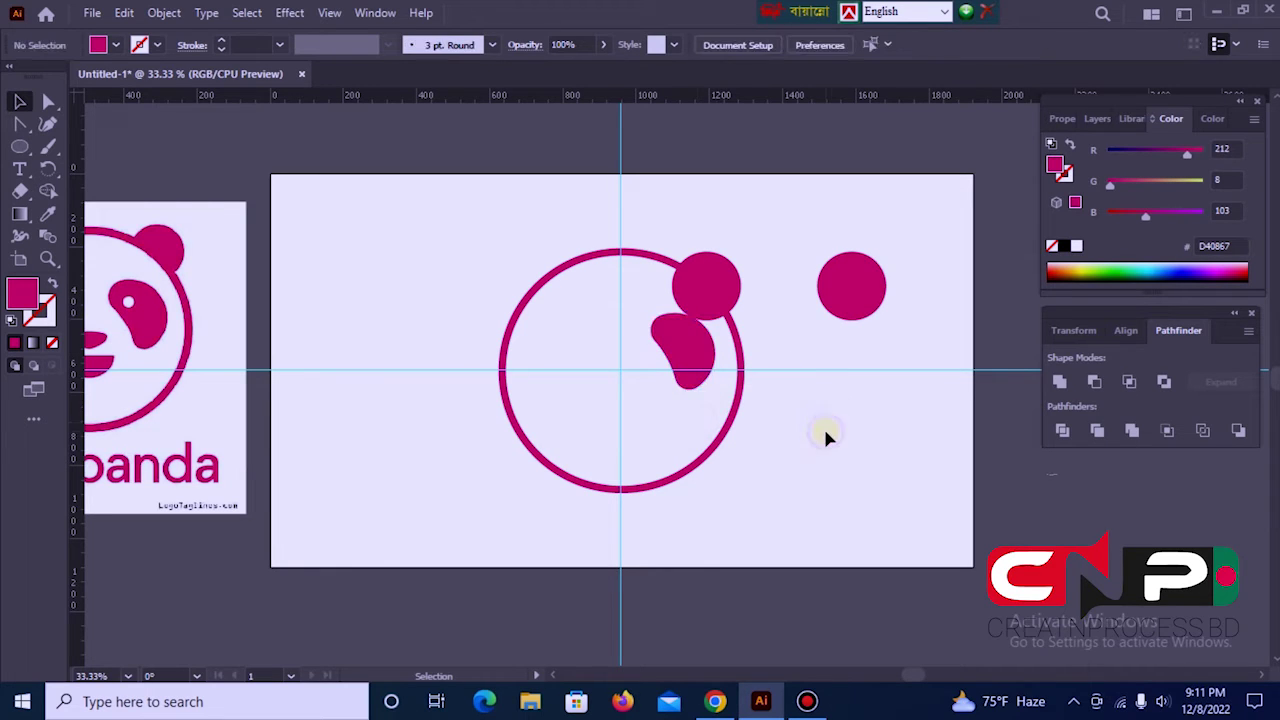
left_click(843, 299)
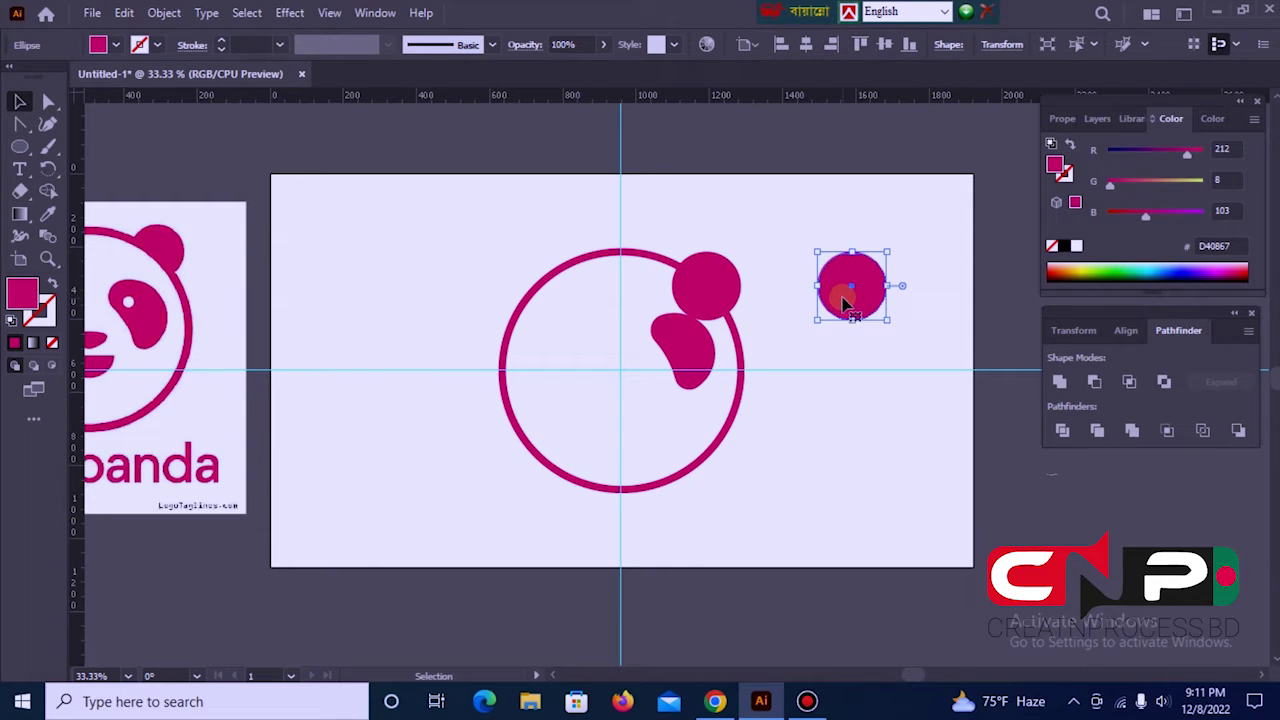
left_click_drag(846, 300, 663, 342)
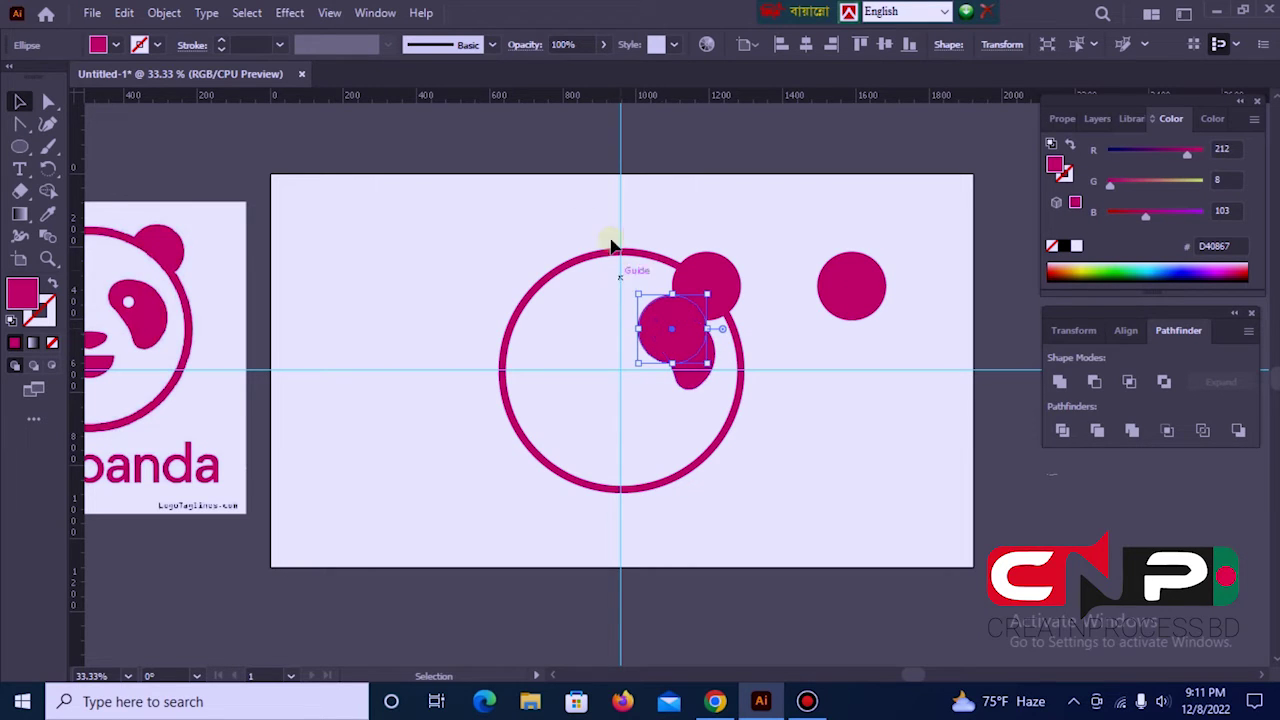
Fill the copied circle yellow and shrink it to about 60 px
left_click(117, 45)
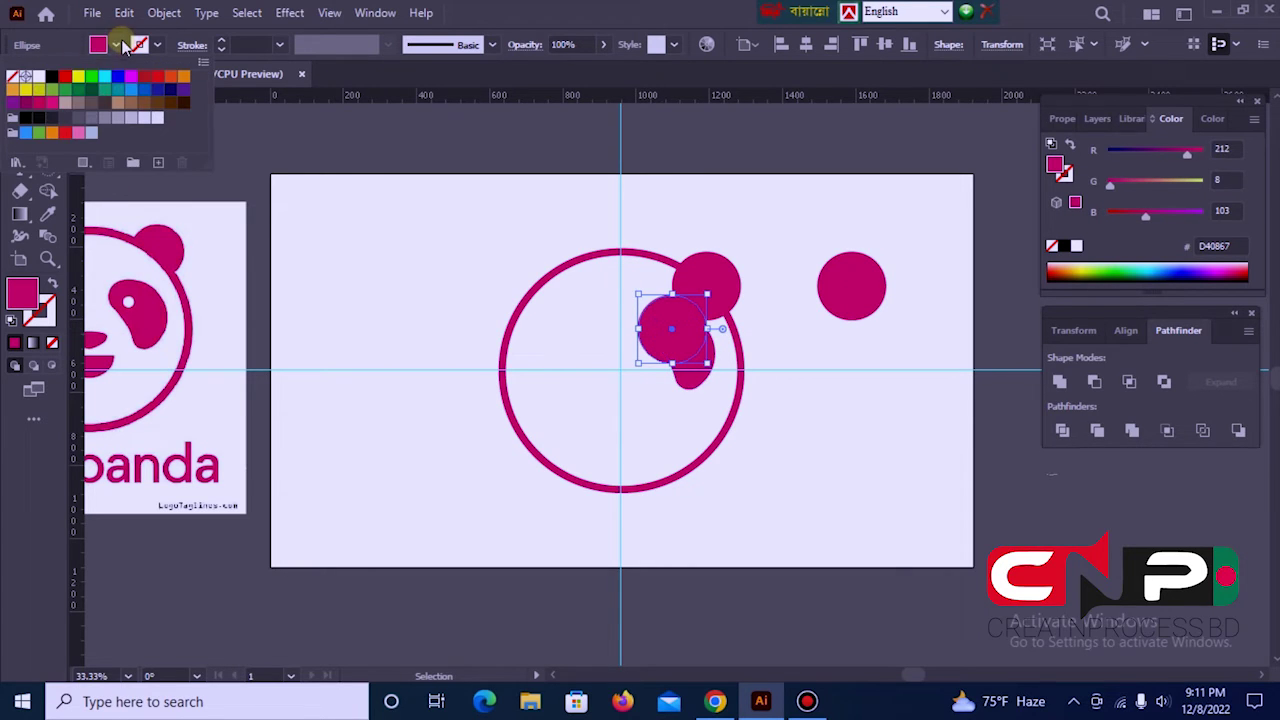
left_click(79, 77)
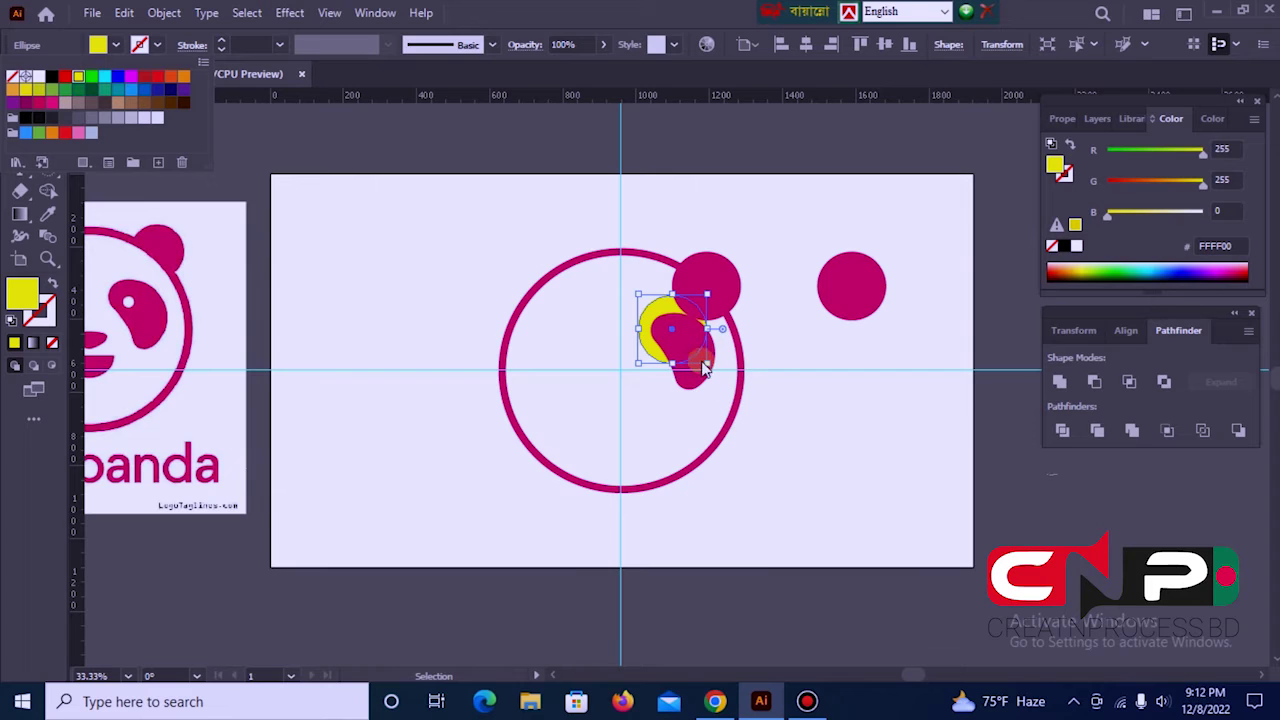
left_click(705, 366)
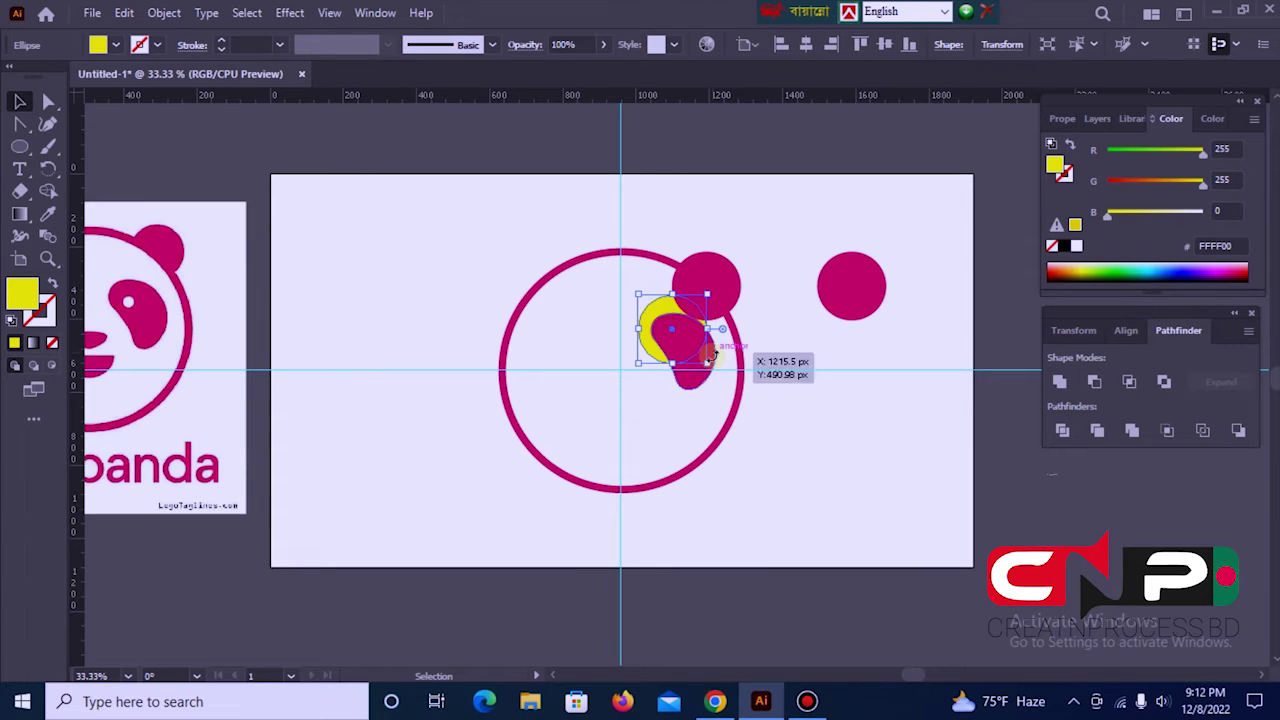
left_click_drag(707, 363, 690, 343)
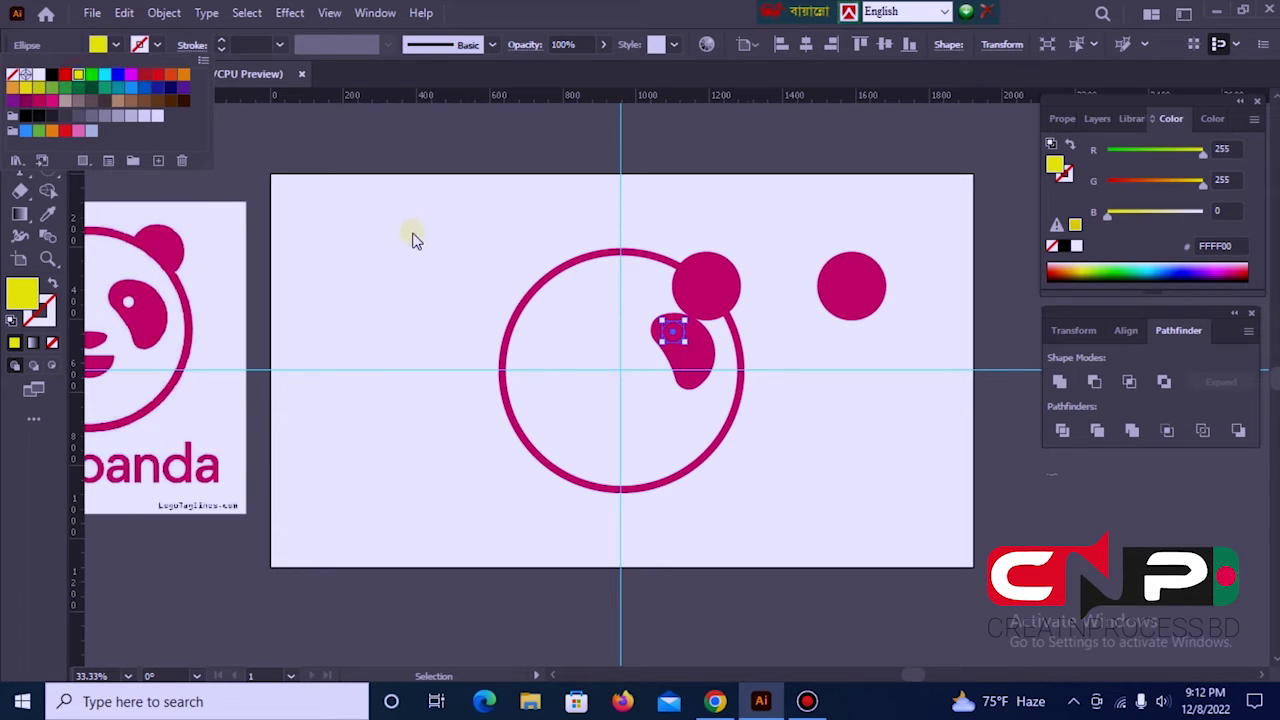
Bring the yellow dot to the front of the eye patch and zoom in on it
right_click(672, 328)
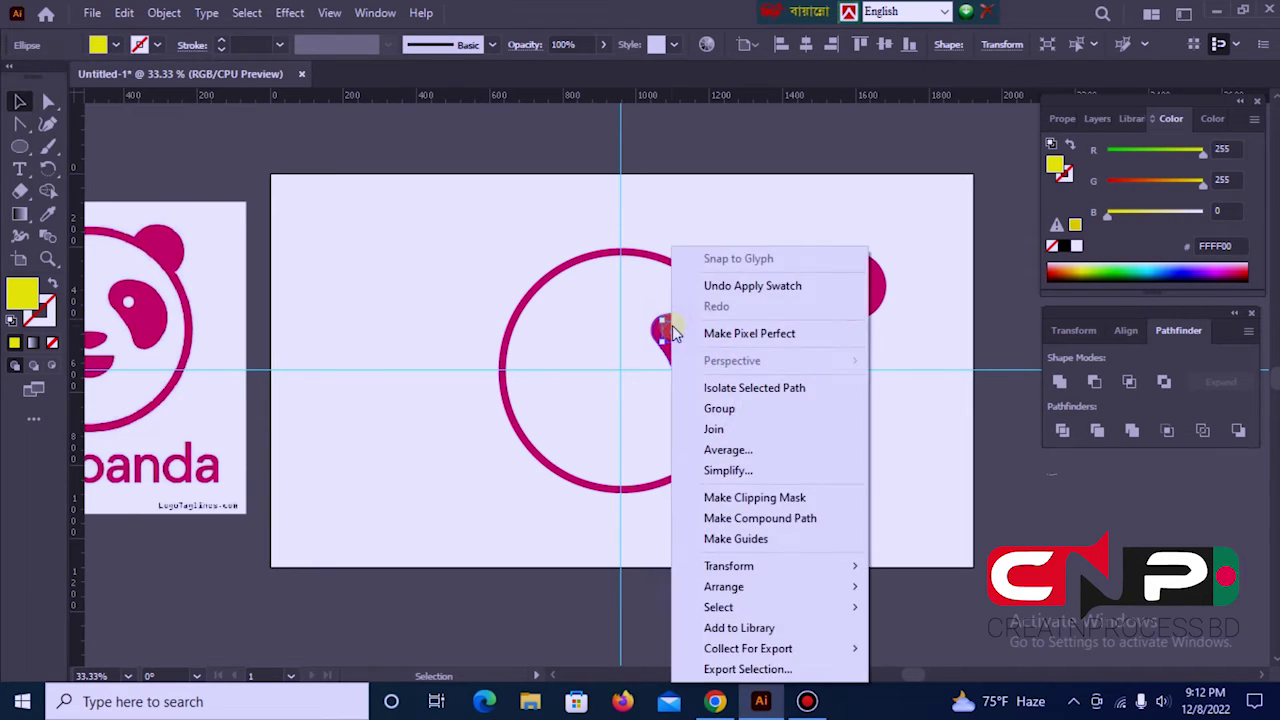
mouse_move(723, 591)
left_click(940, 590)
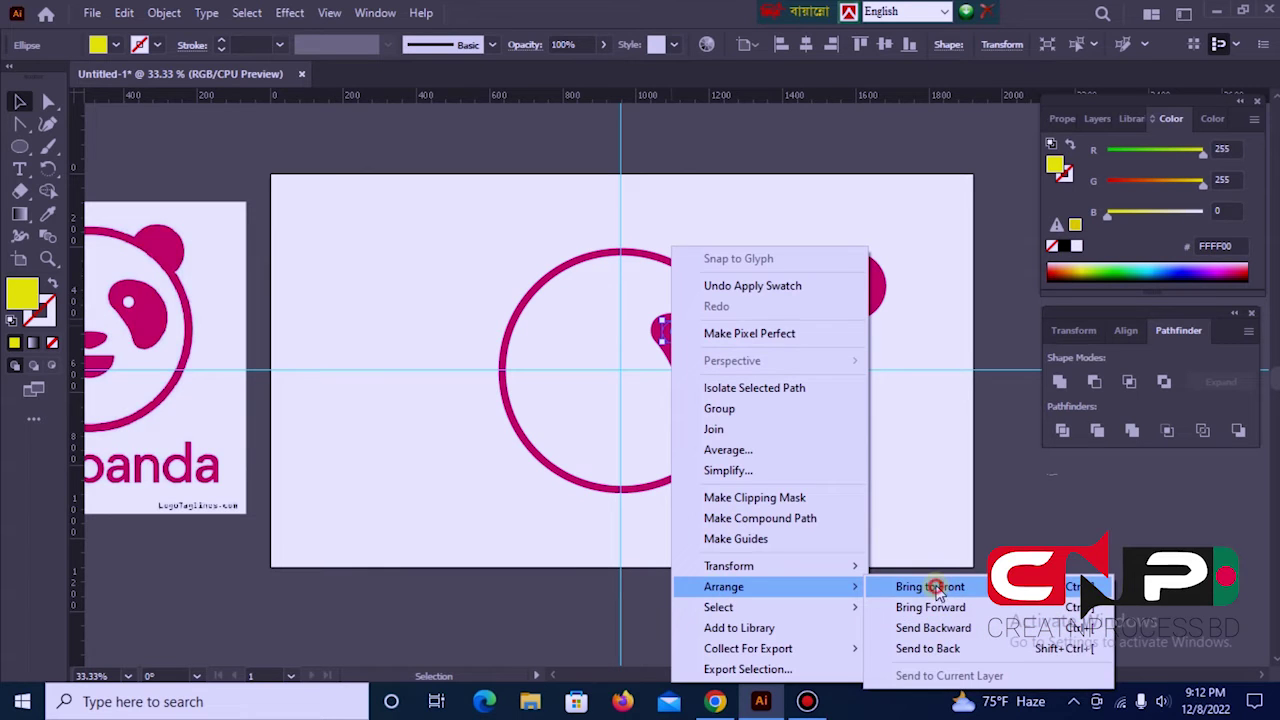
left_click(871, 451)
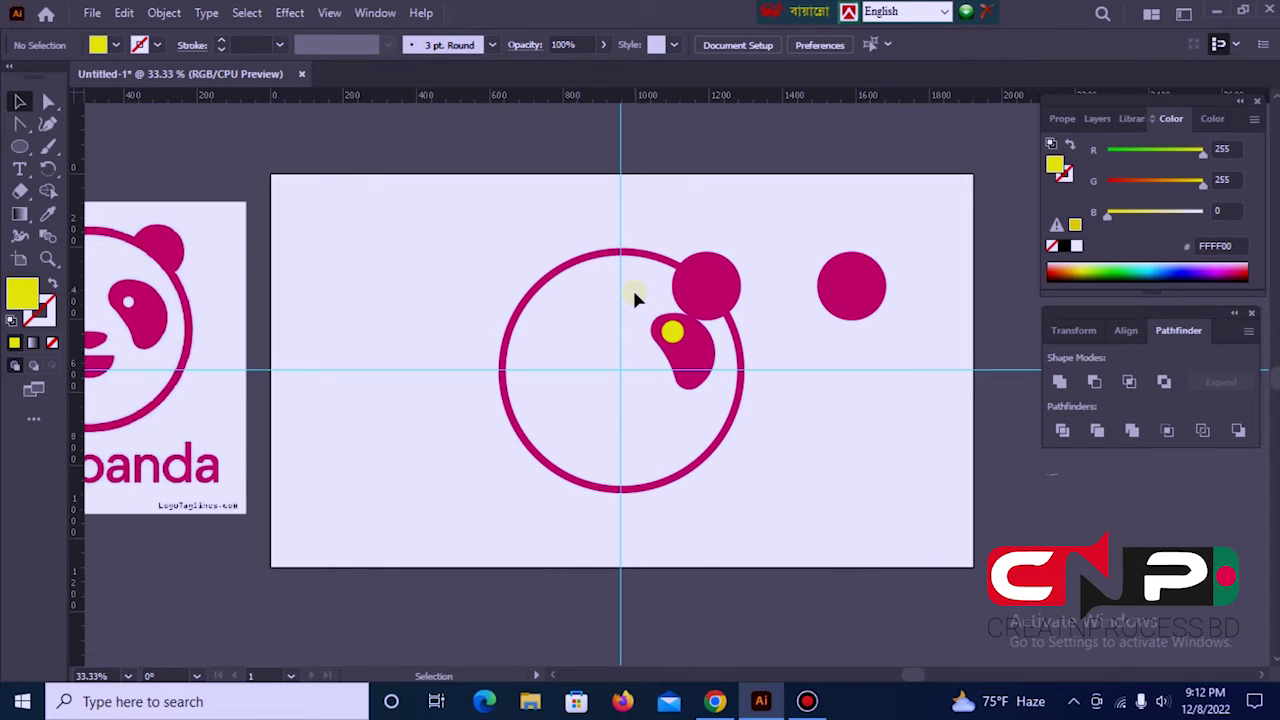
key("ctrl+plus")
key("ctrl+plus")
left_click(666, 289)
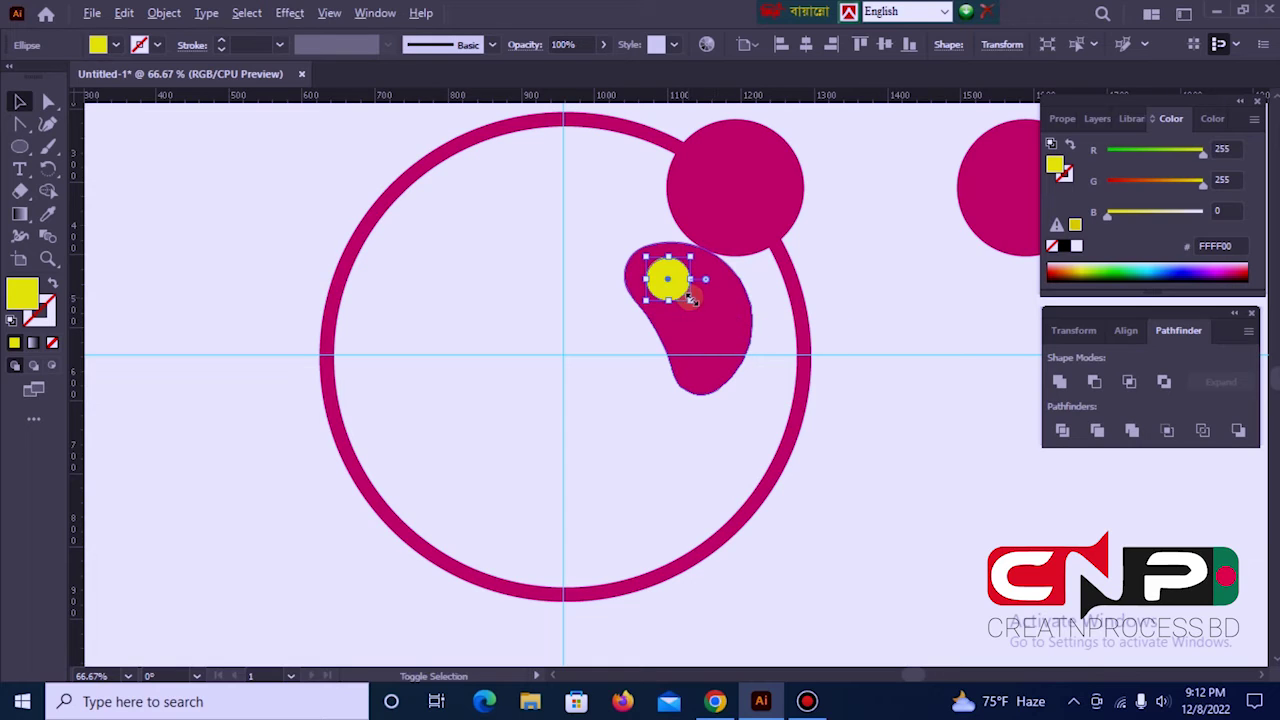
Punch the yellow dot out of the eye patch with Shape Builder, leaving a round hole
left_click_drag(690, 300, 688, 297)
left_click(645, 225)
left_click_drag(615, 248, 663, 306)
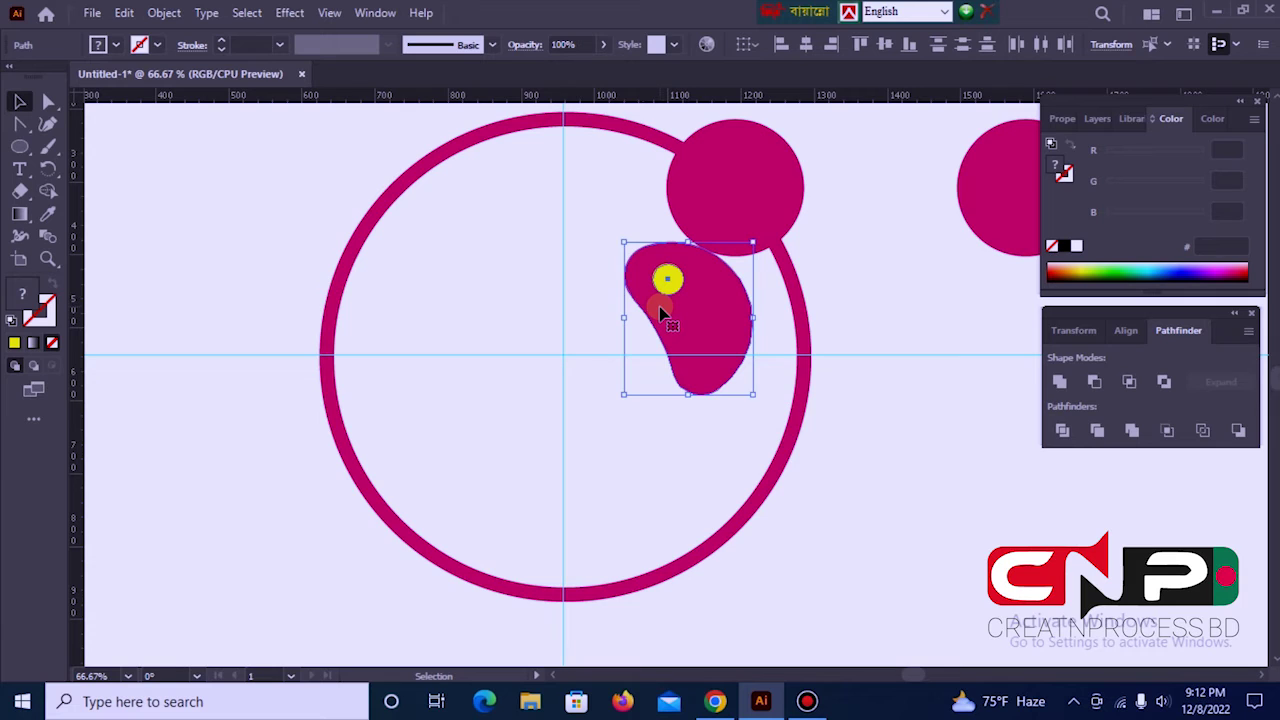
left_click(660, 313, "shift")
key("shift+m")
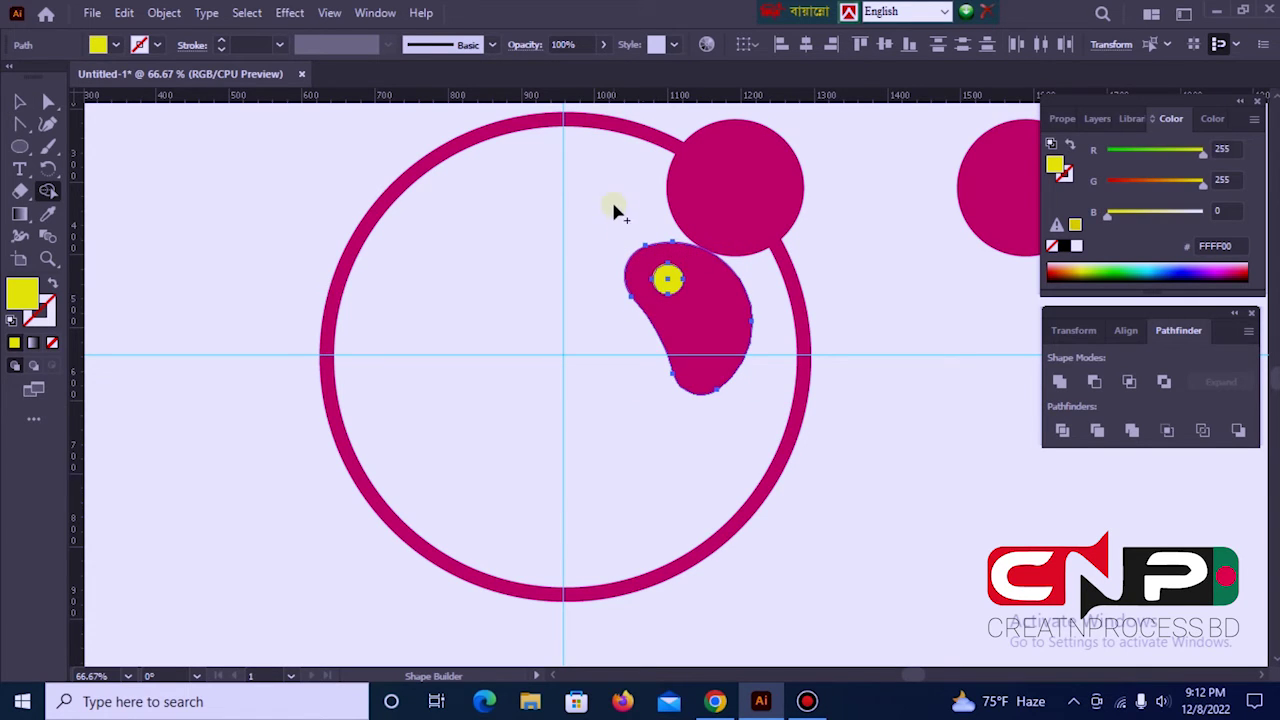
left_click(669, 283, "alt")
left_click(19, 101)
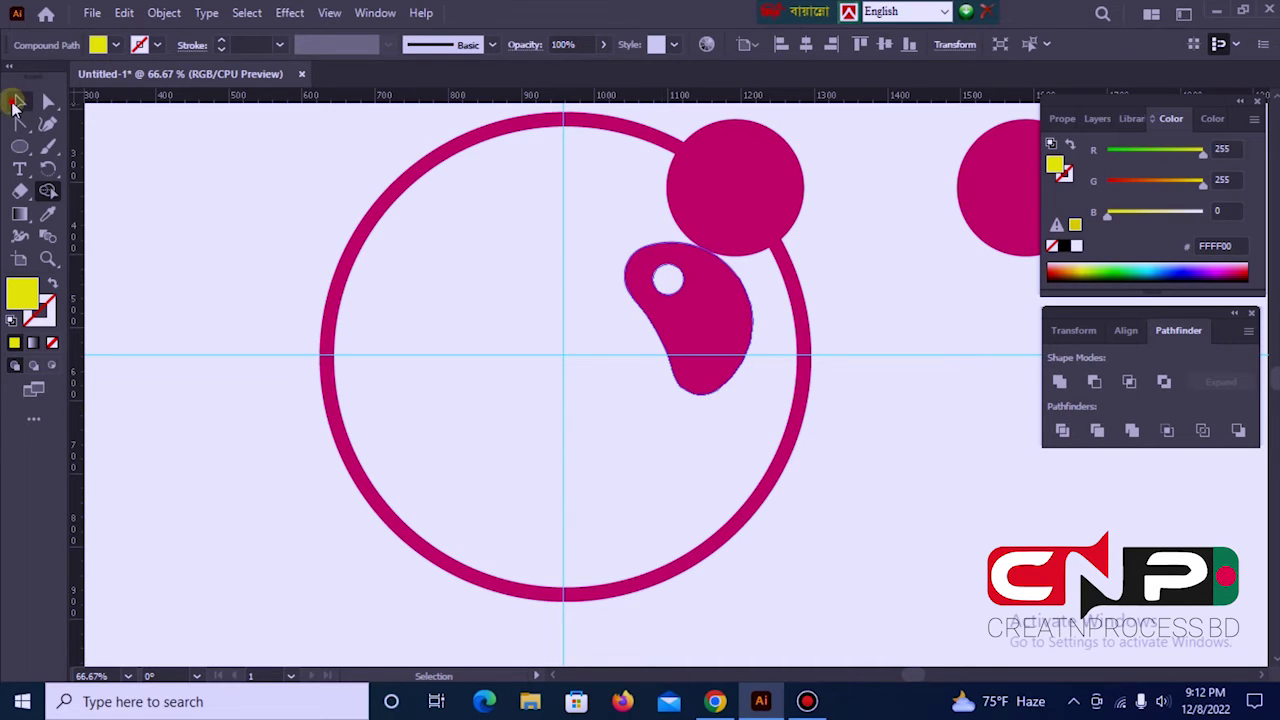
Zoom out and expand the ring and upper ear circle via Object > Expand
left_click(614, 212)
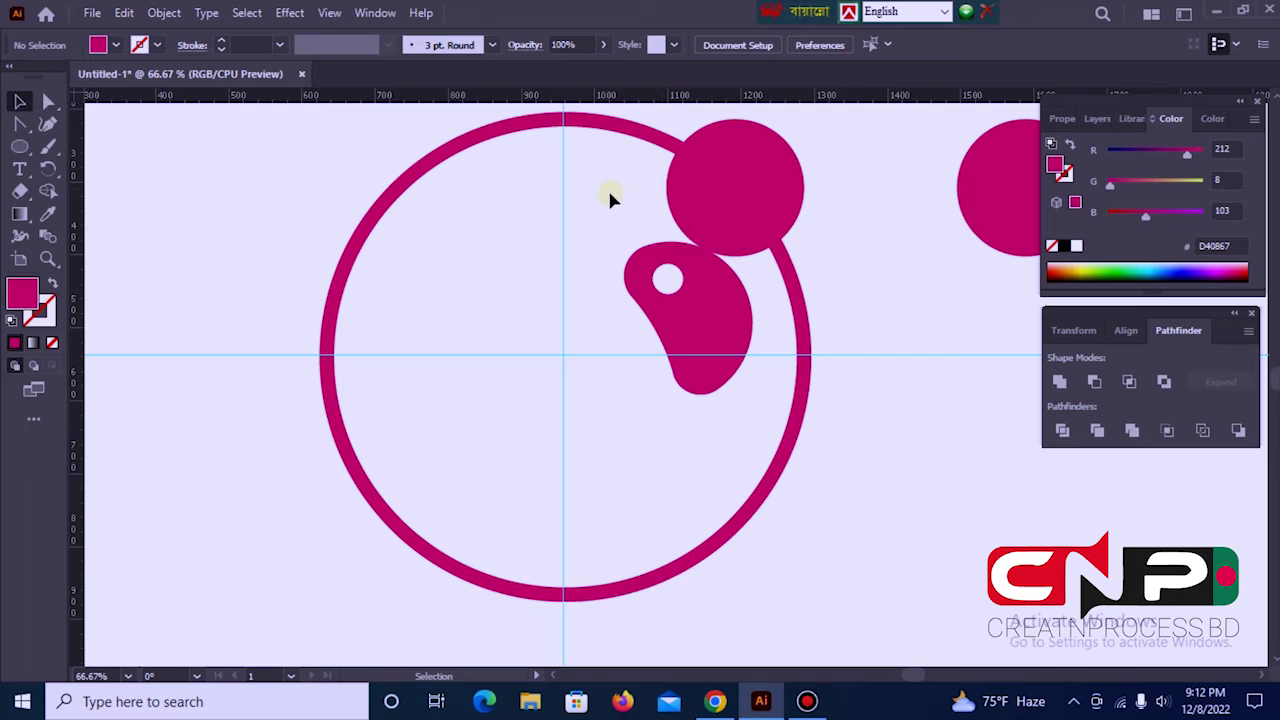
key("ctrl+minus")
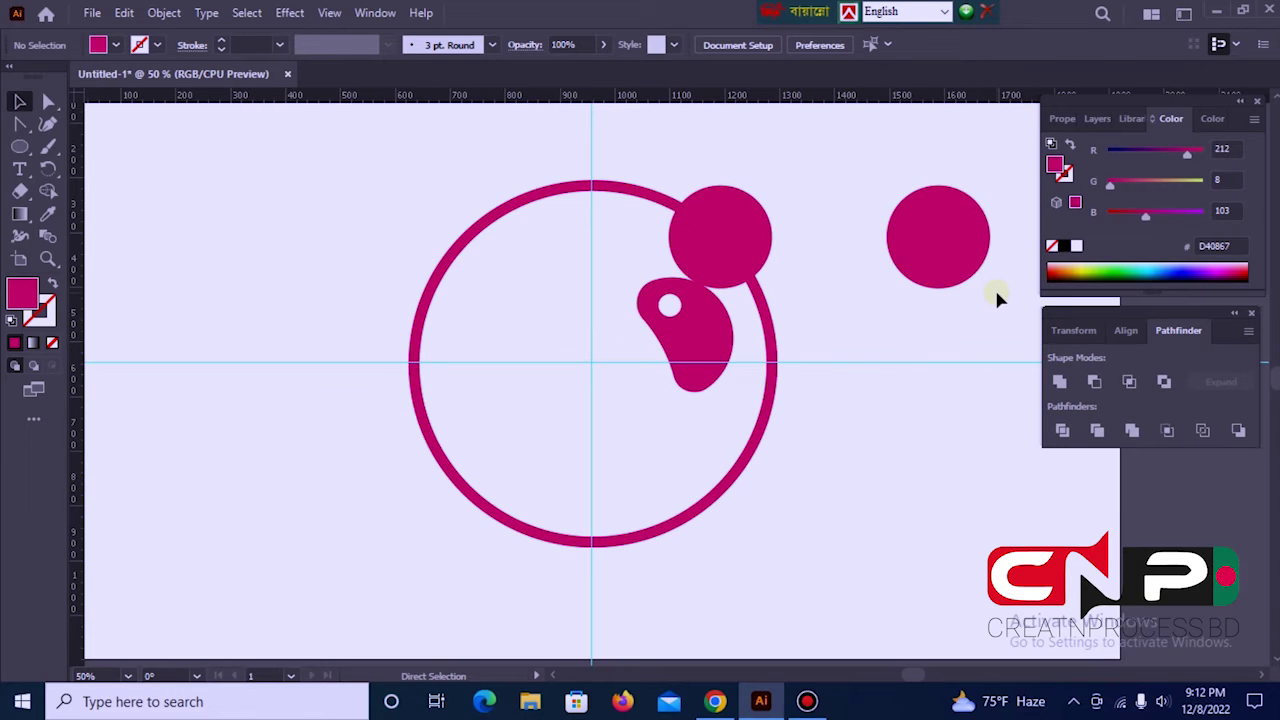
left_click_drag(672, 153, 723, 229)
left_click(157, 14)
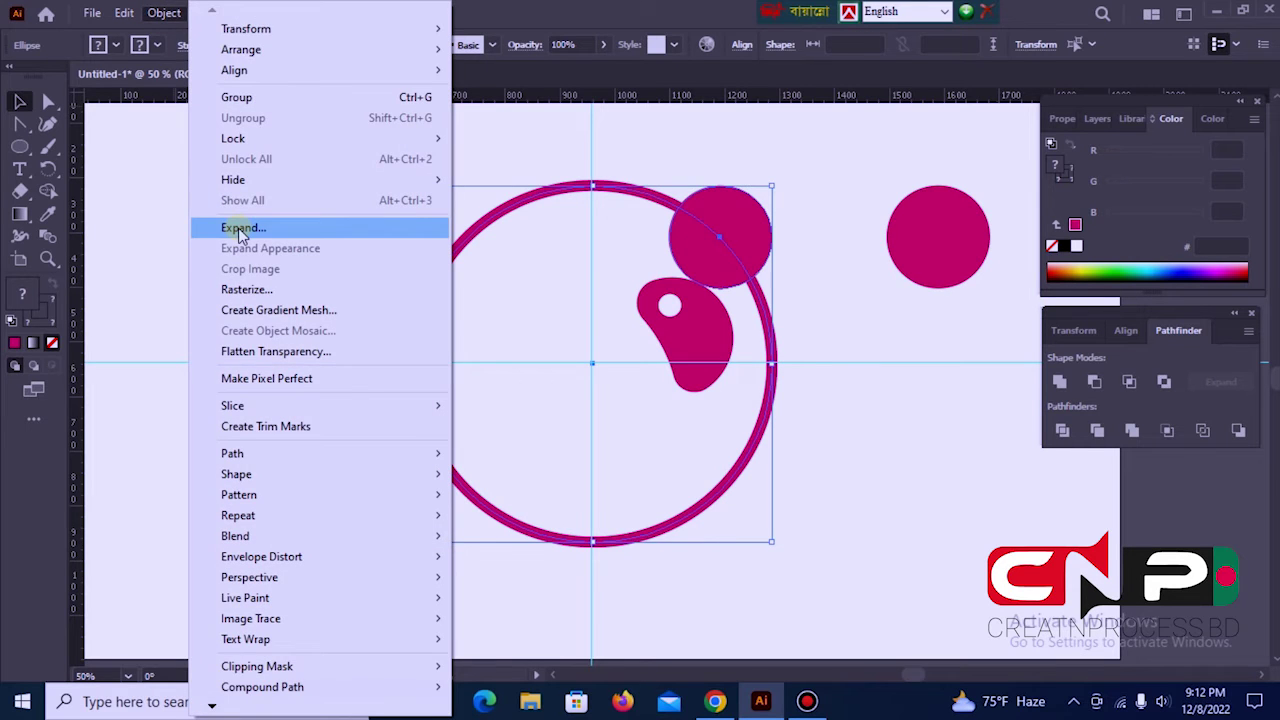
left_click(240, 231)
left_click(560, 452)
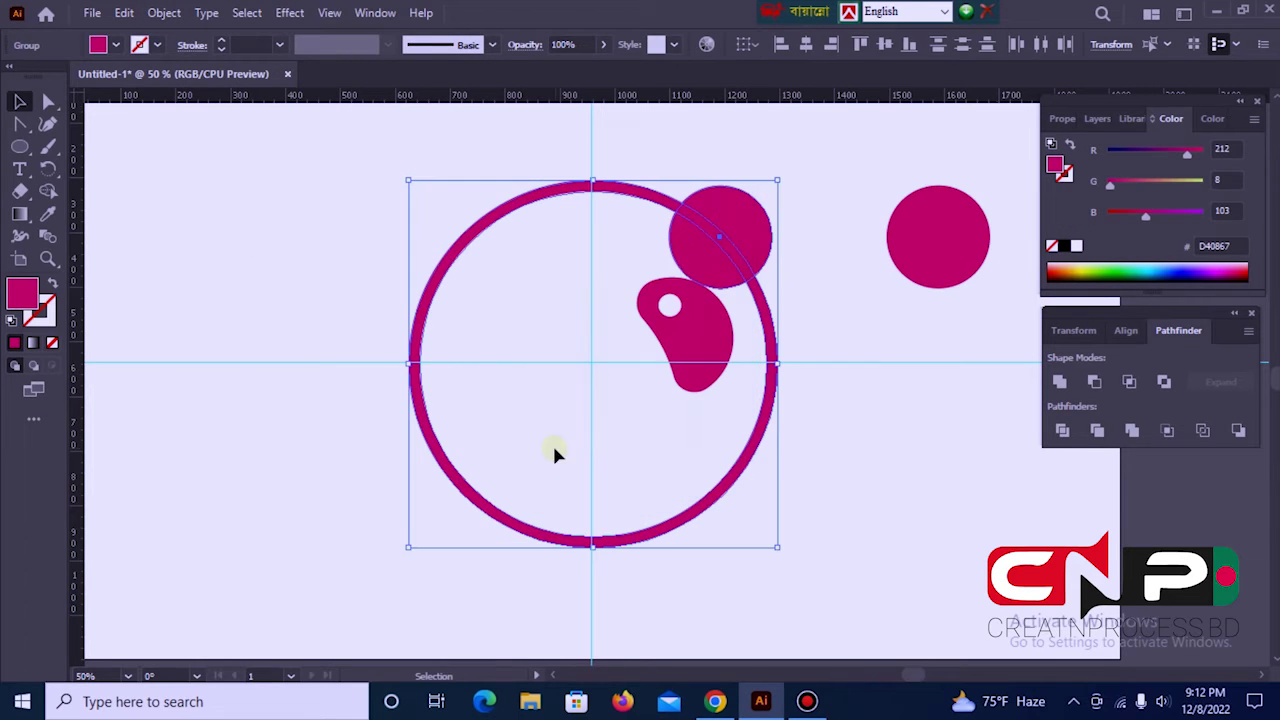
Merge the ear into the ring with Shape Builder, then apply Pathfinder Unite
left_click(710, 239)
left_click(677, 175)
left_click(695, 222)
key("shift")
key("shift+m")
mouse_move(686, 225)
left_mouse_down()
mouse_move(703, 264)
mouse_move(728, 251)
left_mouse_up()
left_click(19, 101)
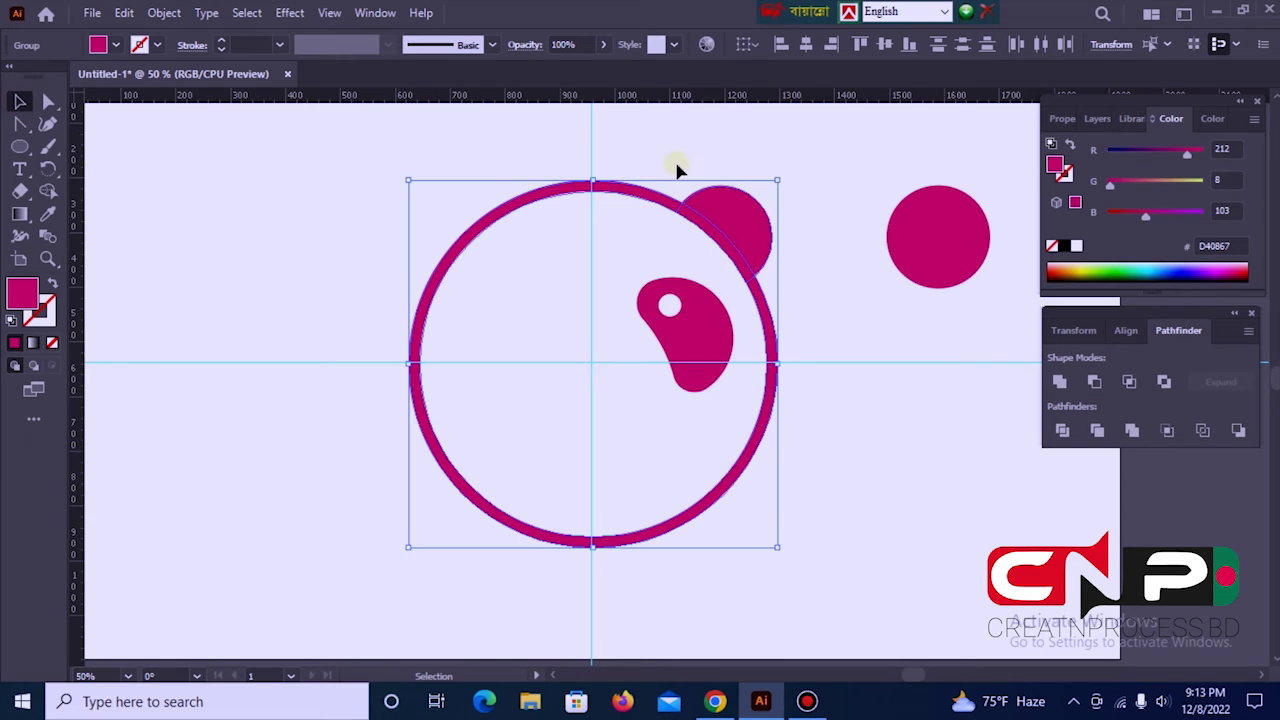
left_click(1060, 384)
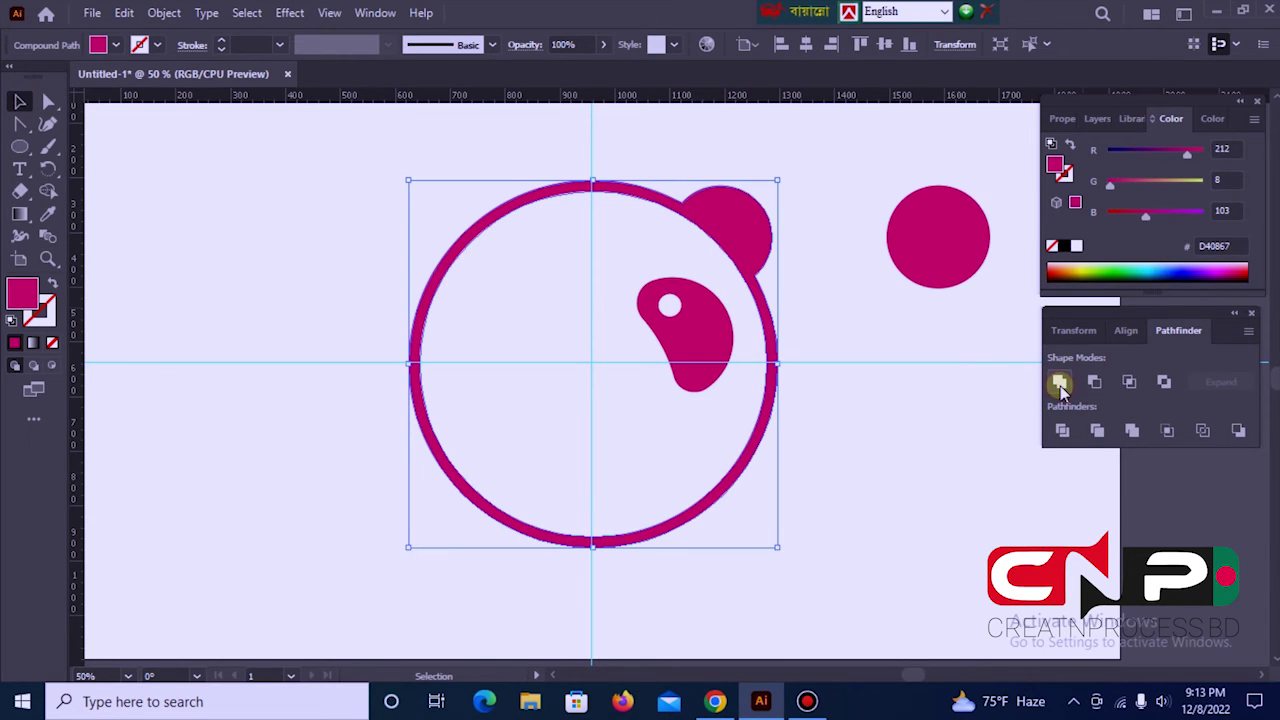
Reflect a copy of the ear and eye to the other side of the head
left_click(884, 424)
left_click_drag(663, 157, 721, 296)
right_click(724, 238)
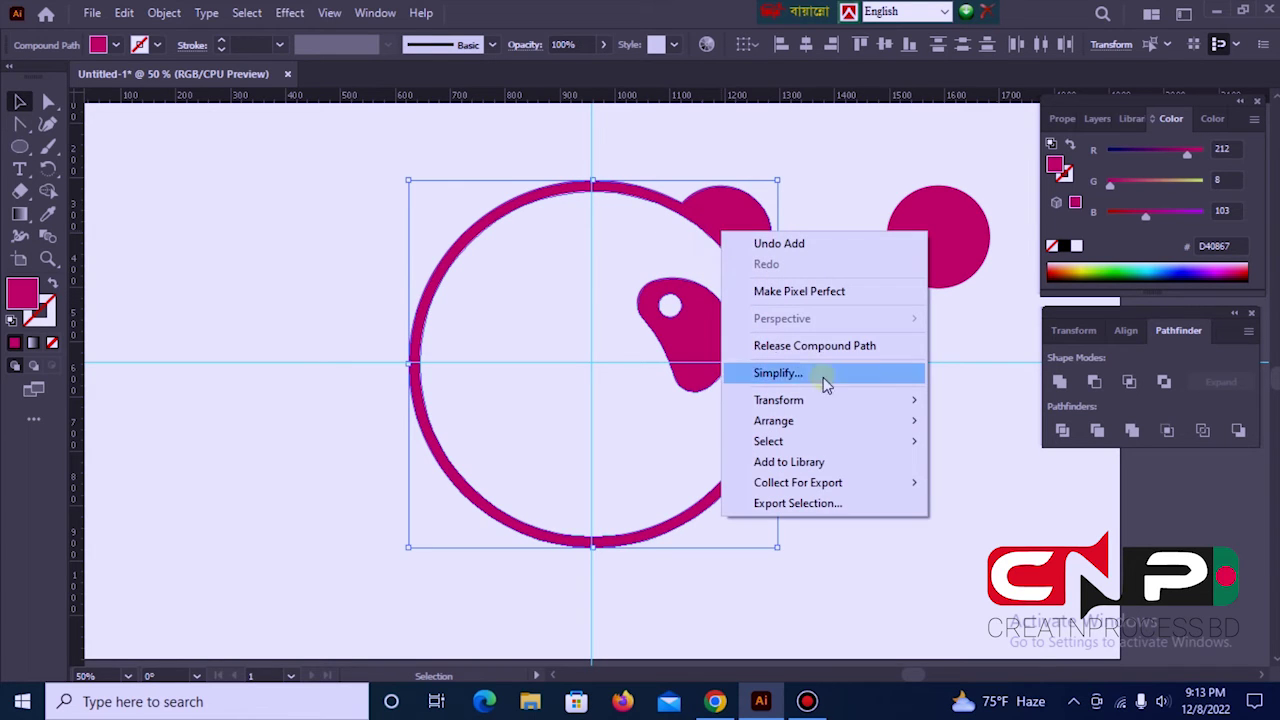
mouse_move(810, 405)
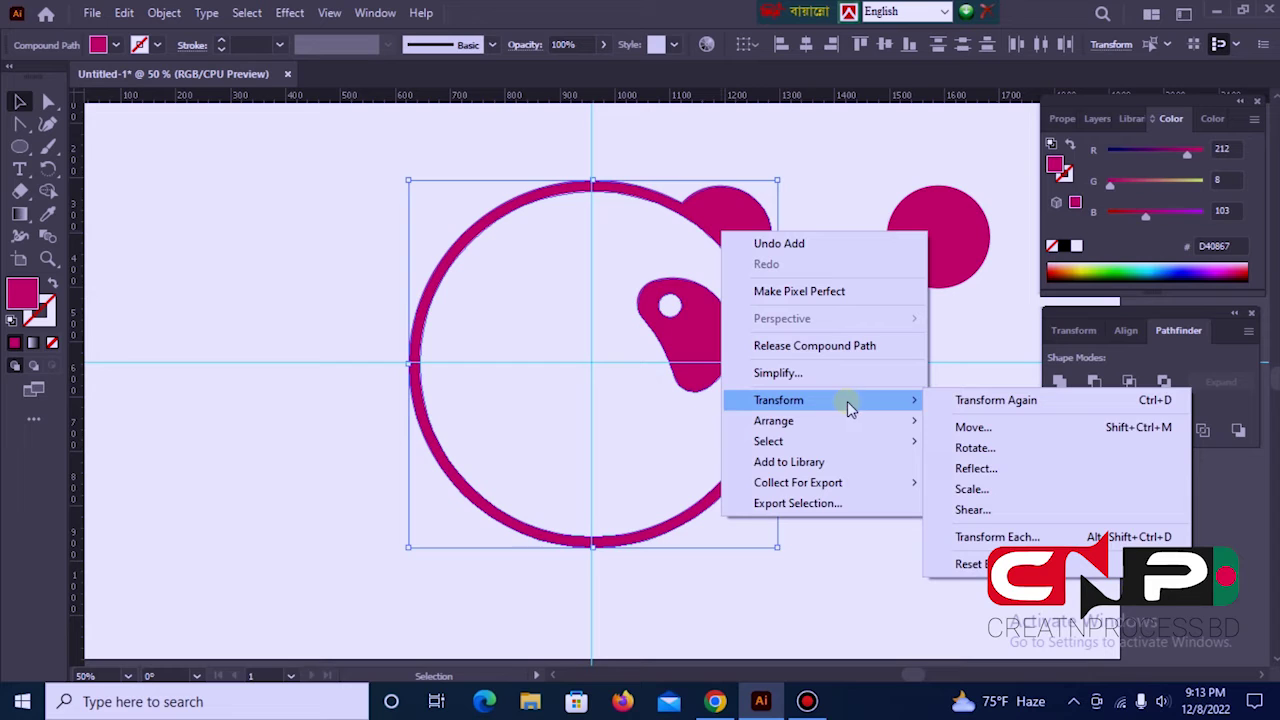
left_click(975, 470)
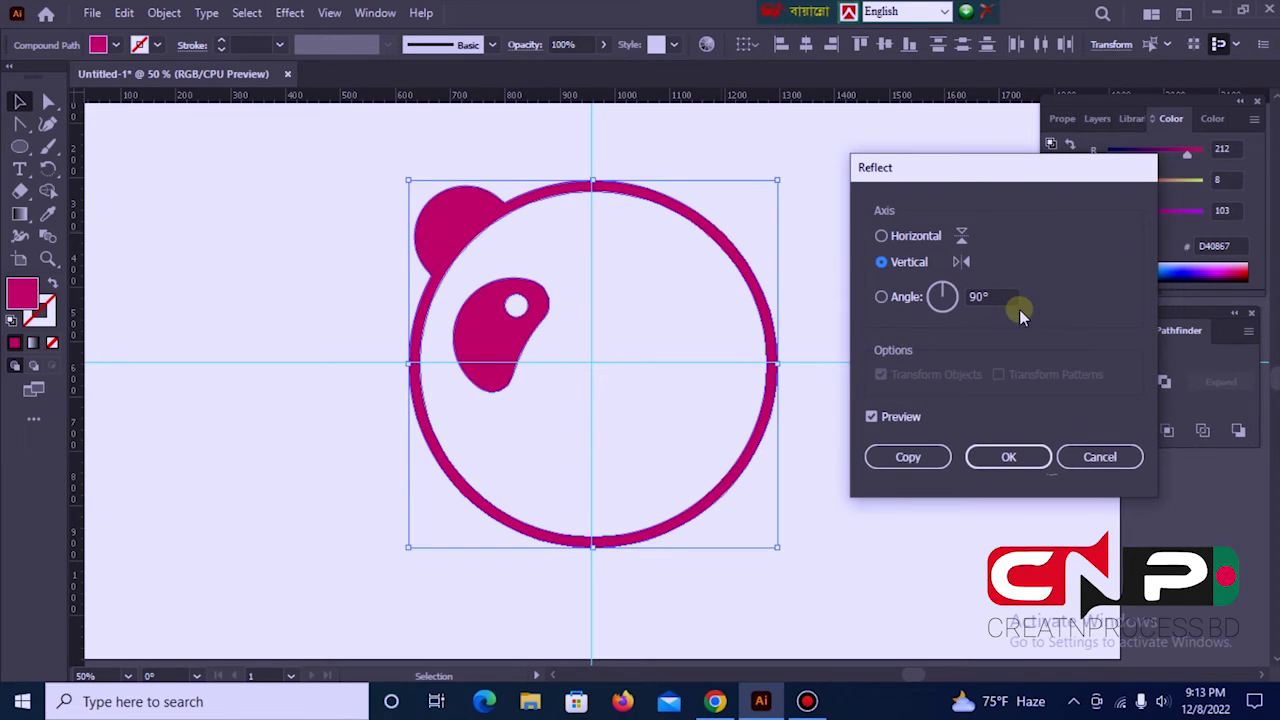
left_click(910, 457)
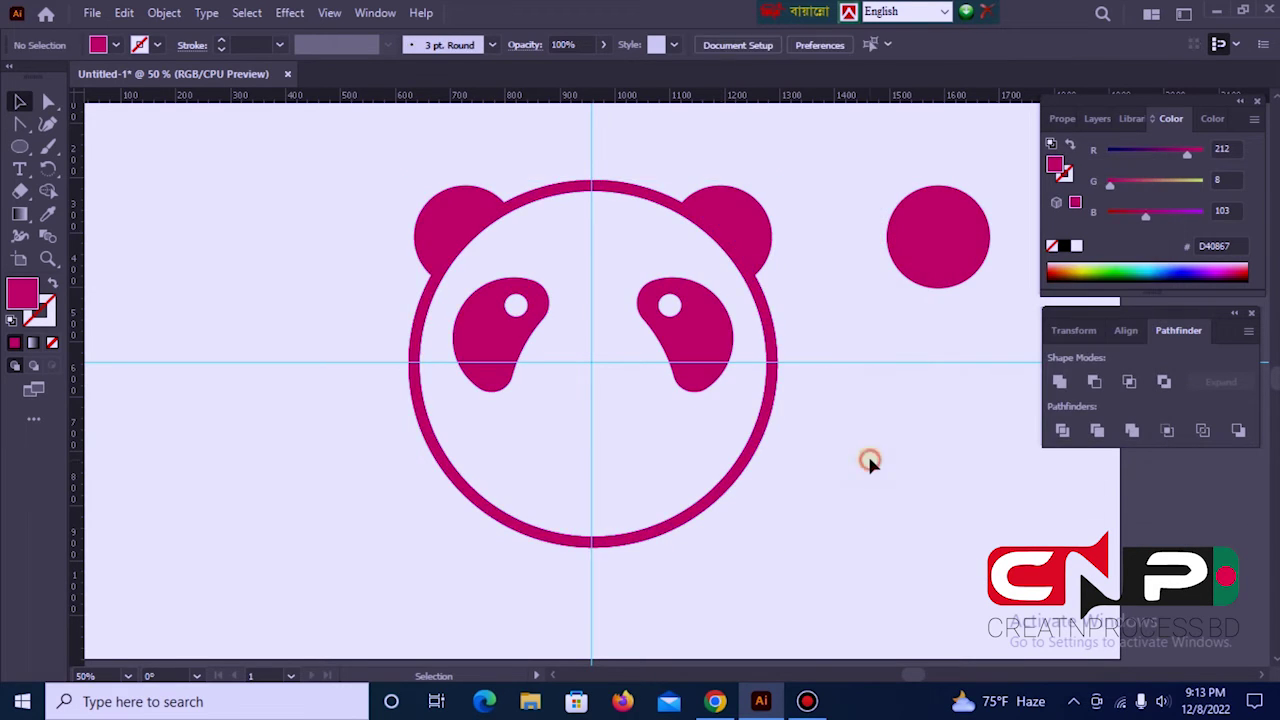
Unite all the panda shapes into one with Pathfinder
left_click_drag(372, 209, 505, 298)
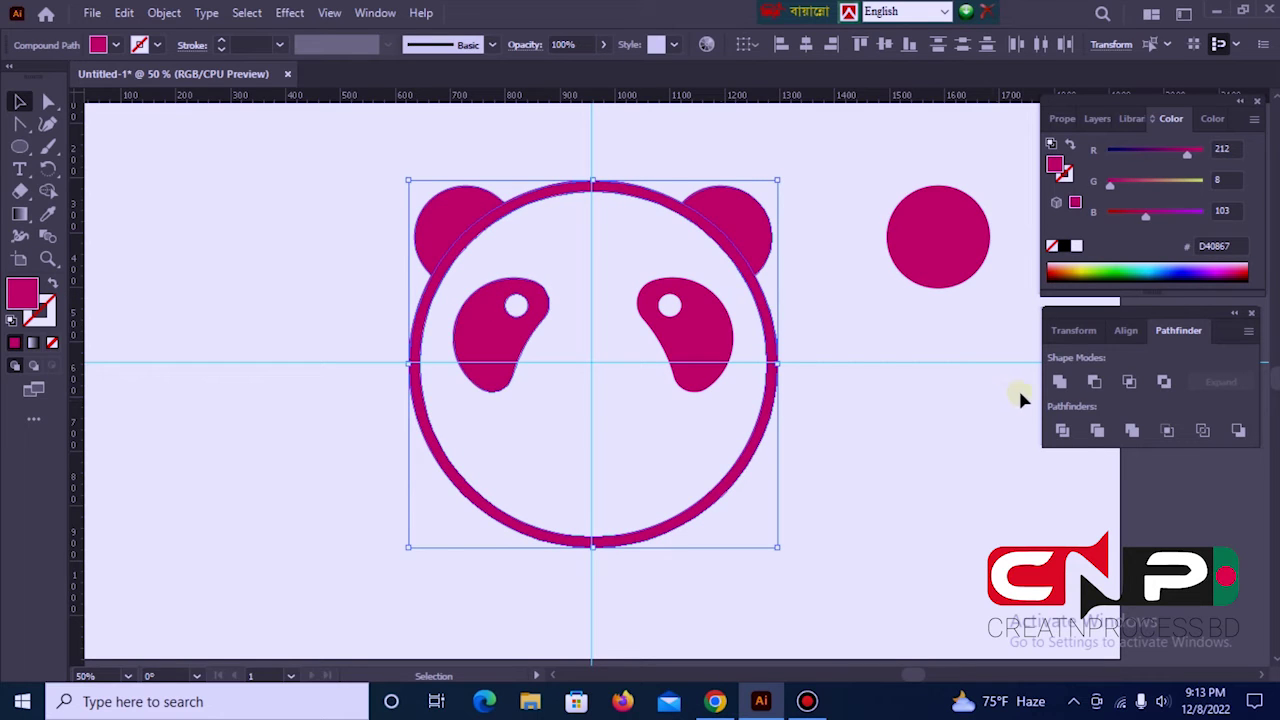
left_click(1059, 385)
left_click(885, 428)
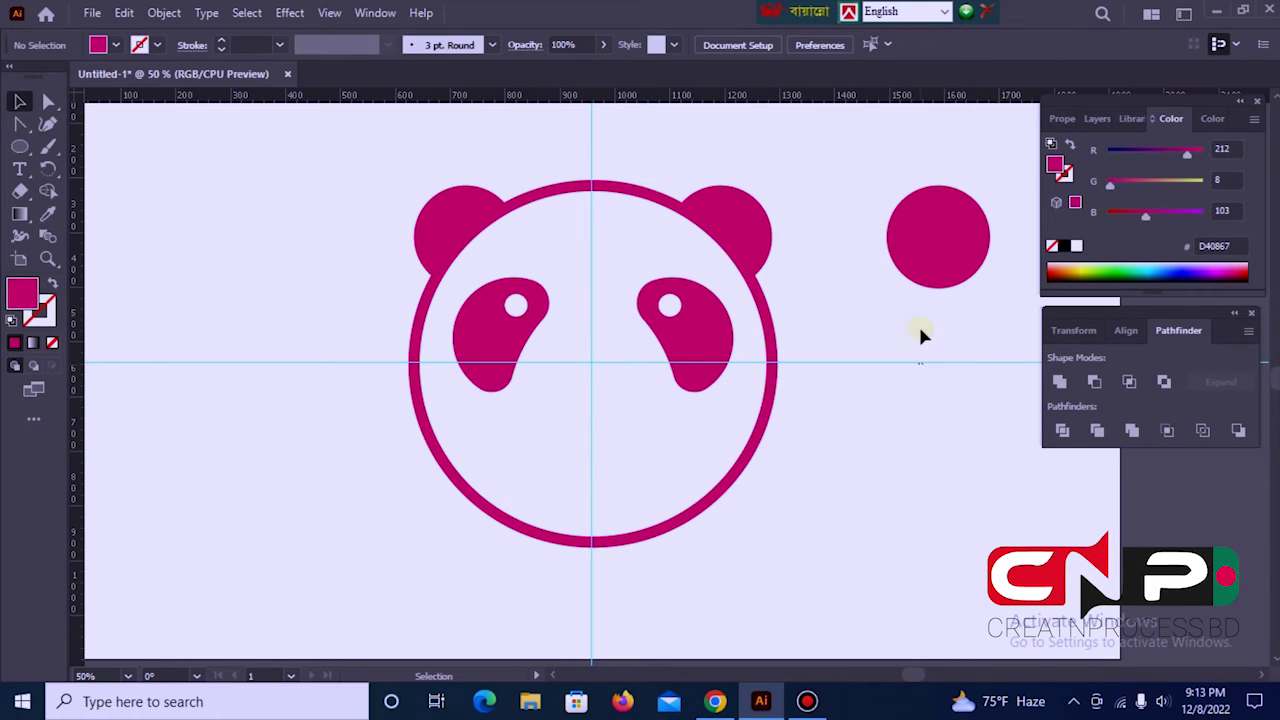
left_click(910, 258)
Move the spare magenta circle into the lower panda face and place vertical guides at its sides
left_click(916, 246)
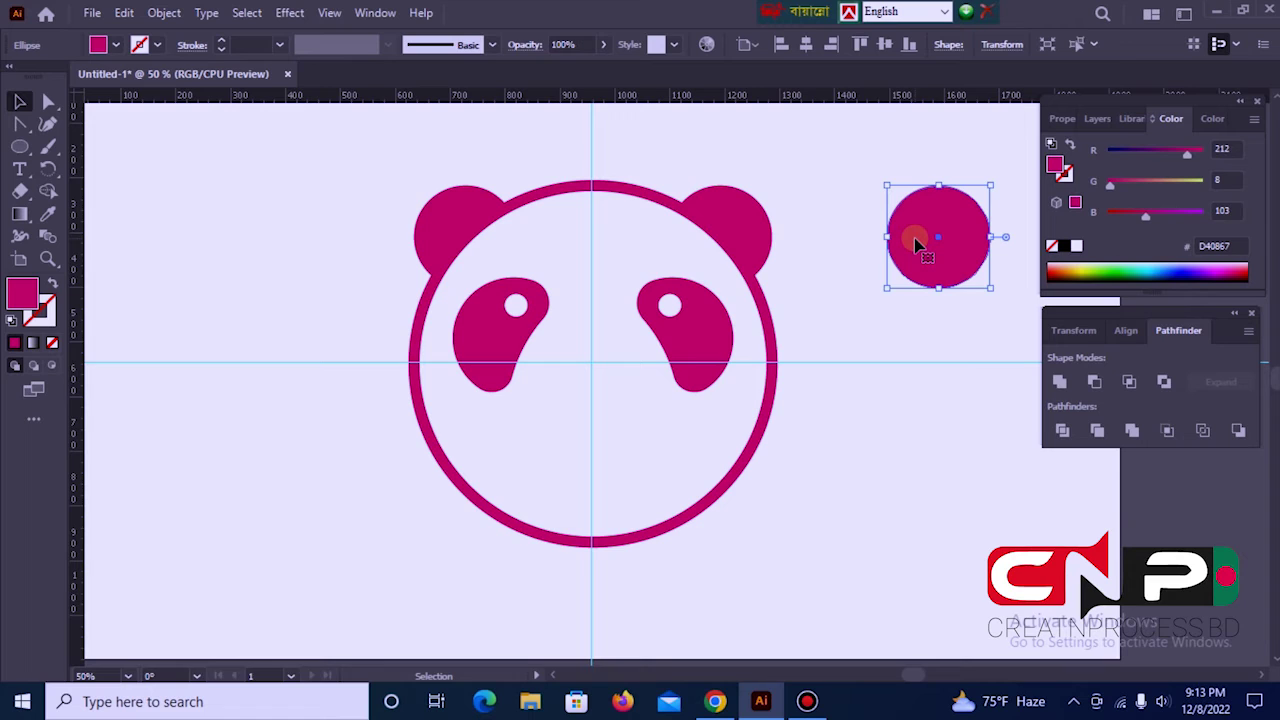
left_click_drag(916, 244, 566, 449)
left_click(680, 422)
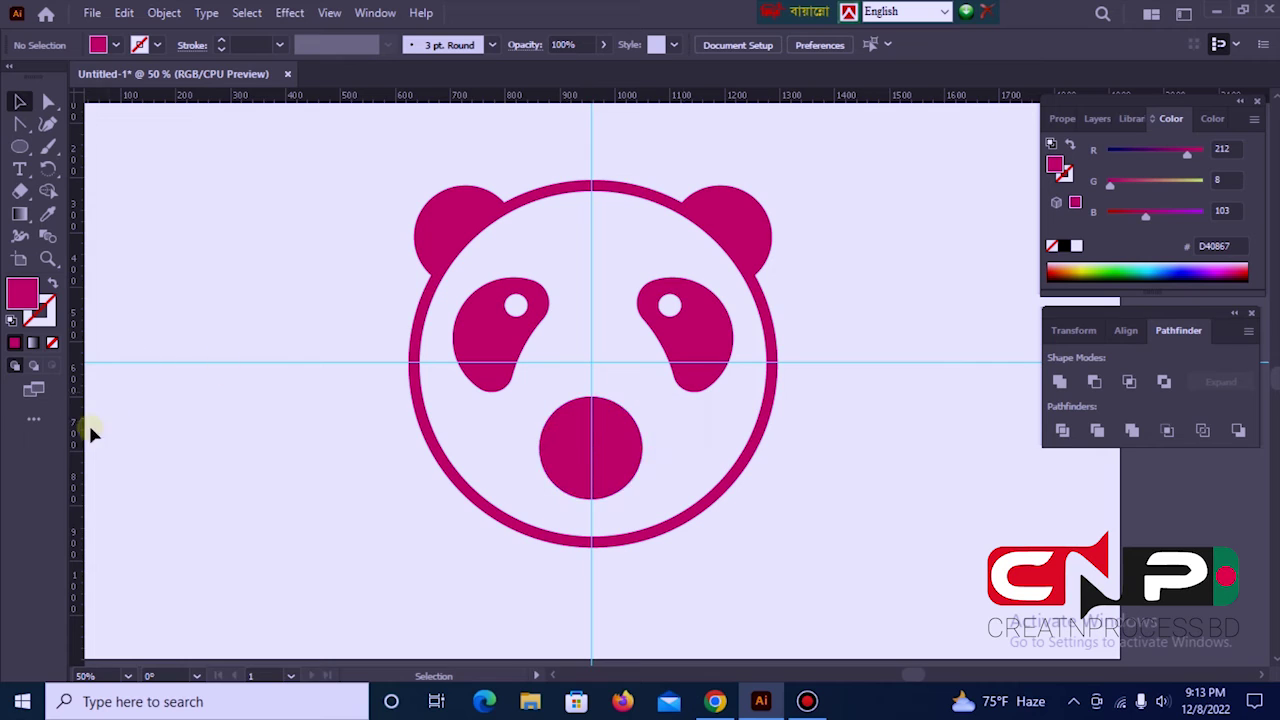
left_click_drag(75, 443, 541, 541)
left_click_drag(78, 410, 642, 518)
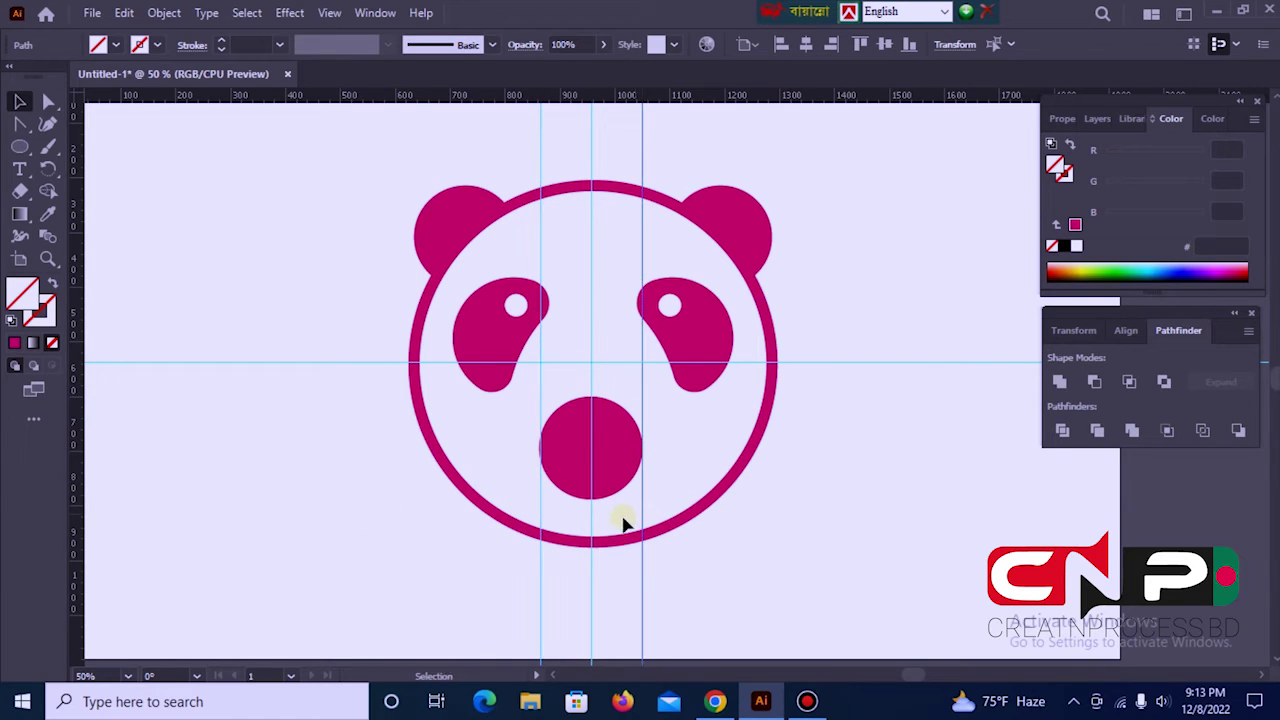
left_click(540, 563)
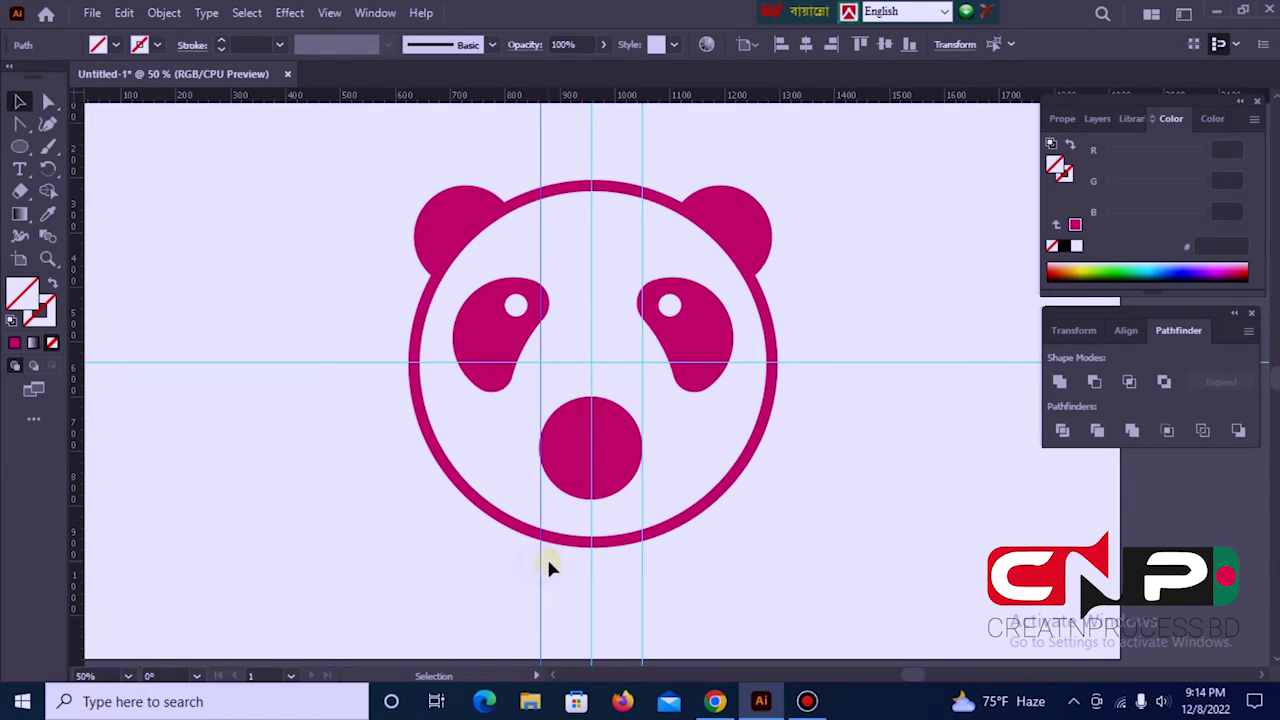
key("Left")
key("Left")
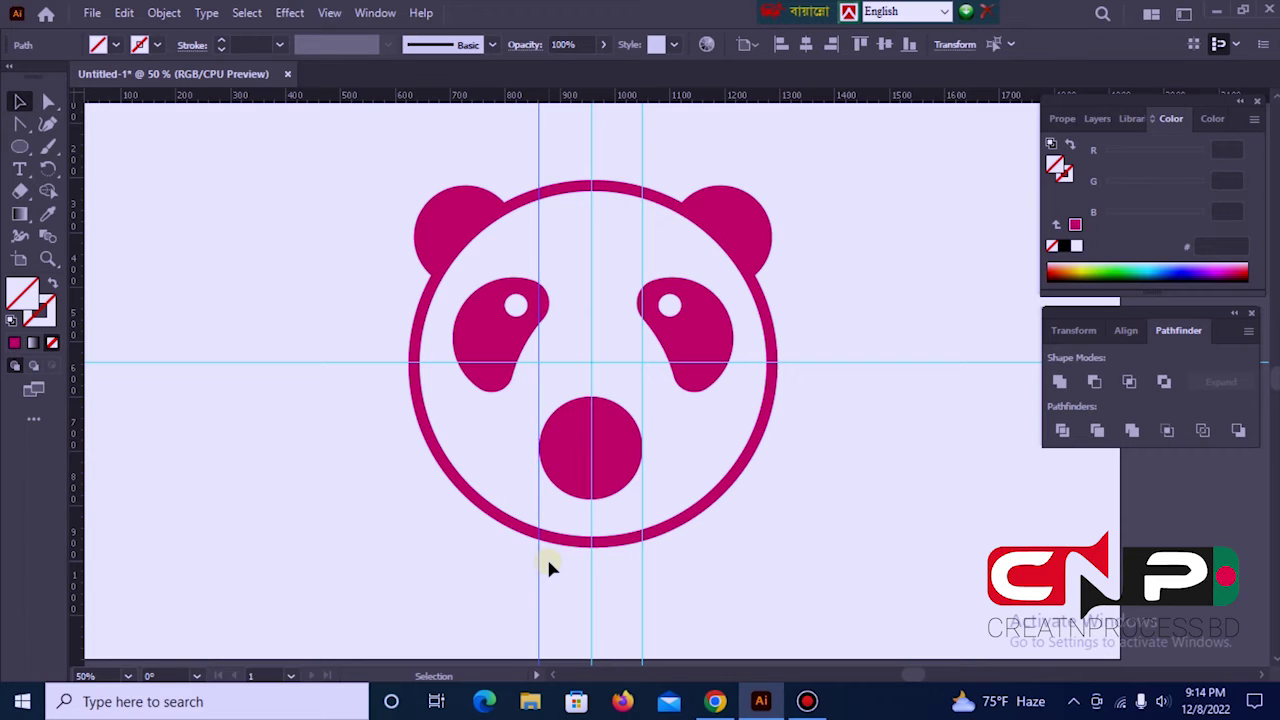
left_click(744, 553)
Delete the circle's top anchor to leave a half-circle mouth, then nudge it up slightly
left_click(603, 413)
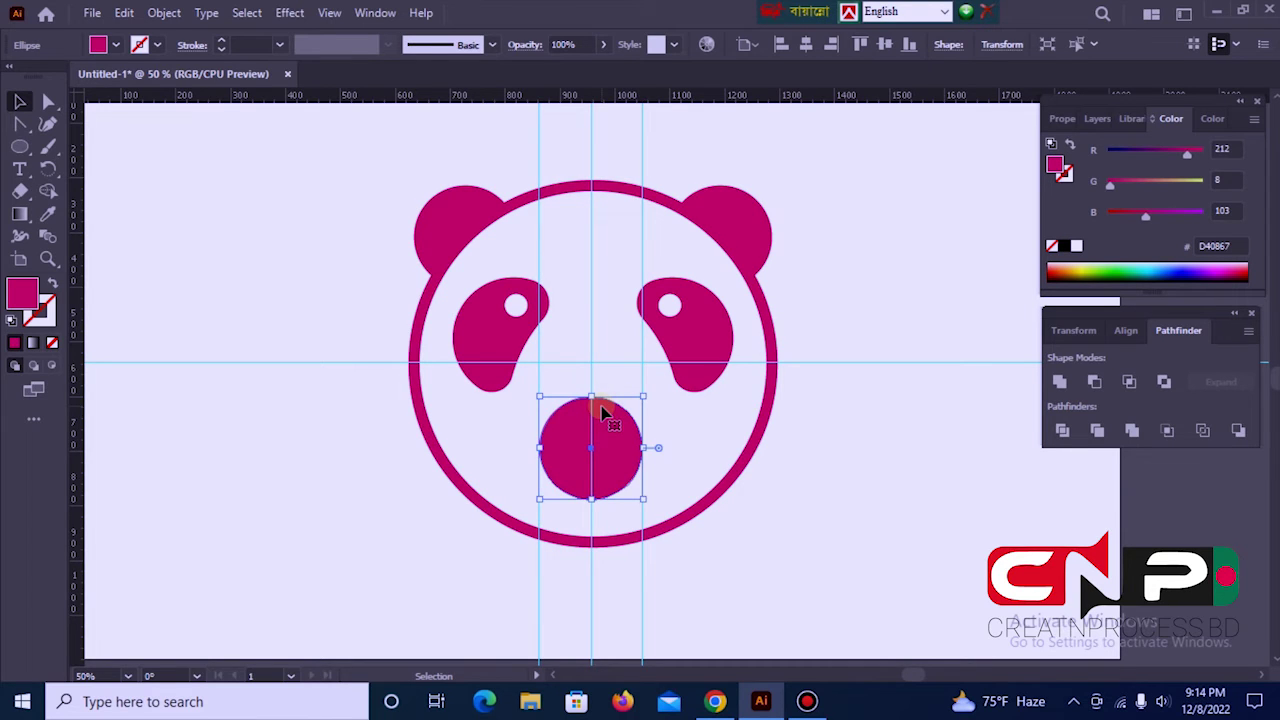
left_click(48, 101)
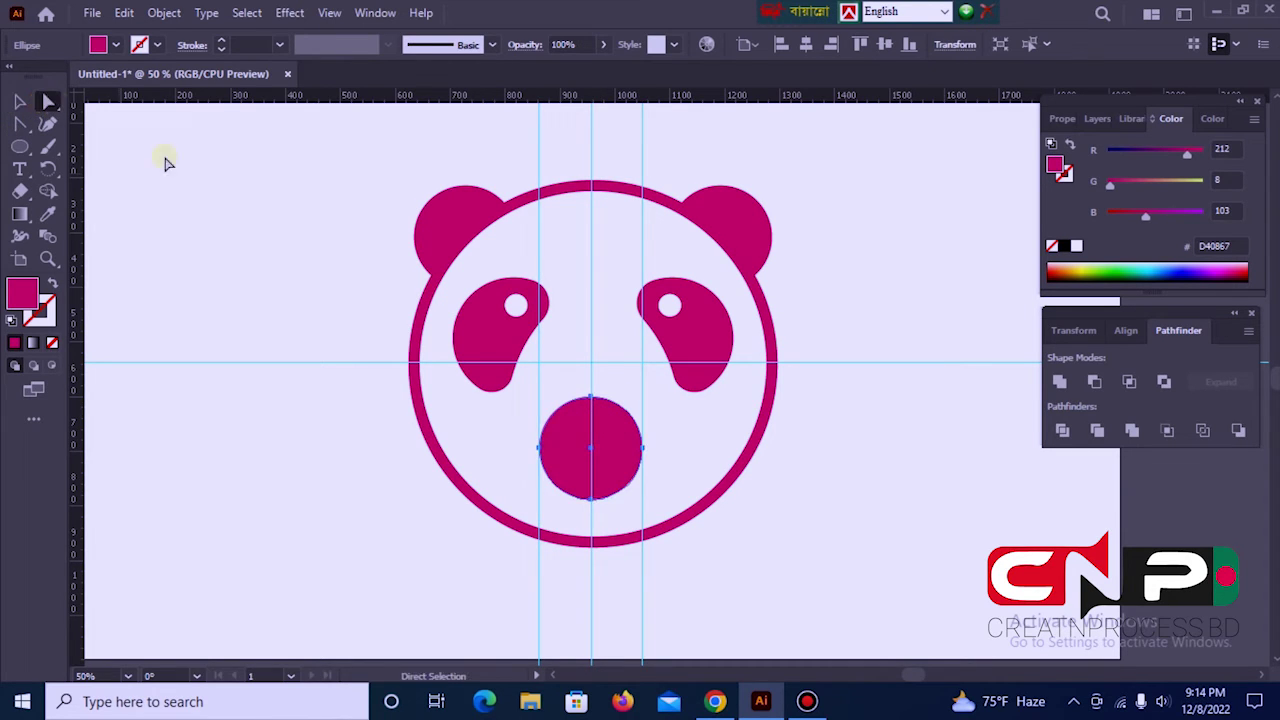
left_click(593, 400)
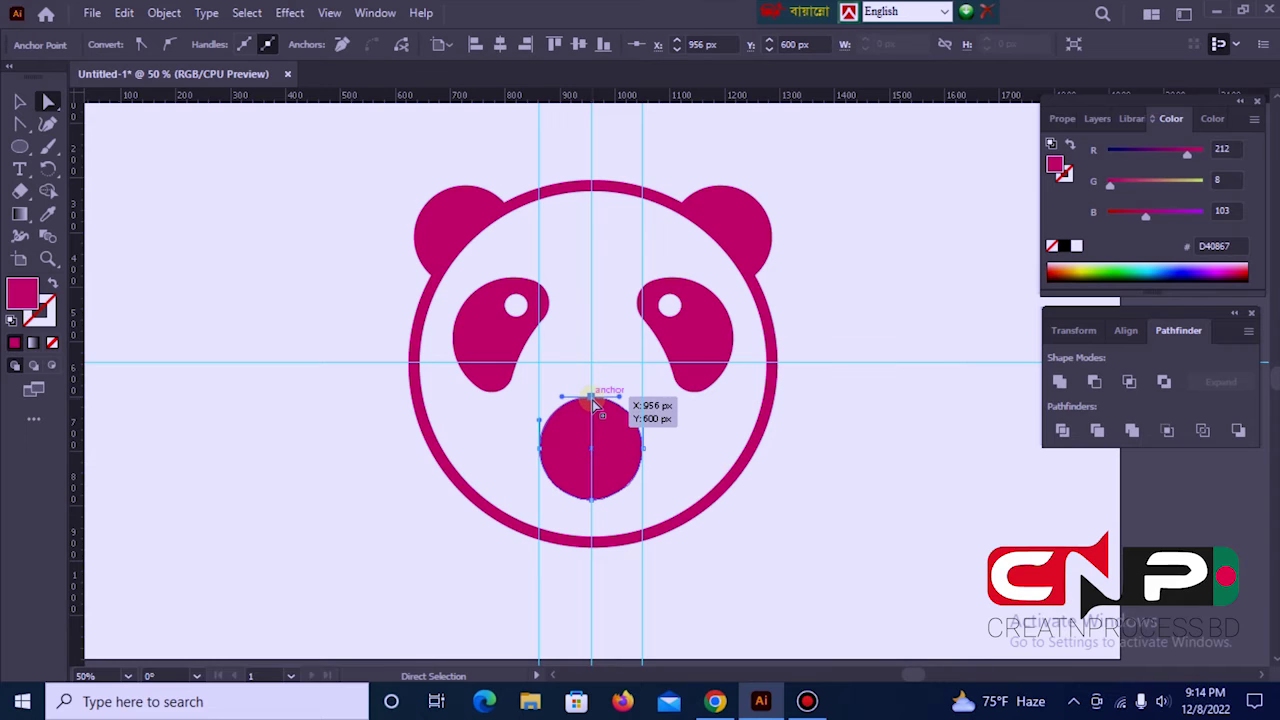
key("Delete")
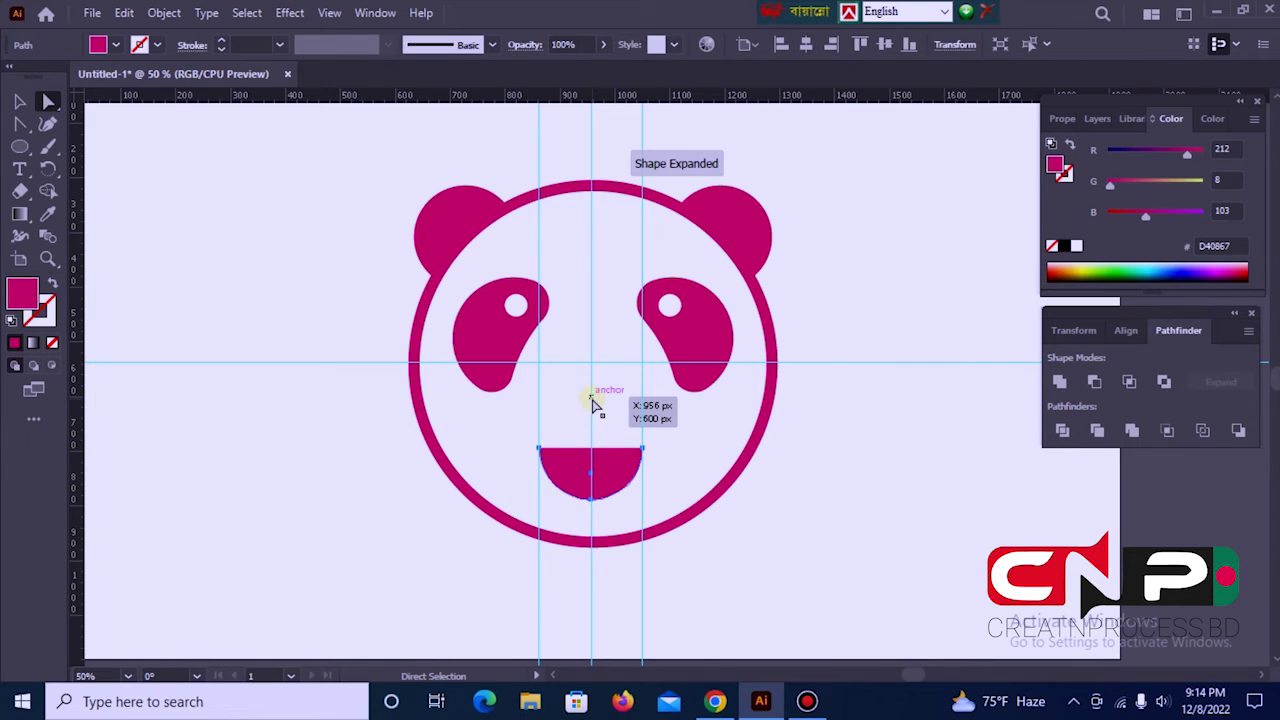
left_click(18, 103)
key("Up")
key("Up")
key("Up")
key("Up")
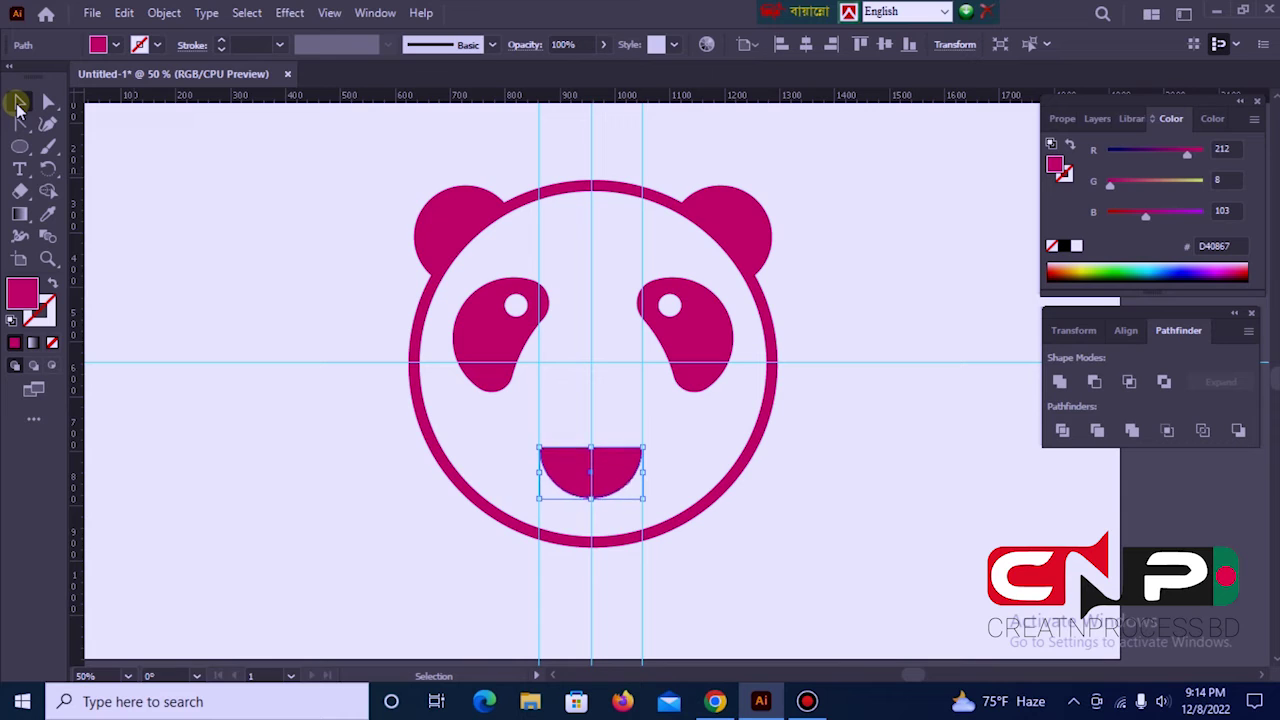
left_click(912, 432)
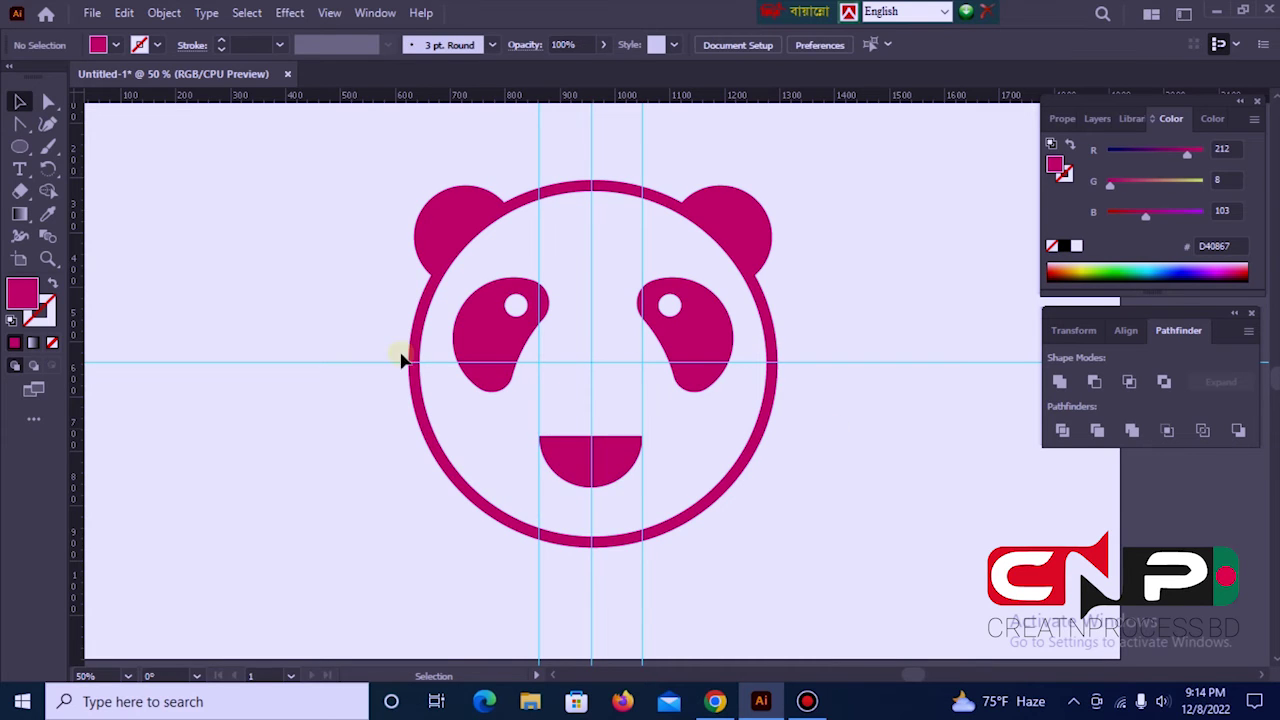
Draw a three-sided polygon, rotate it 180° and resize it into a wide, short triangle
left_click(18, 148)
left_click_drag(18, 148, 106, 190)
left_click(258, 252)
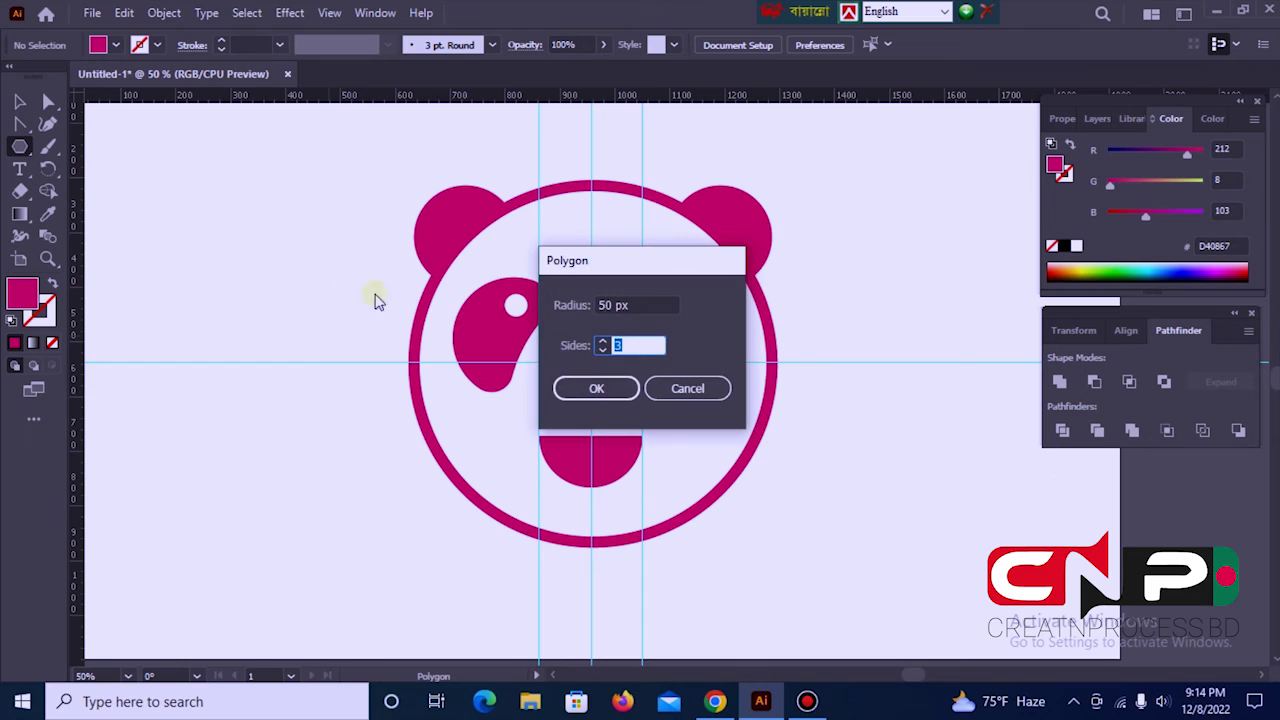
left_click(600, 388)
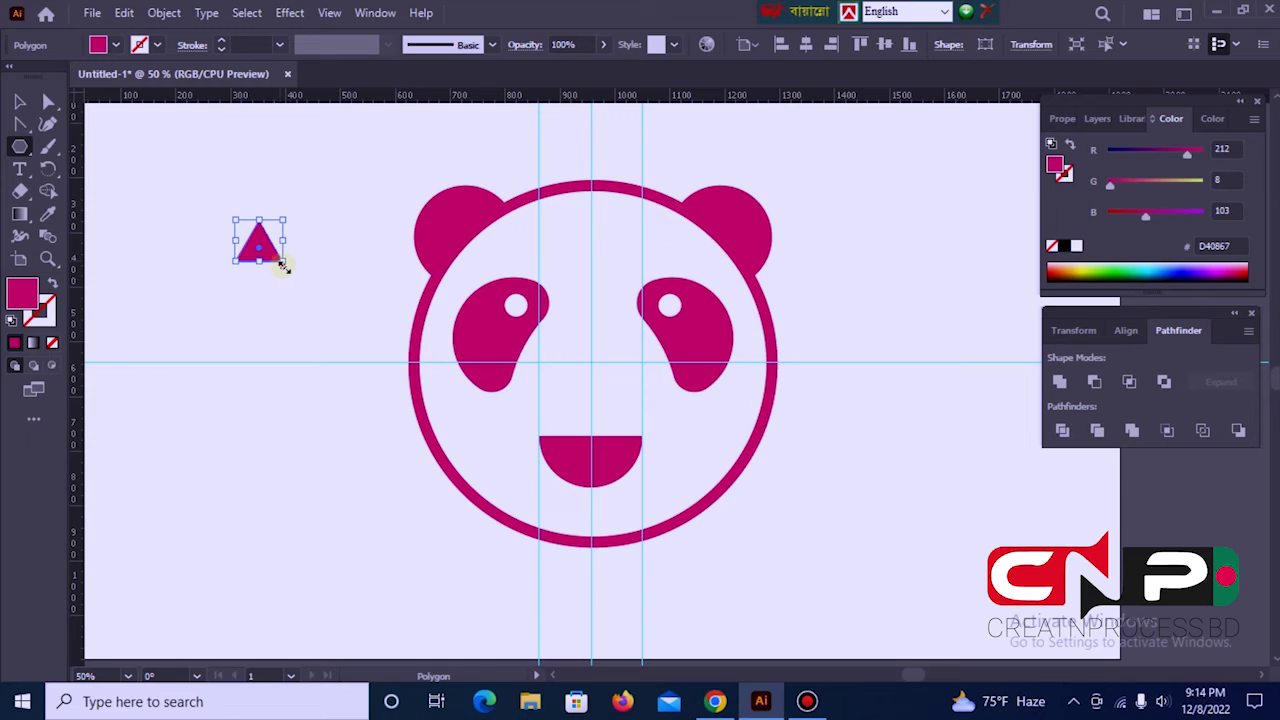
left_click_drag(283, 264, 310, 280)
left_click_drag(313, 186, 210, 297)
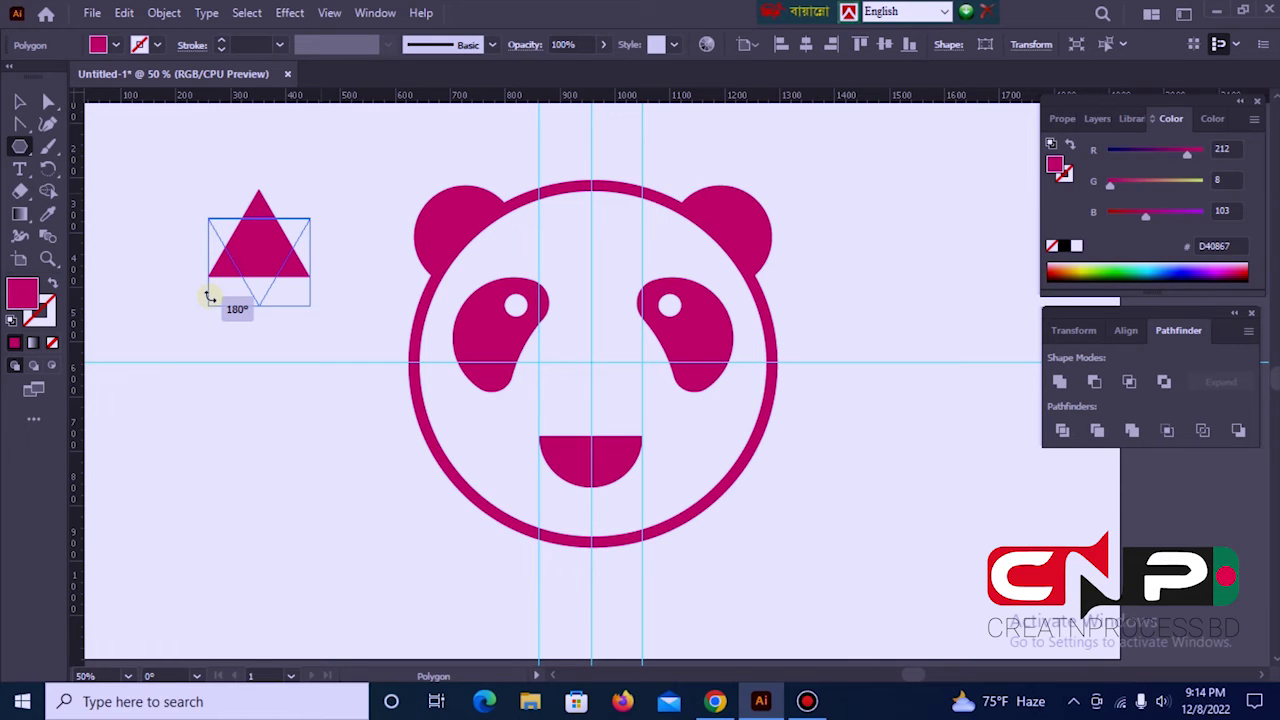
left_click_drag(210, 297, 213, 294)
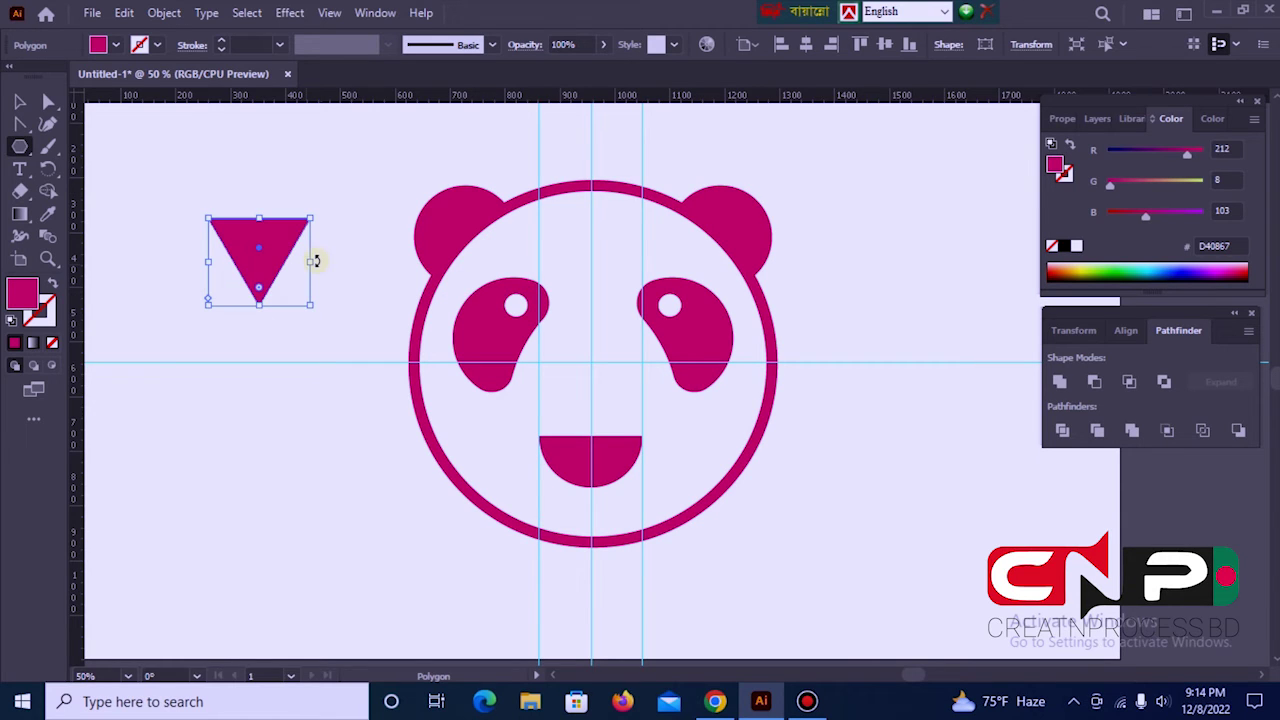
left_click_drag(312, 262, 330, 262)
left_click_drag(269, 306, 267, 285)
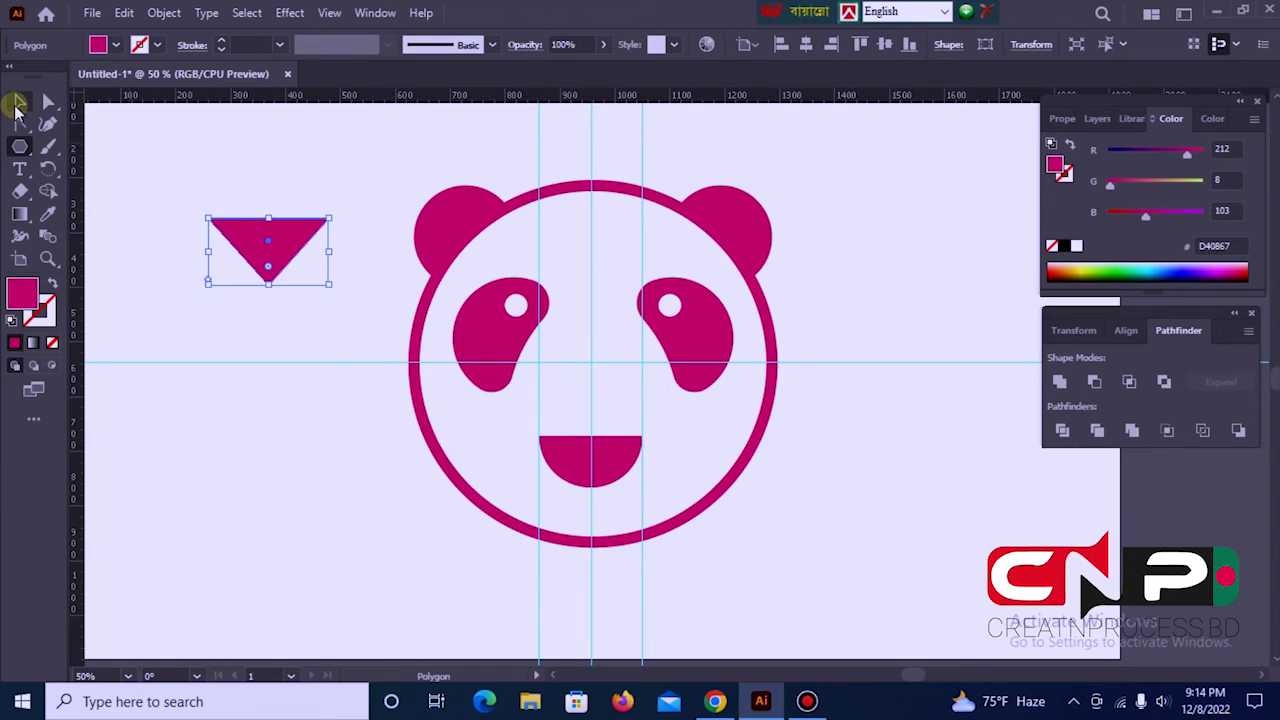
Move the inverted triangle between the panda's eyes as the nose and zoom in closer
left_click(18, 103)
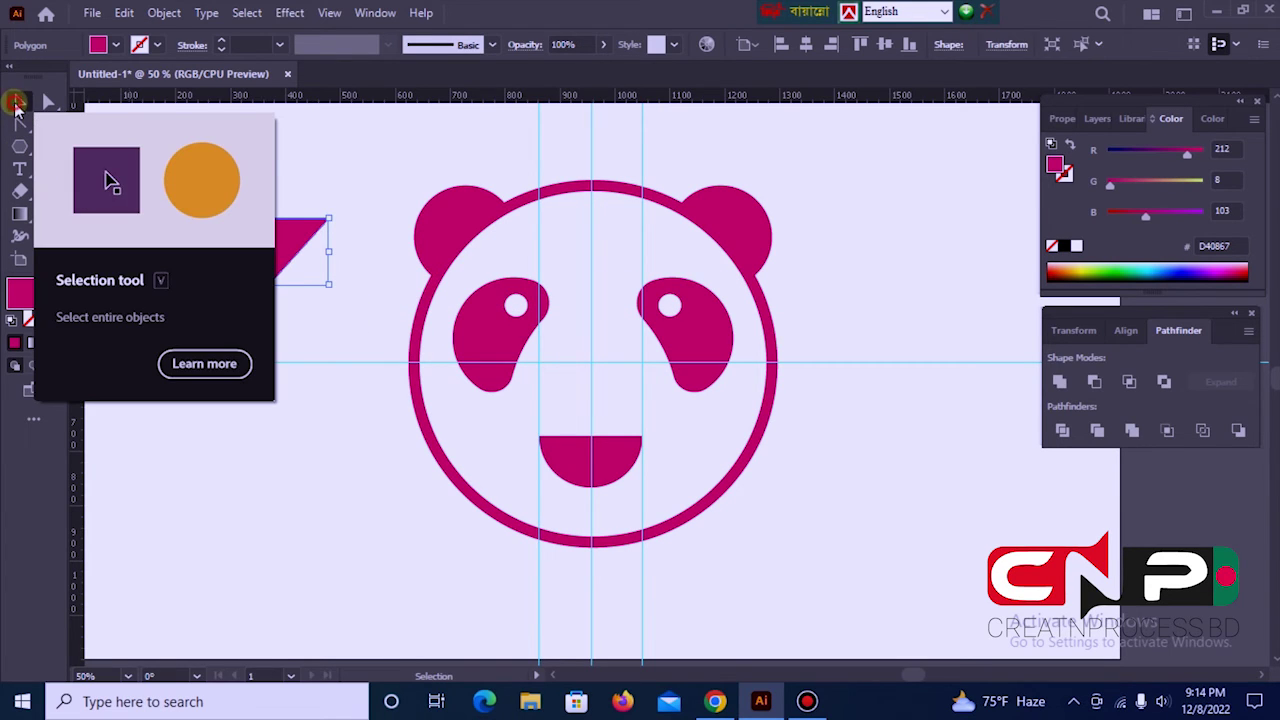
left_click(300, 150)
left_click_drag(278, 236, 593, 388)
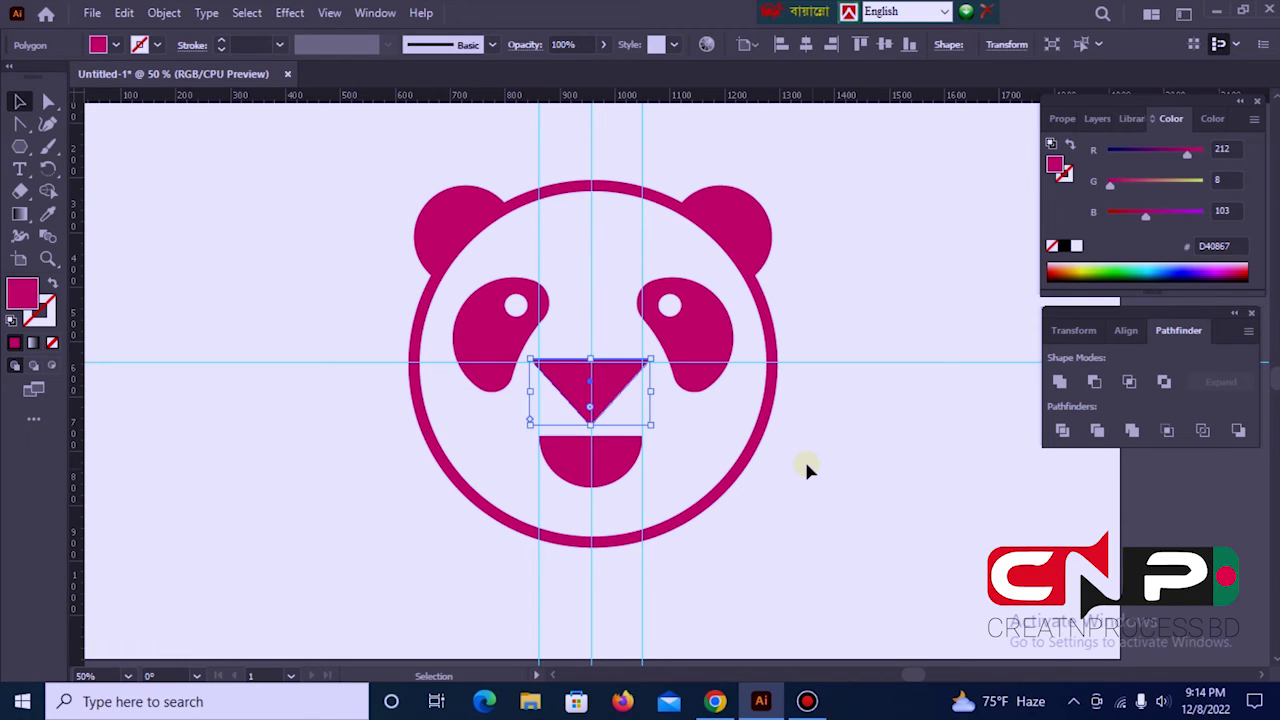
key("Right")
key("Right")
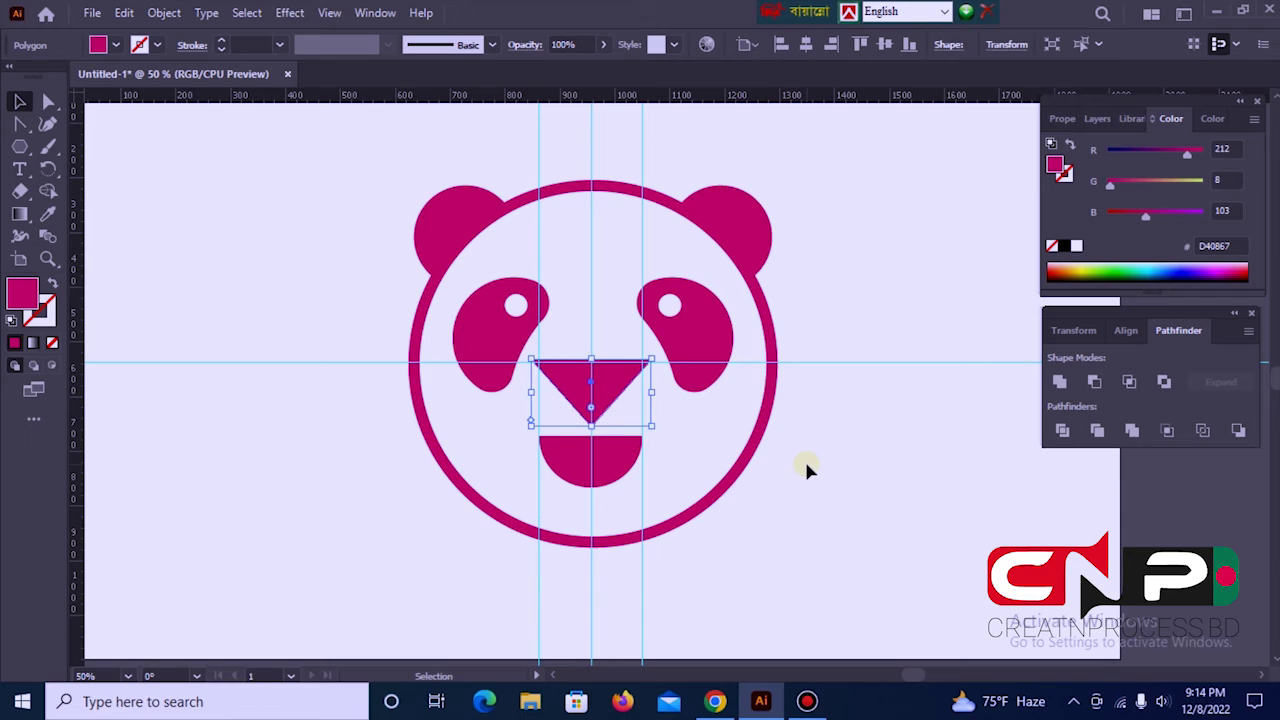
key("ctrl+equal")
key("ctrl+equal")
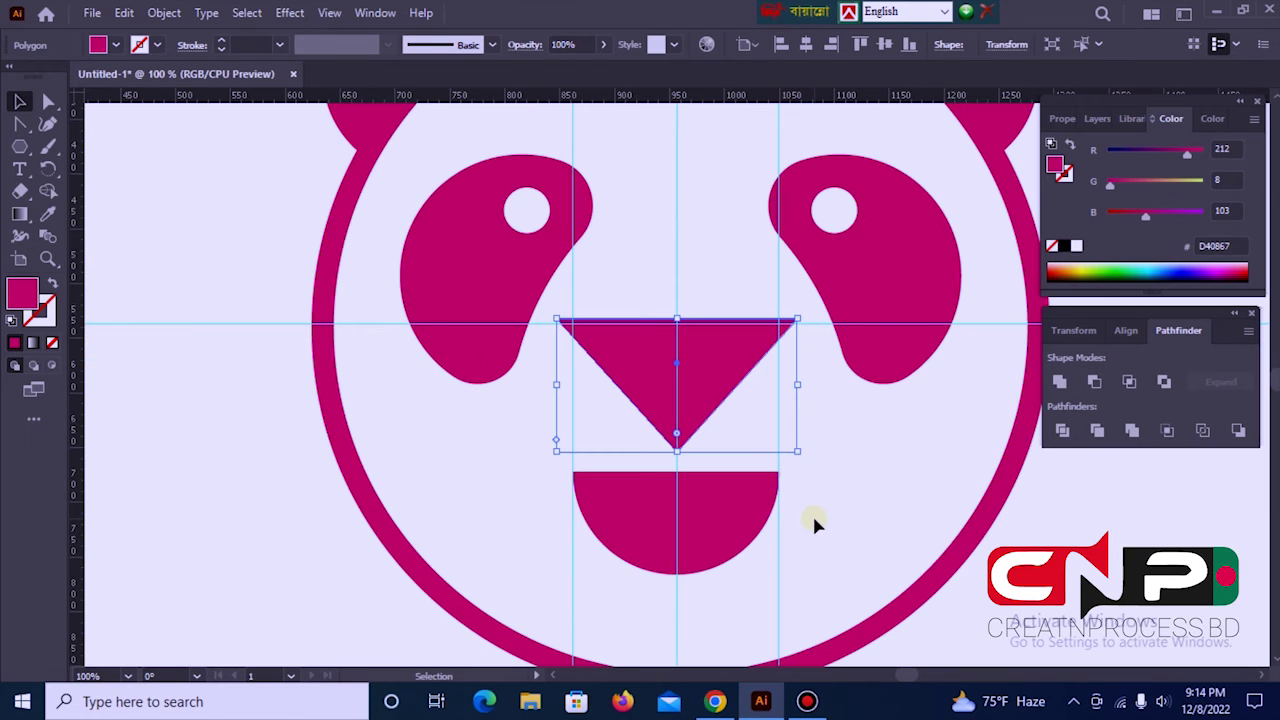
left_click(911, 456)
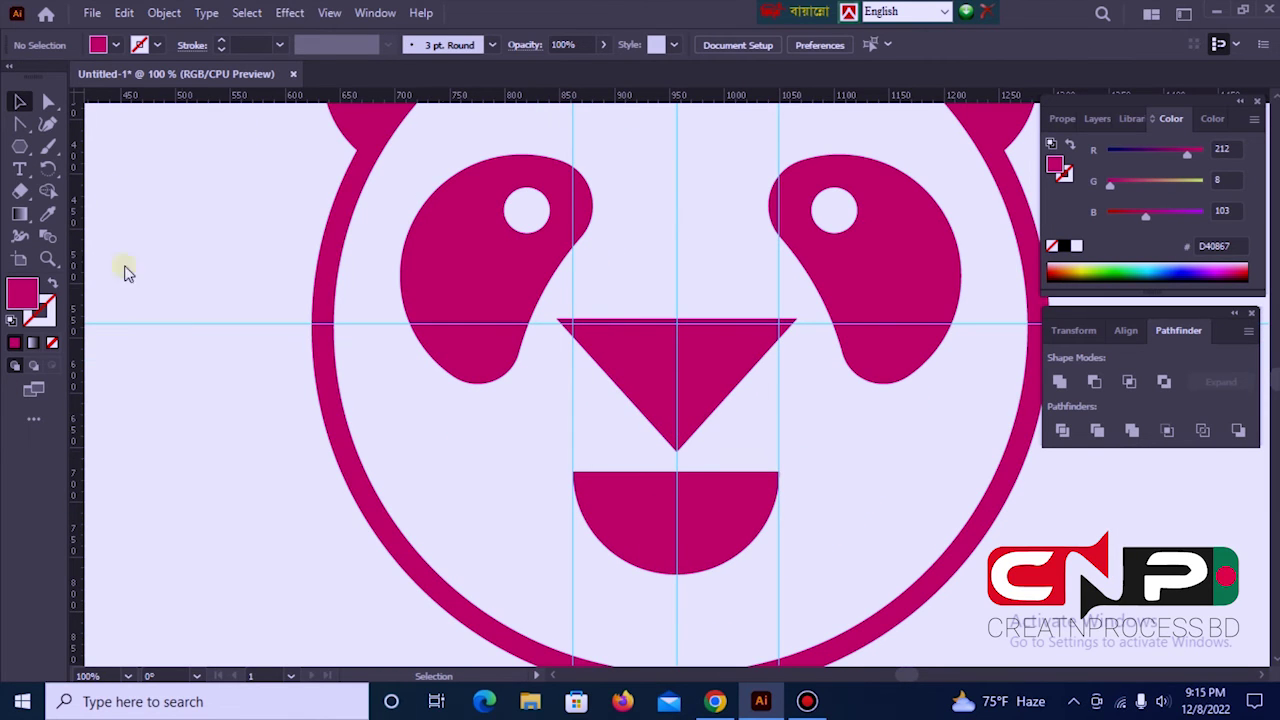
left_click(698, 374)
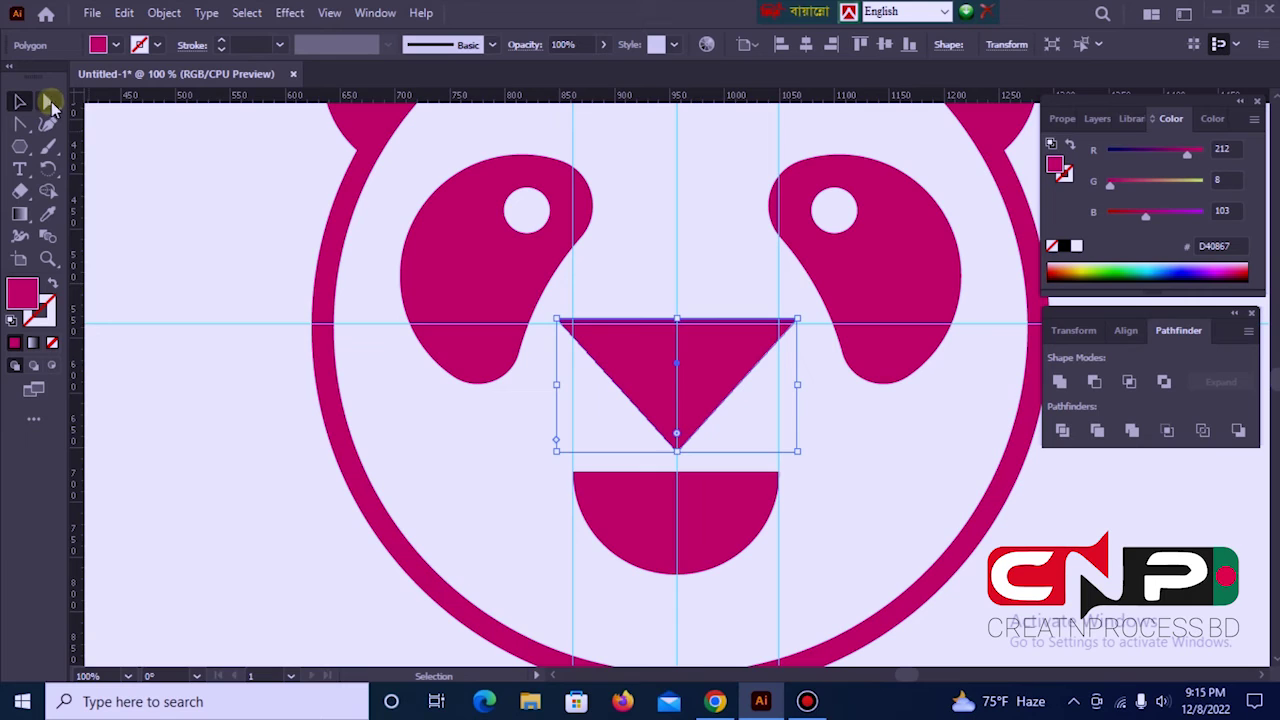
Round the nose triangle's two top corners and its bottom tip to about 40.7 px
left_click(49, 102)
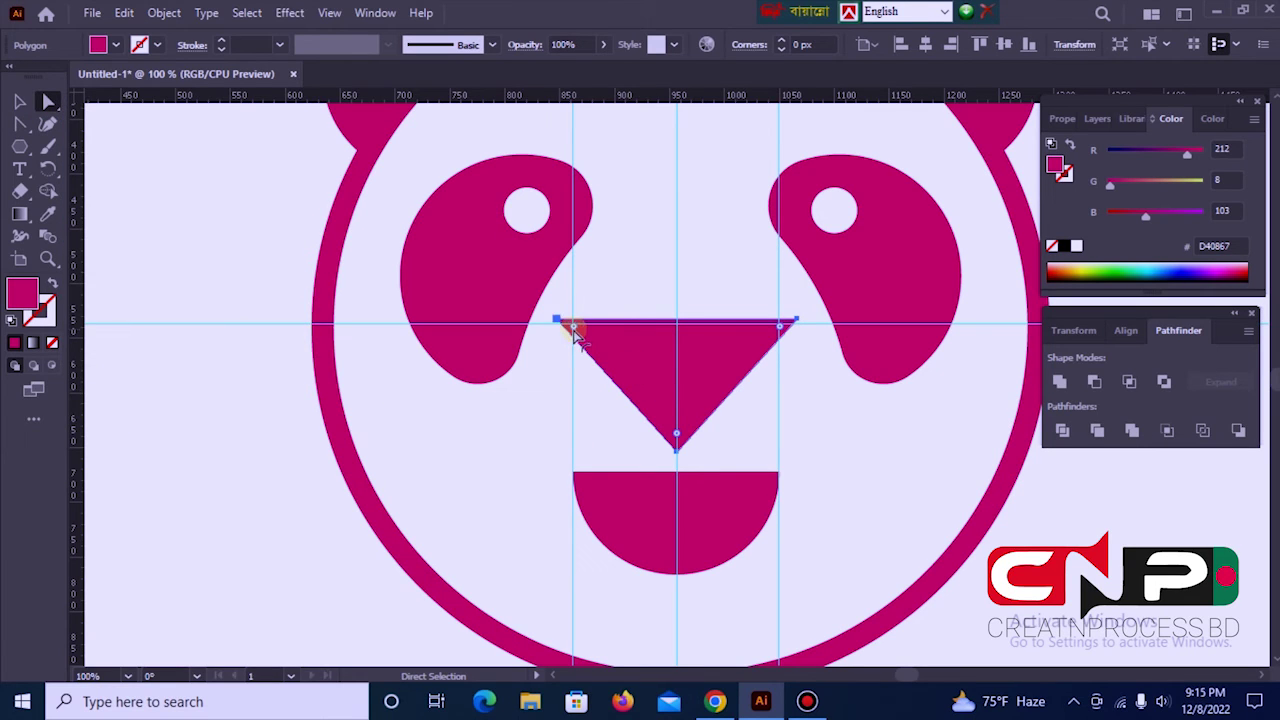
left_click_drag(575, 332, 598, 342)
left_click(782, 329)
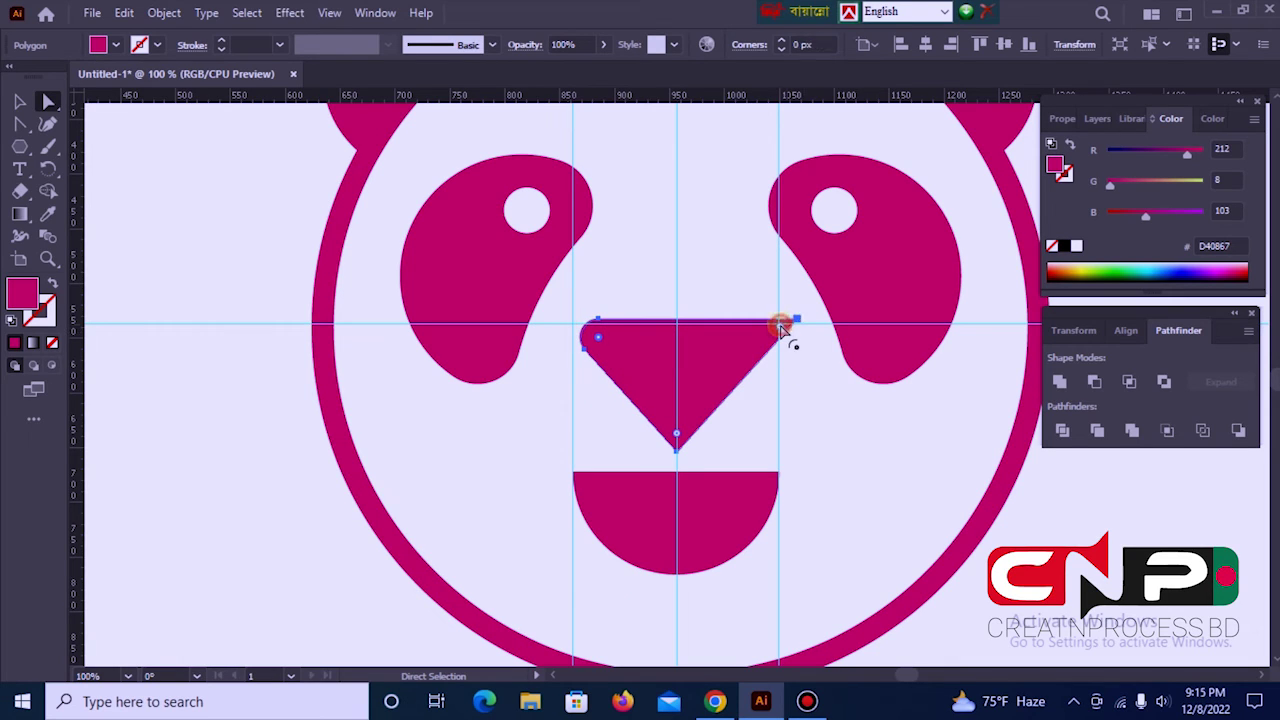
left_click_drag(782, 329, 748, 331)
left_click(816, 374)
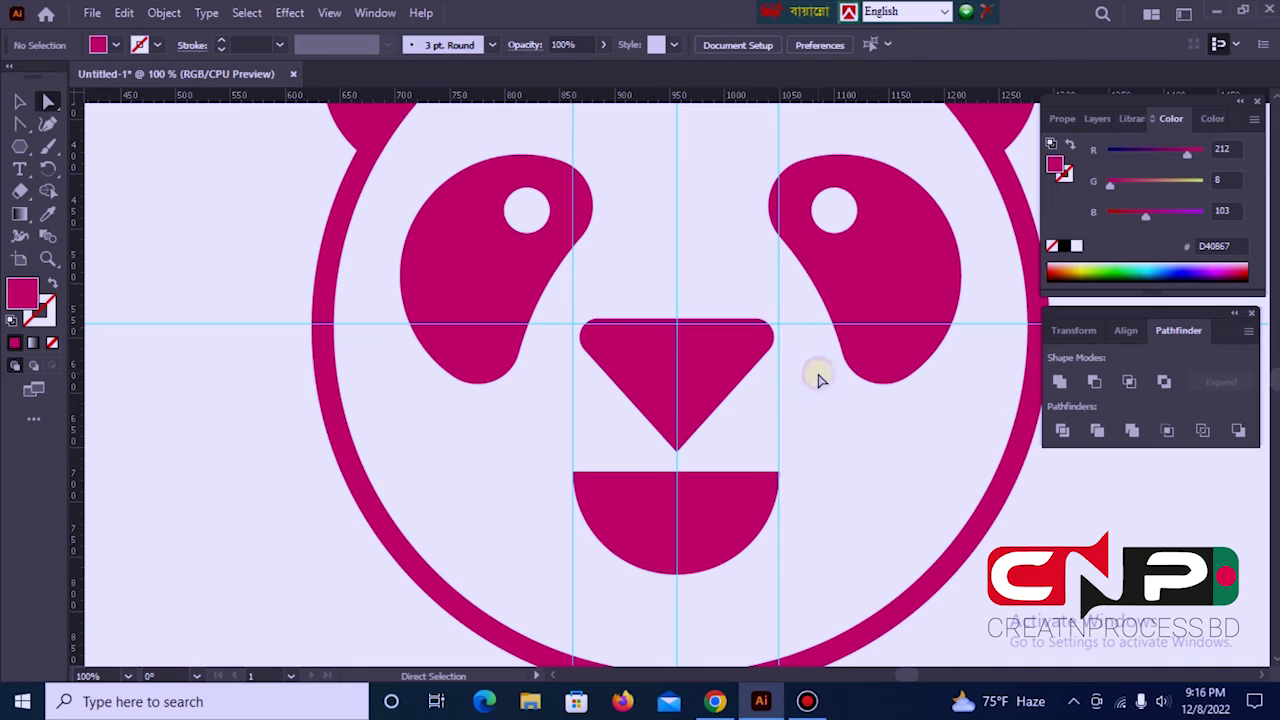
left_click(697, 360)
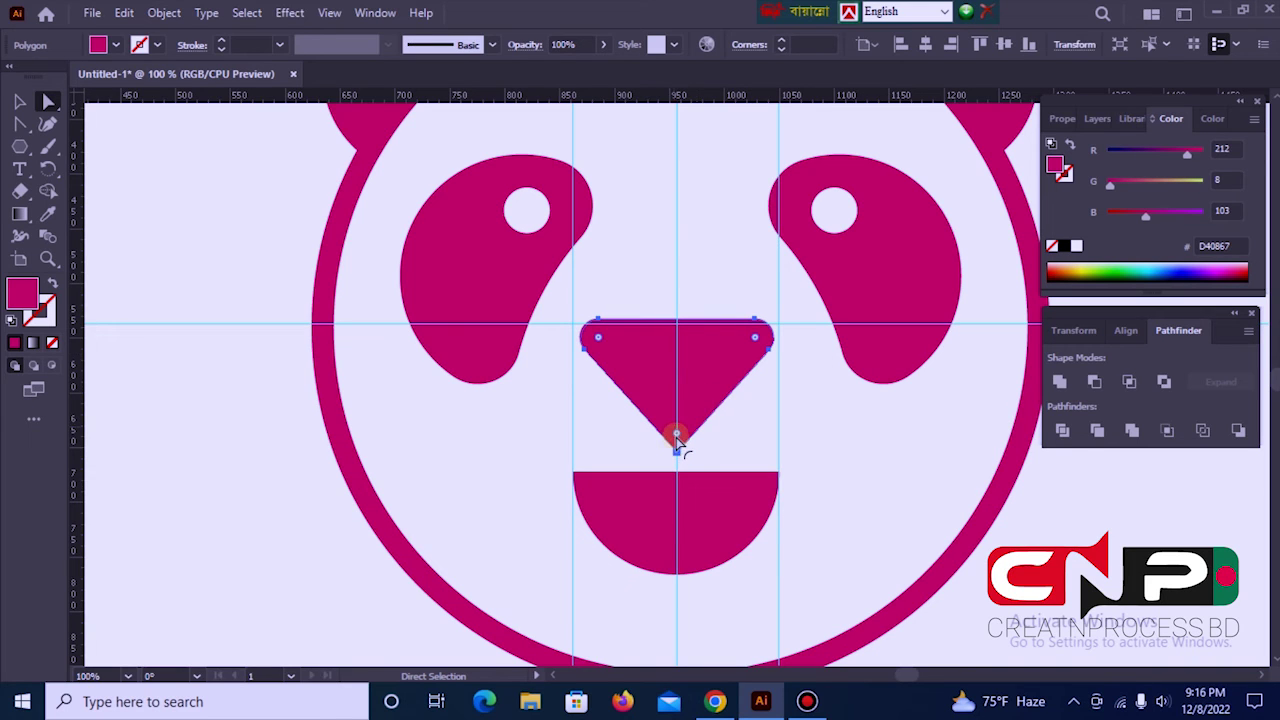
left_click_drag(677, 437, 676, 386)
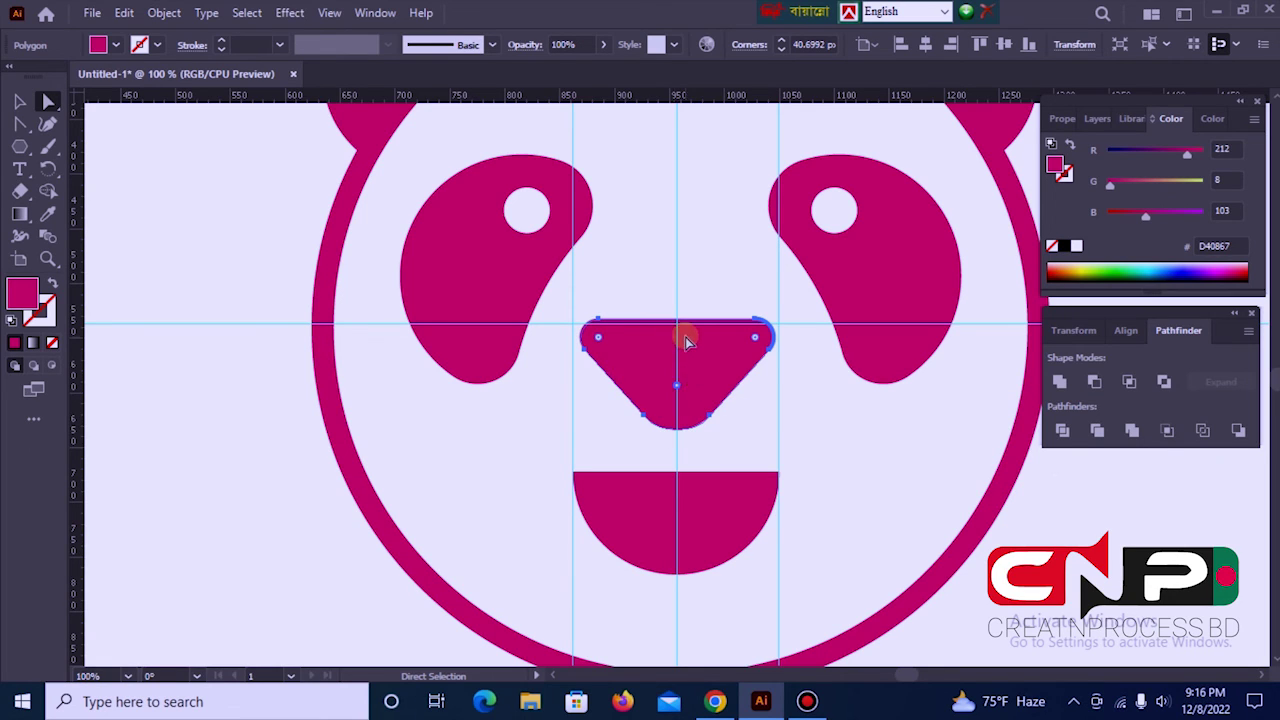
left_click(702, 278)
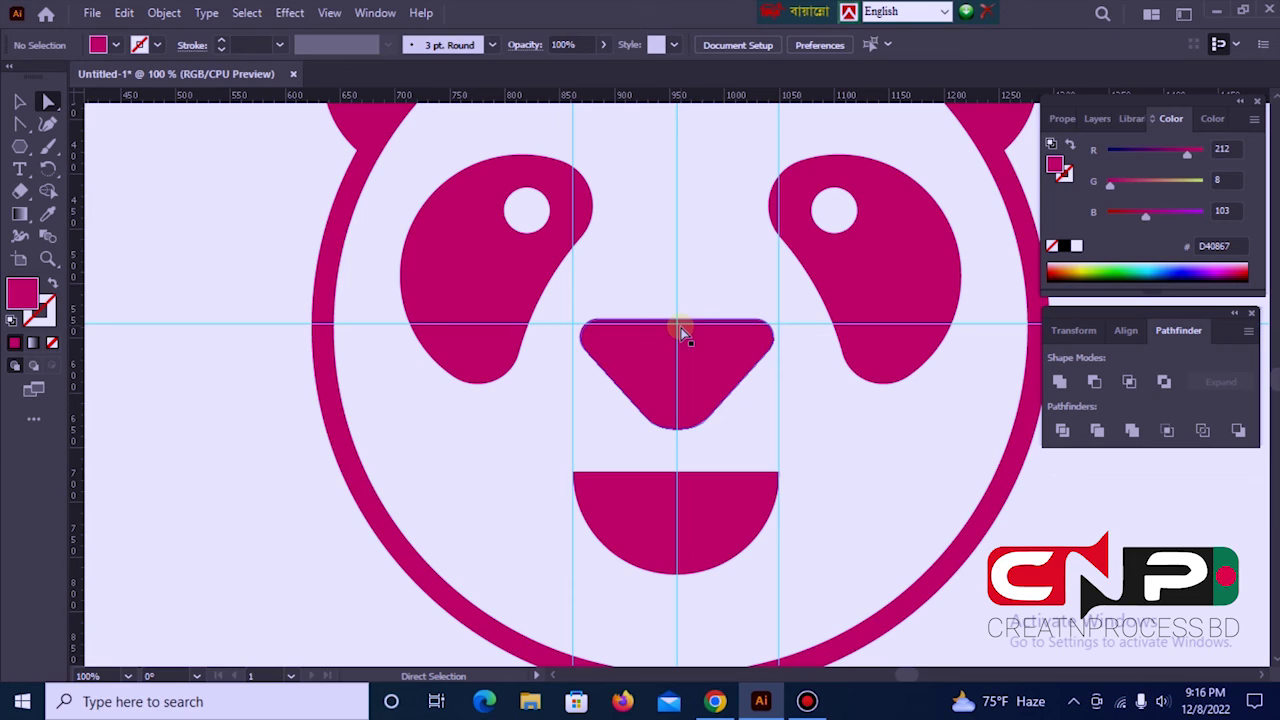
left_click(684, 320)
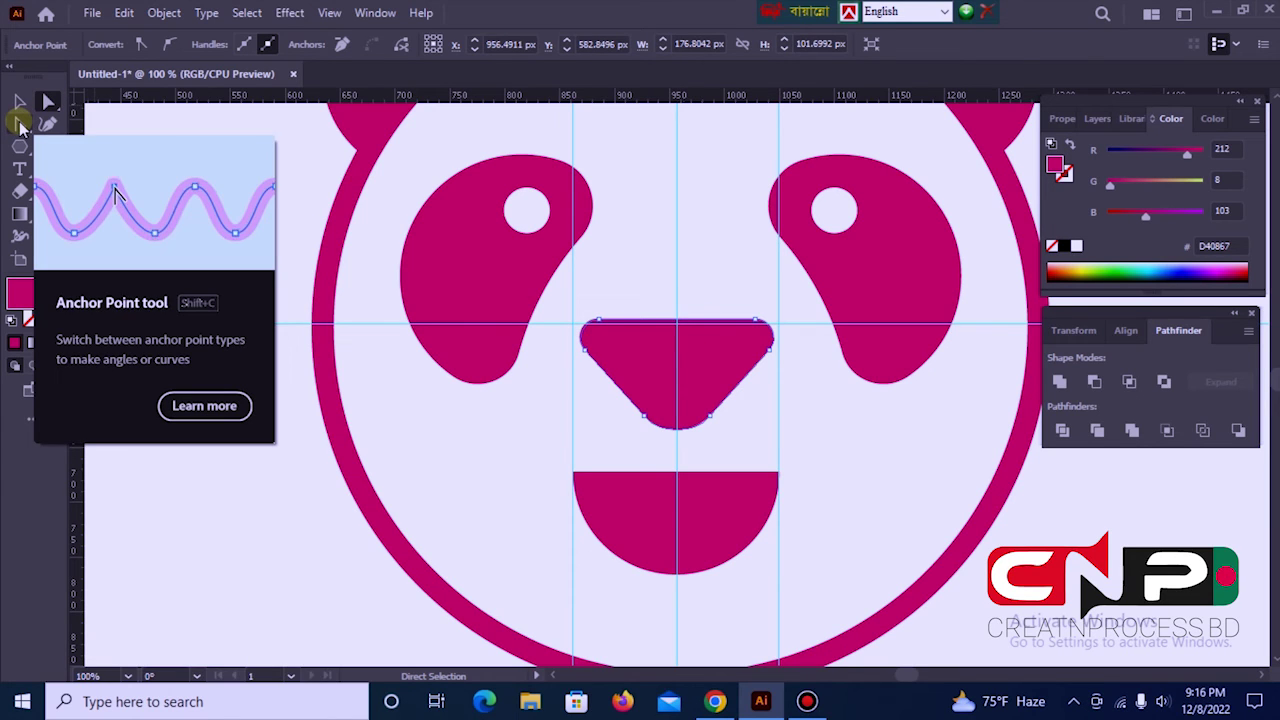
Pull curve handles from the nose's top anchor so its top edge bows gently upward
left_click(20, 122)
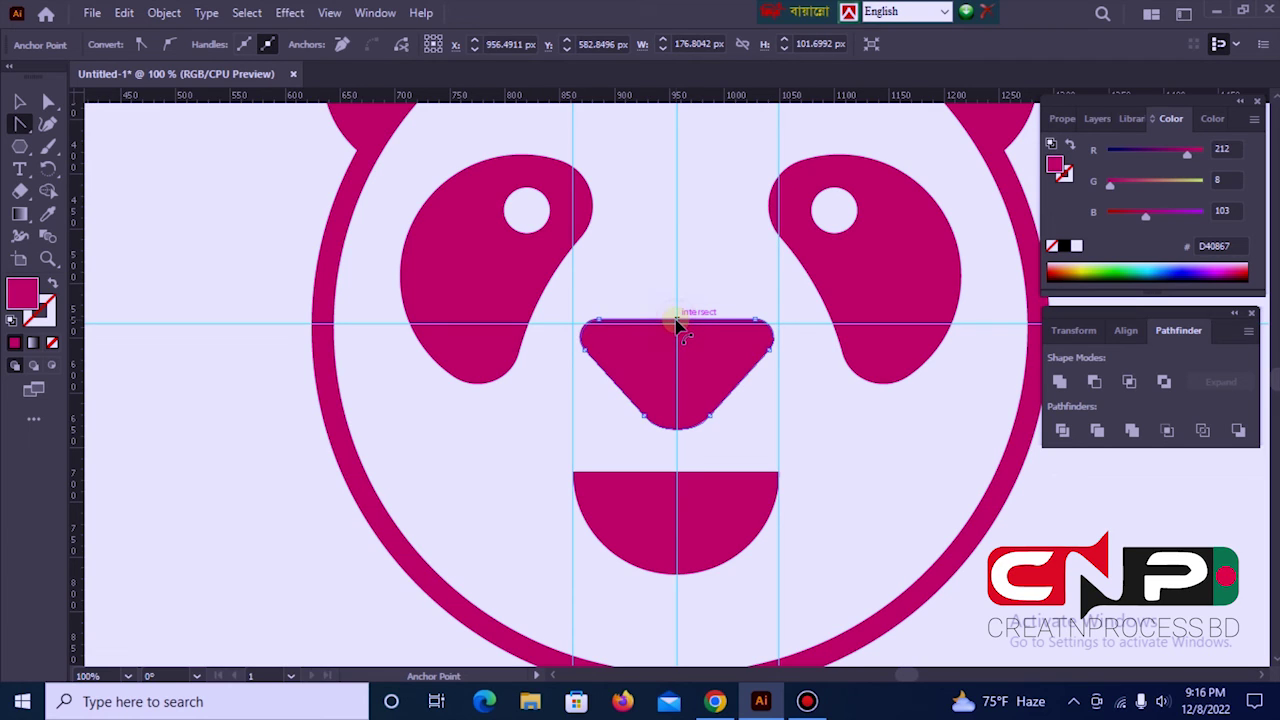
left_click_drag(680, 318, 669, 294)
left_click(16, 103)
left_click(14, 103)
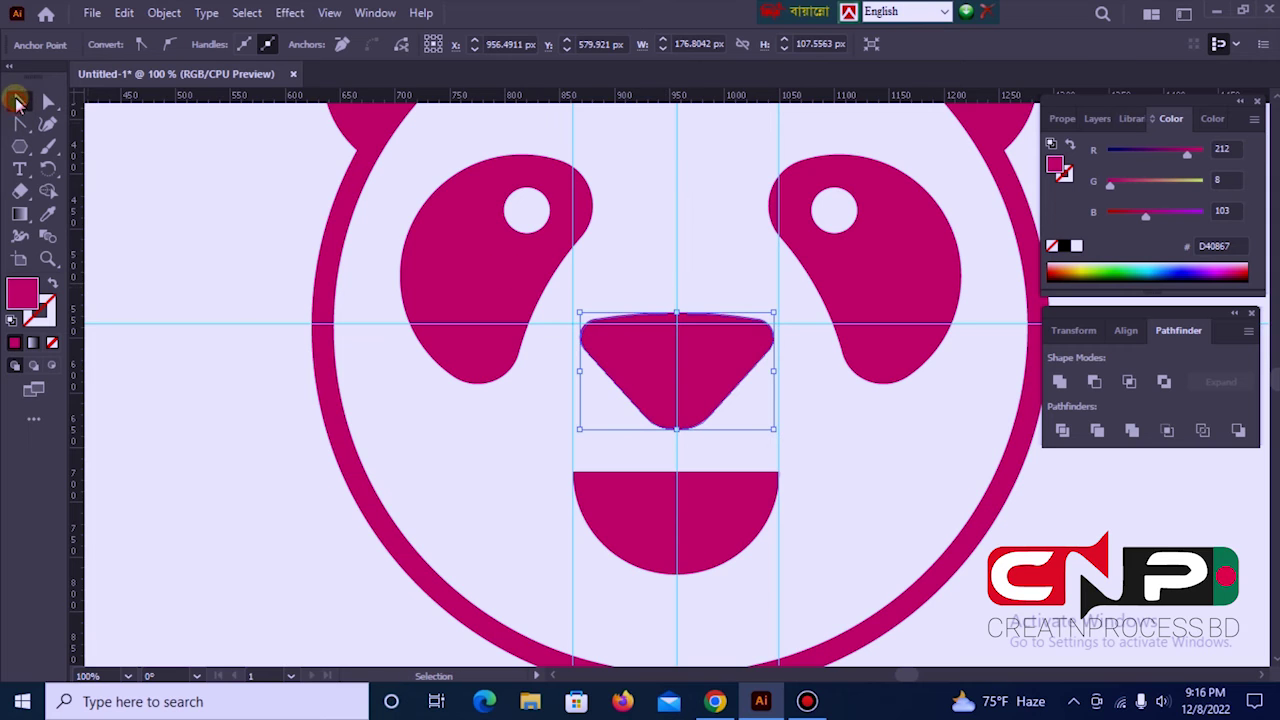
Scale the nose down to about 151 × 92 px, then zoom back out
key("ctrl+plus")
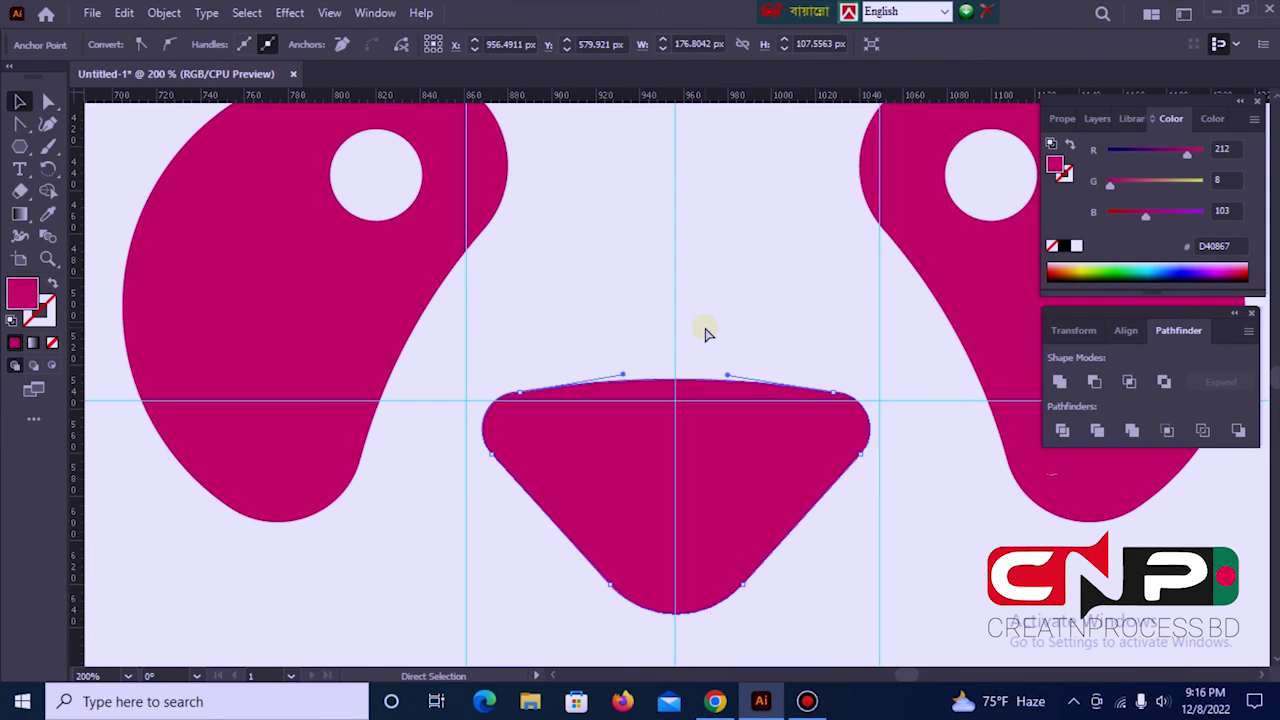
left_click_drag(768, 468, 757, 361)
key("v")
left_click(50, 104)
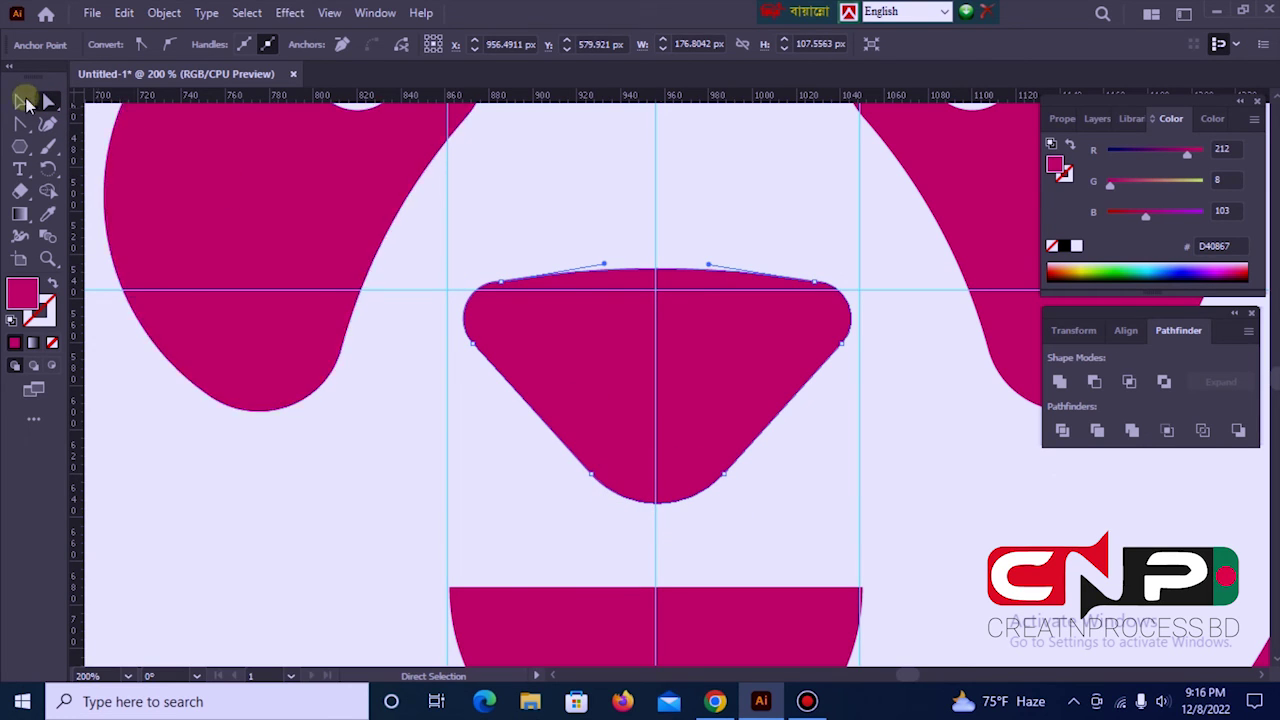
left_click(20, 102)
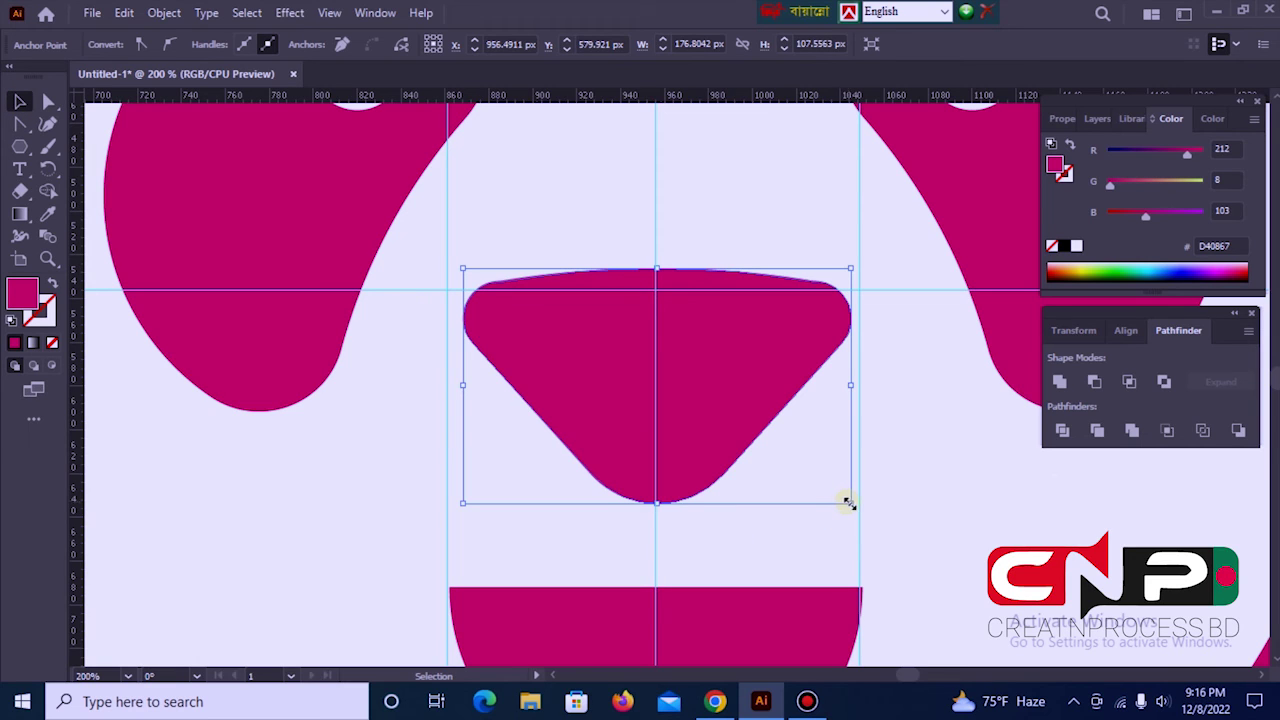
left_click_drag(848, 502, 832, 488)
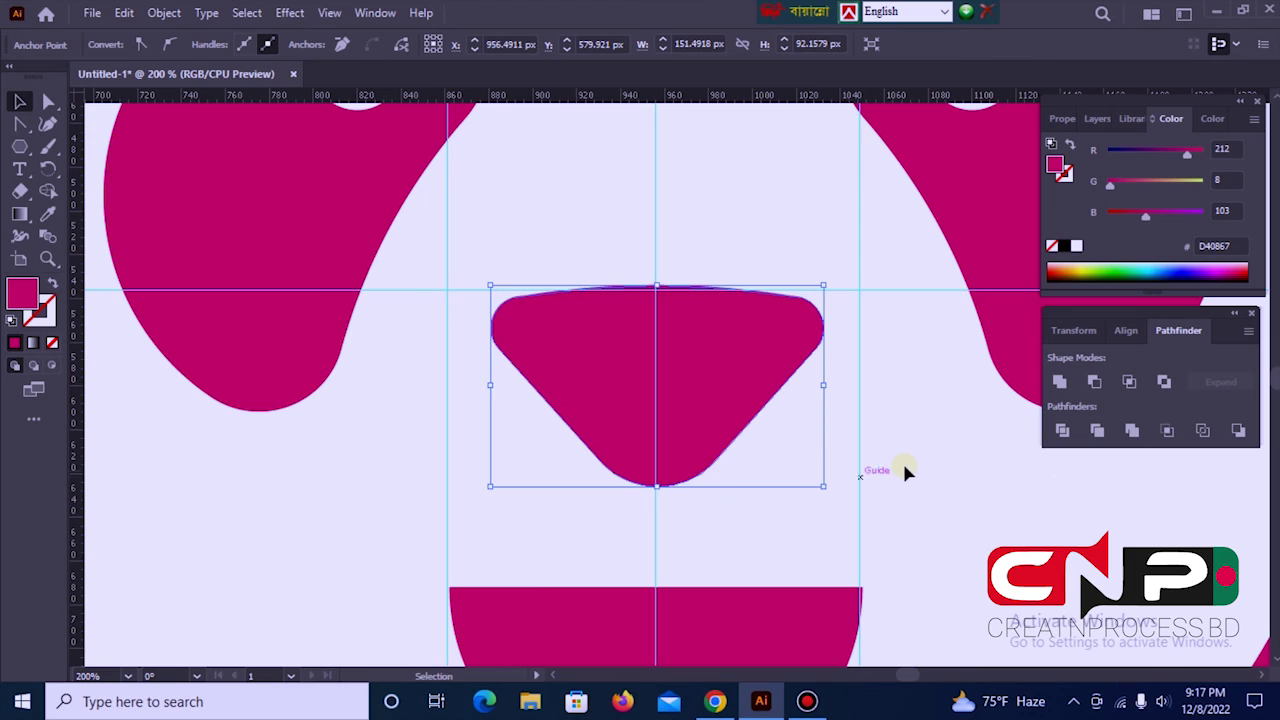
key("a")
key("ctrl+minus")
key("ctrl+minus")
key("ctrl+minus")
key("ctrl+minus")
key("ctrl+minus")
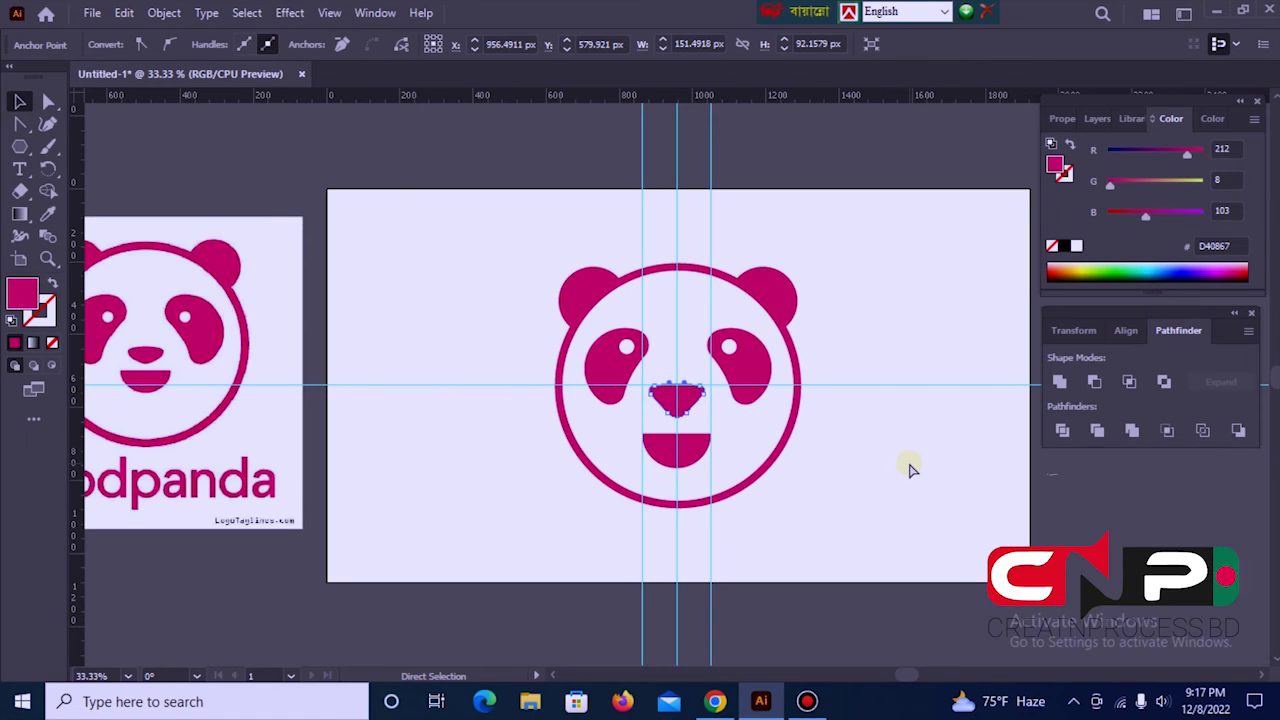
Delete the three vertical guides and the horizontal guide
left_click(909, 463)
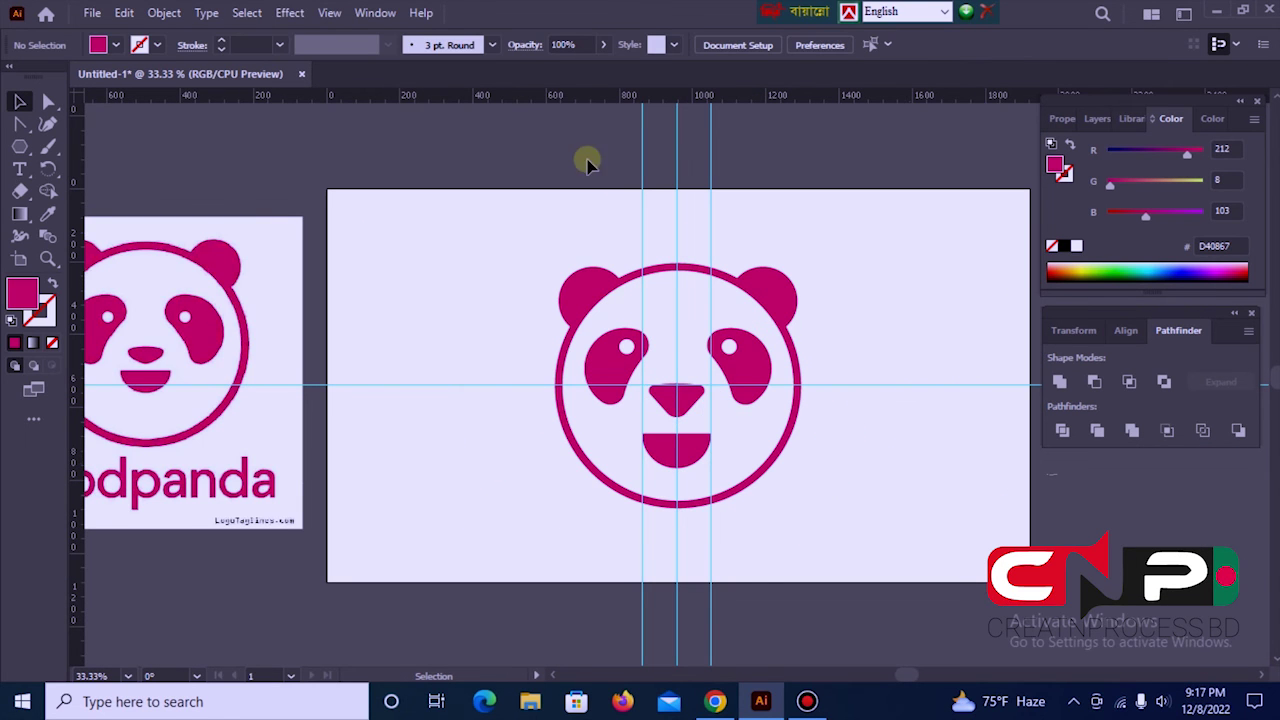
left_click_drag(613, 170, 791, 222)
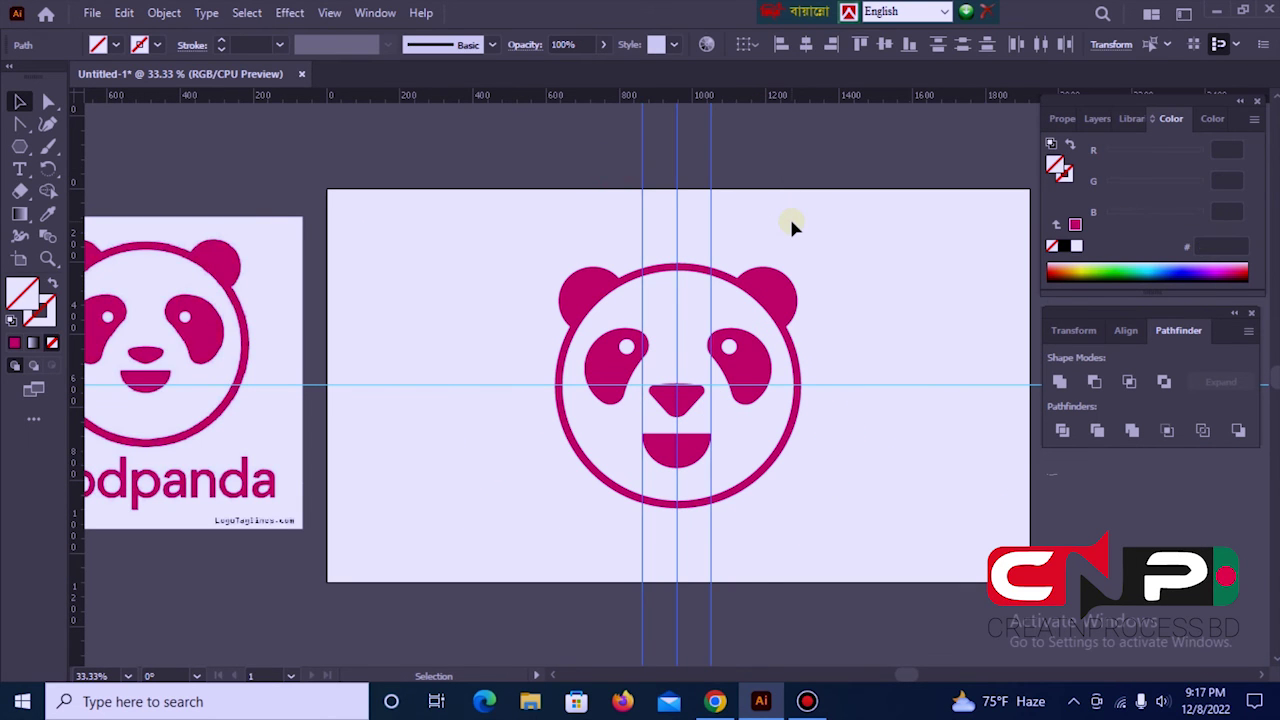
key("Delete")
left_click(903, 385)
key("Delete")
Group all panda head parts, shrink the group proportionally and move it higher on the artboard
left_click_drag(499, 285, 838, 469)
key("ctrl+g")
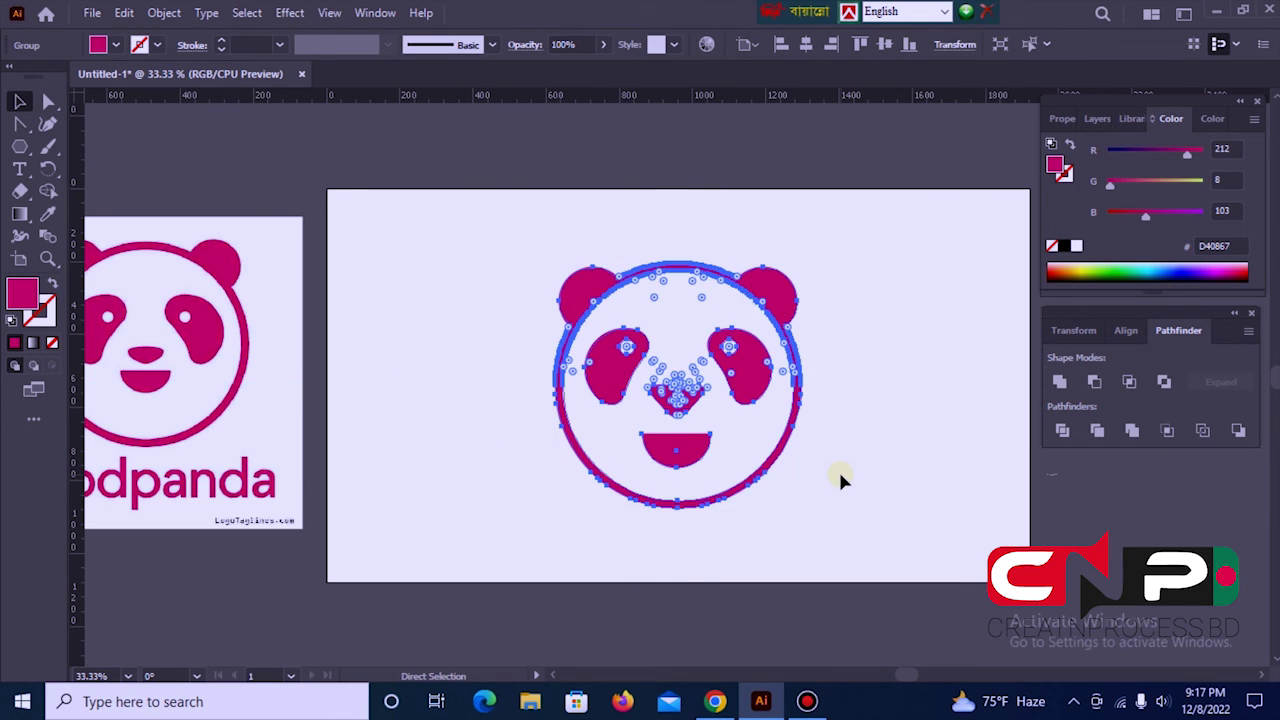
left_click_drag(804, 508, 743, 450)
left_click_drag(712, 362, 696, 299)
left_click(843, 350)
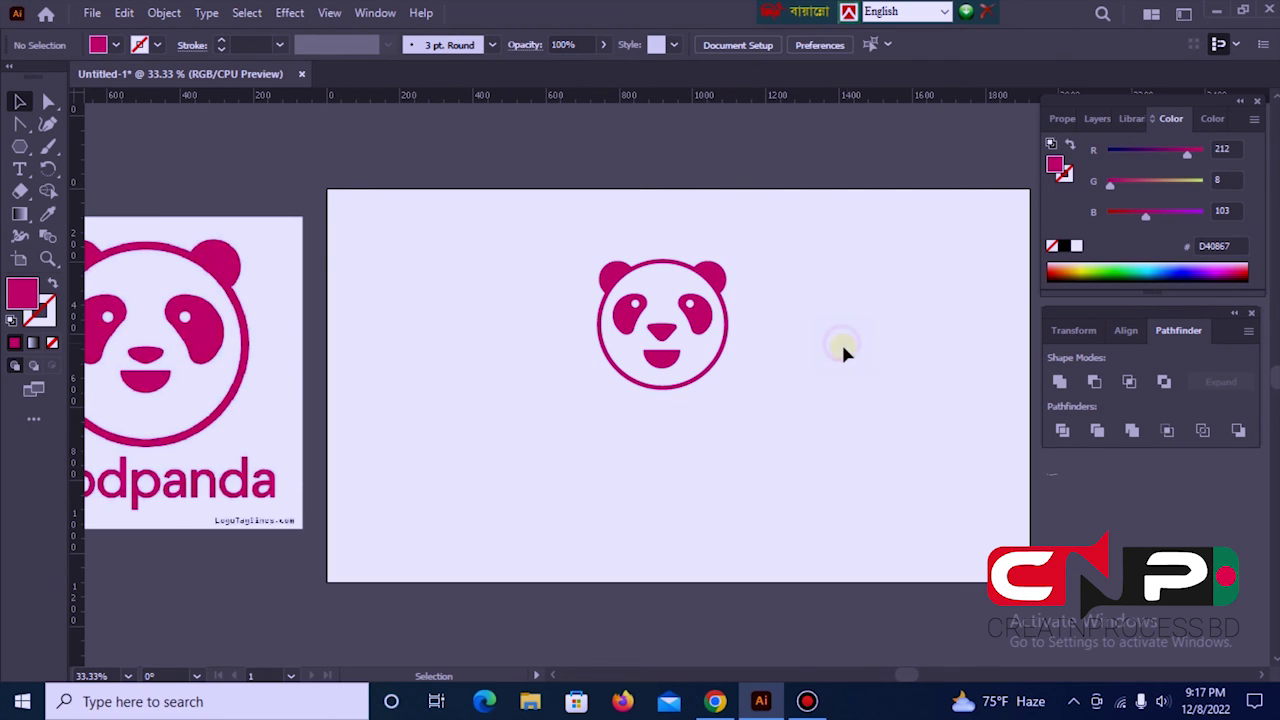
Add a text object below the panda and replace its placeholder with 'foodpanda'
left_click(20, 170)
left_click(551, 457)
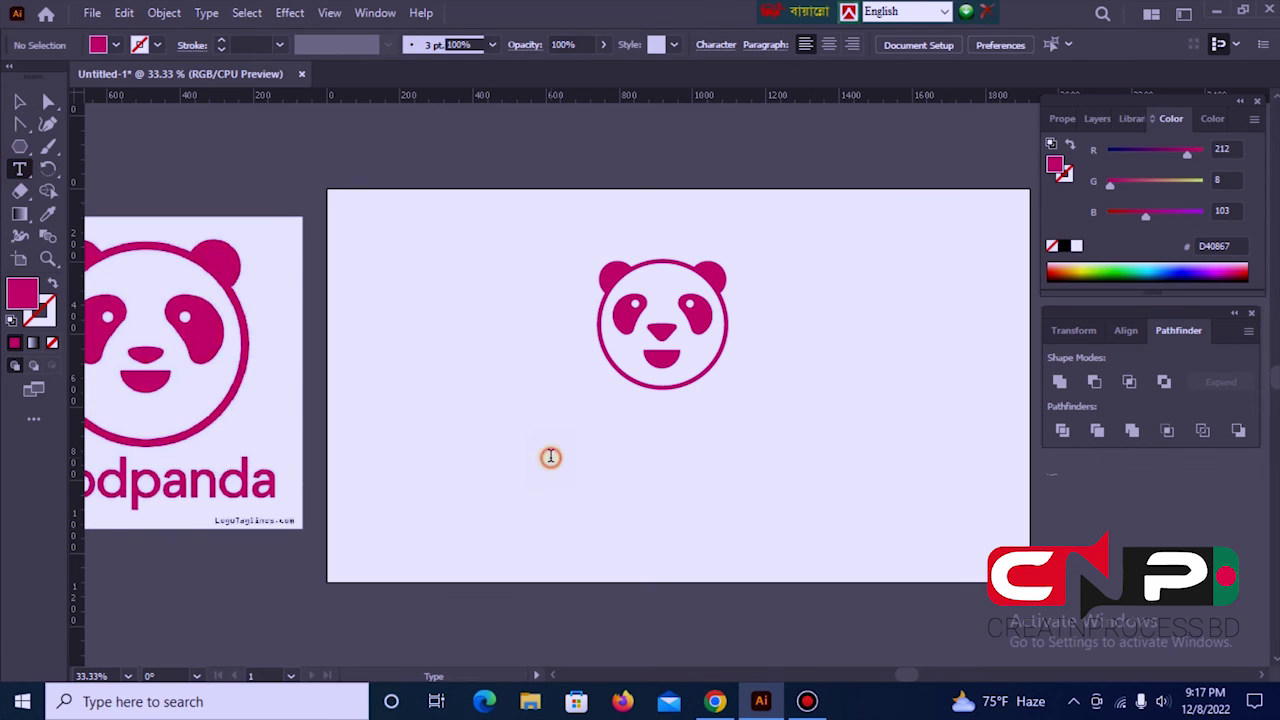
left_click(17, 100)
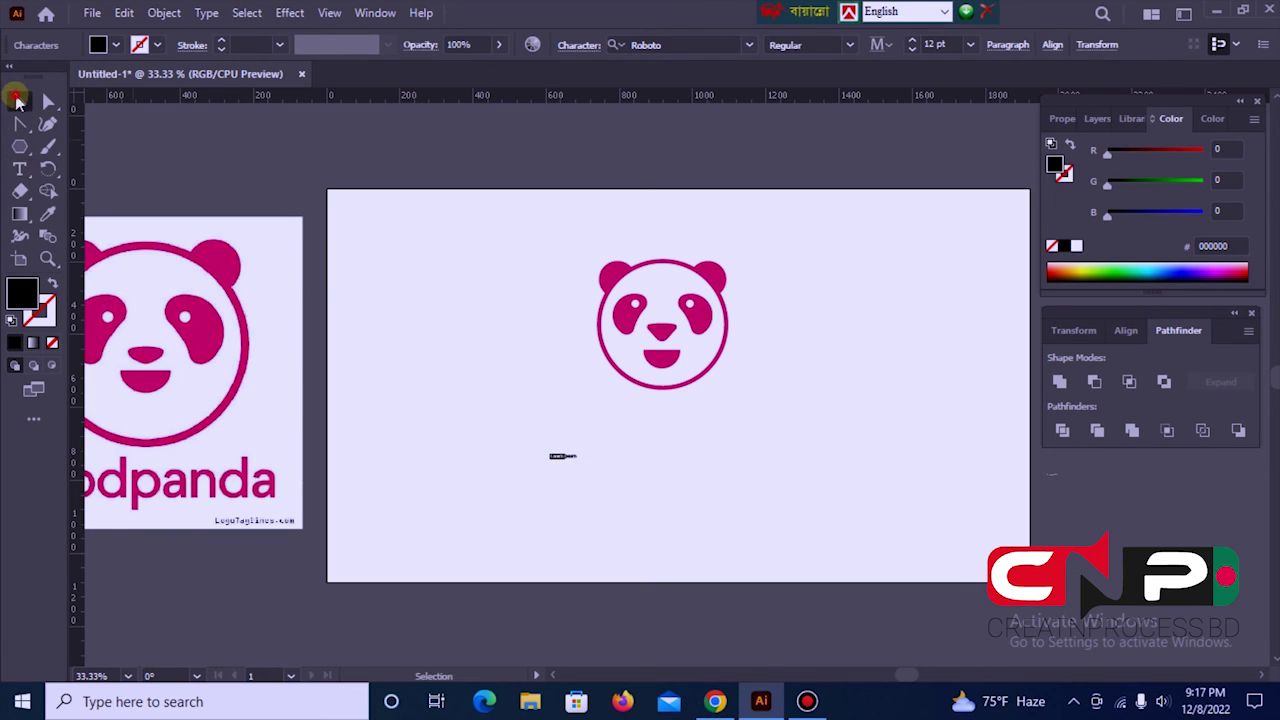
left_click_drag(576, 464, 668, 438)
key("t")
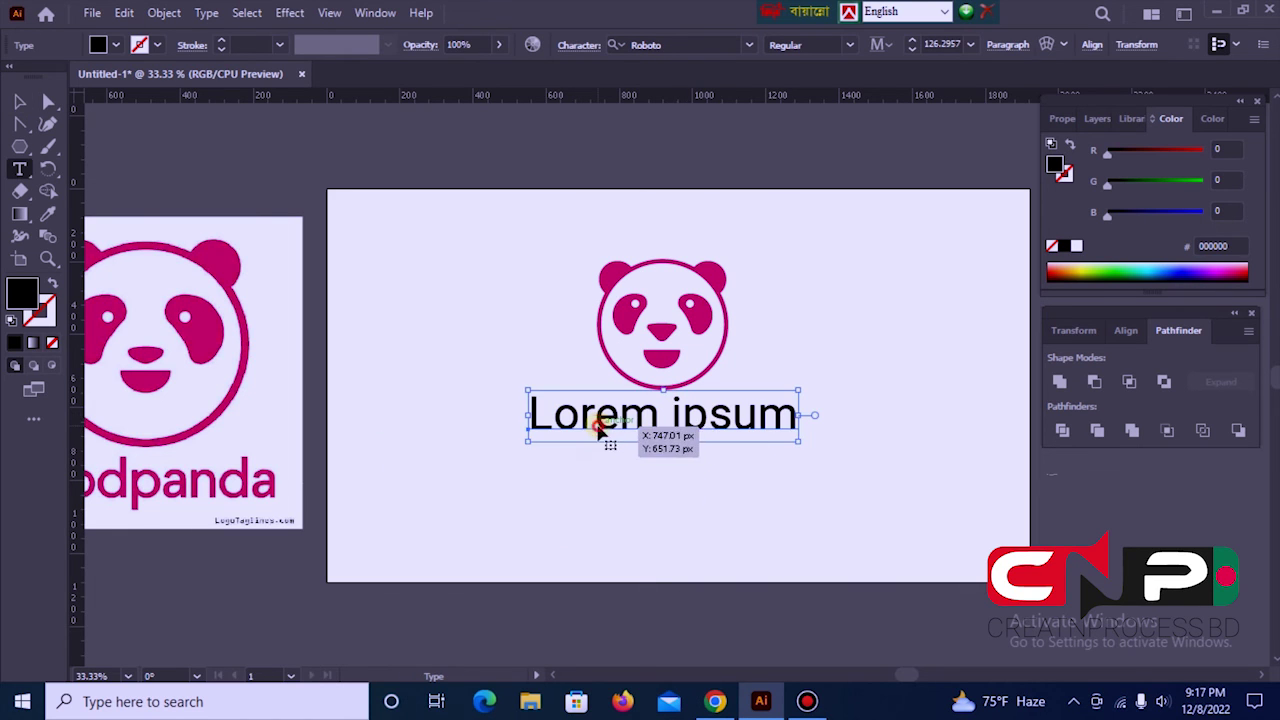
left_click(598, 424)
key("BackSpace")
key("BackSpace")
key("BackSpace")
type("foodpanda")
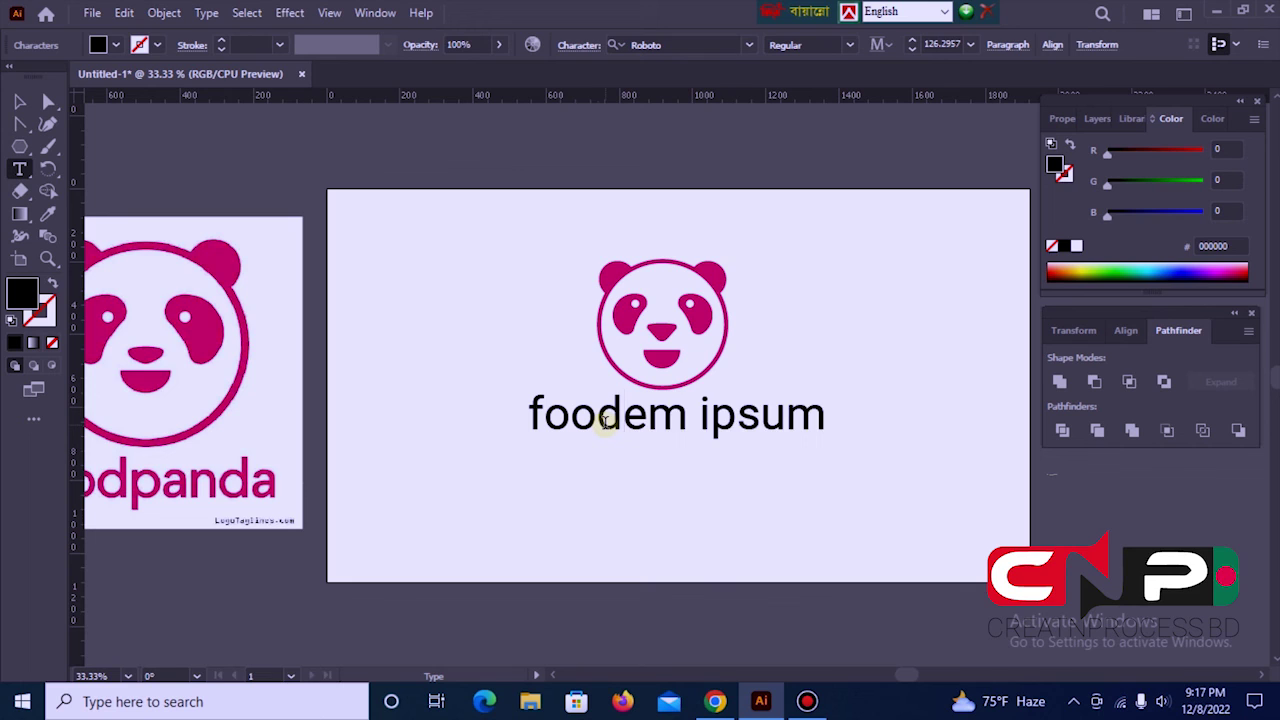
key("Delete")
key("Delete")
key("Delete")
key("Delete")
key("Delete")
key("Delete")
key("Delete")
key("Delete")
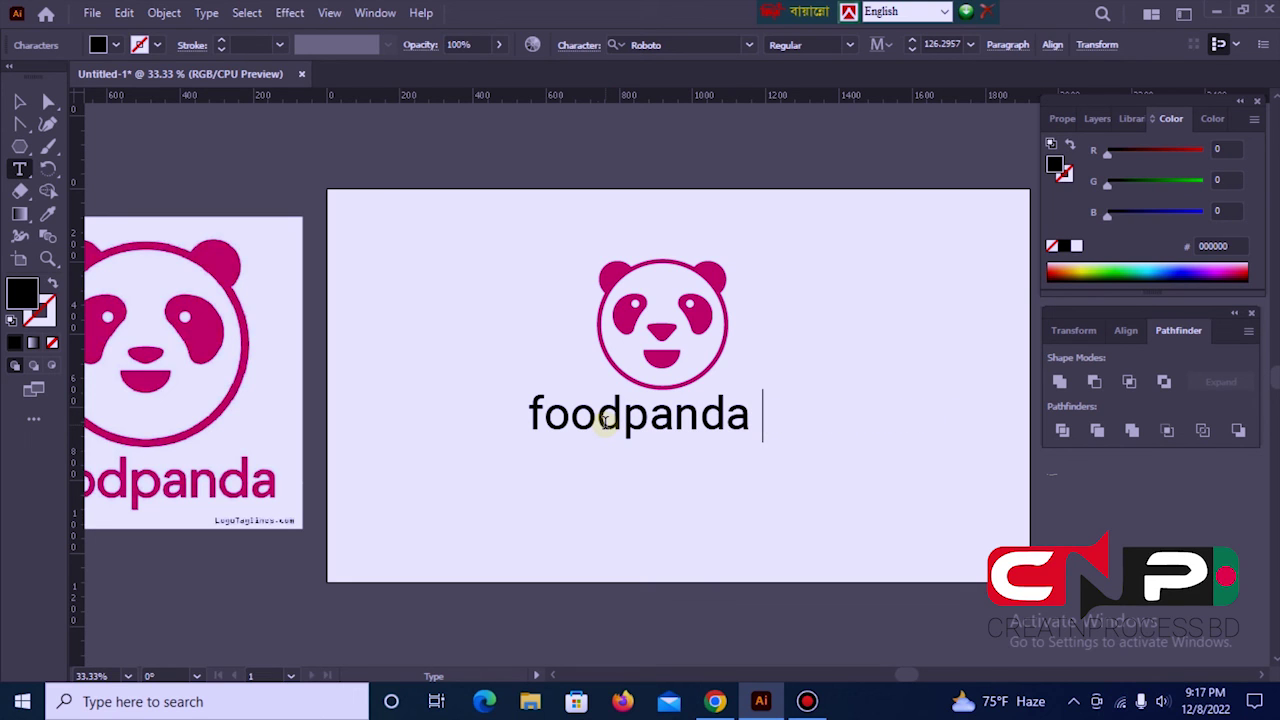
Enlarge the foodpanda text to about 180 pt and centre it below the panda
left_click(14, 100)
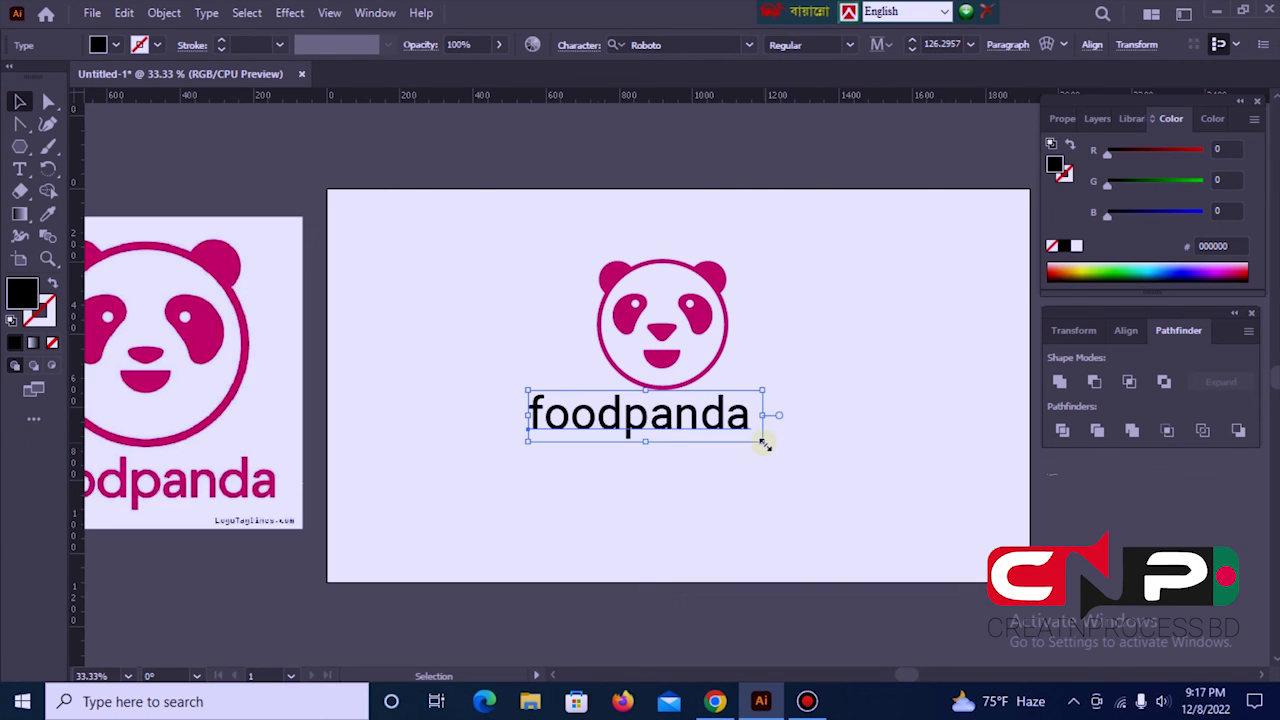
left_click_drag(764, 444, 812, 452)
left_click_drag(678, 422, 712, 436)
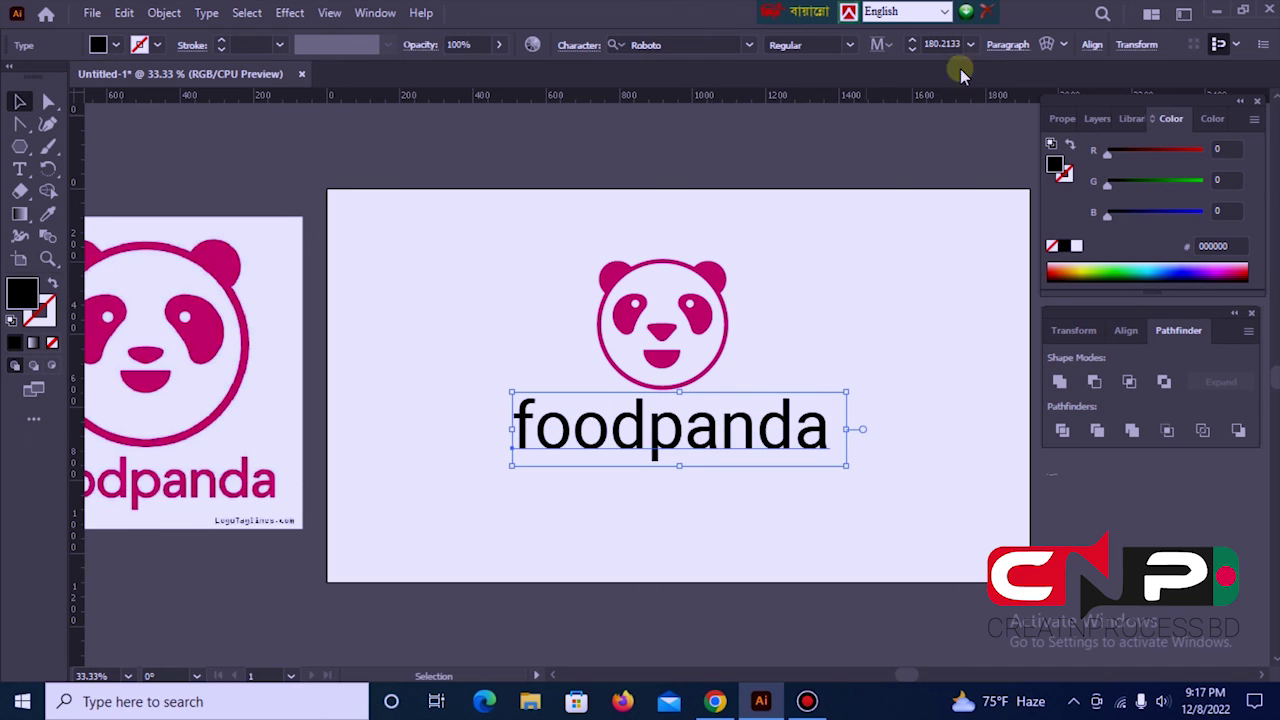
right_click(693, 437)
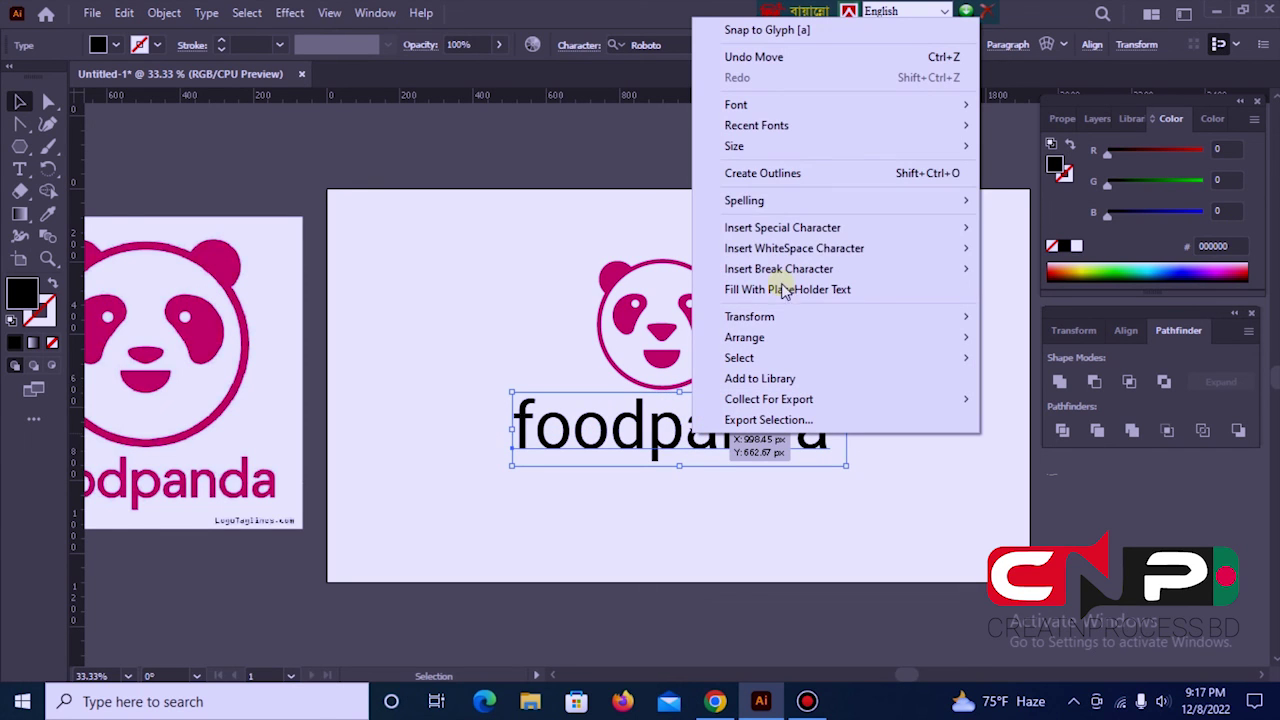
Convert the foodpanda text to outlines and fill it with the reference logo's magenta
left_click(779, 176)
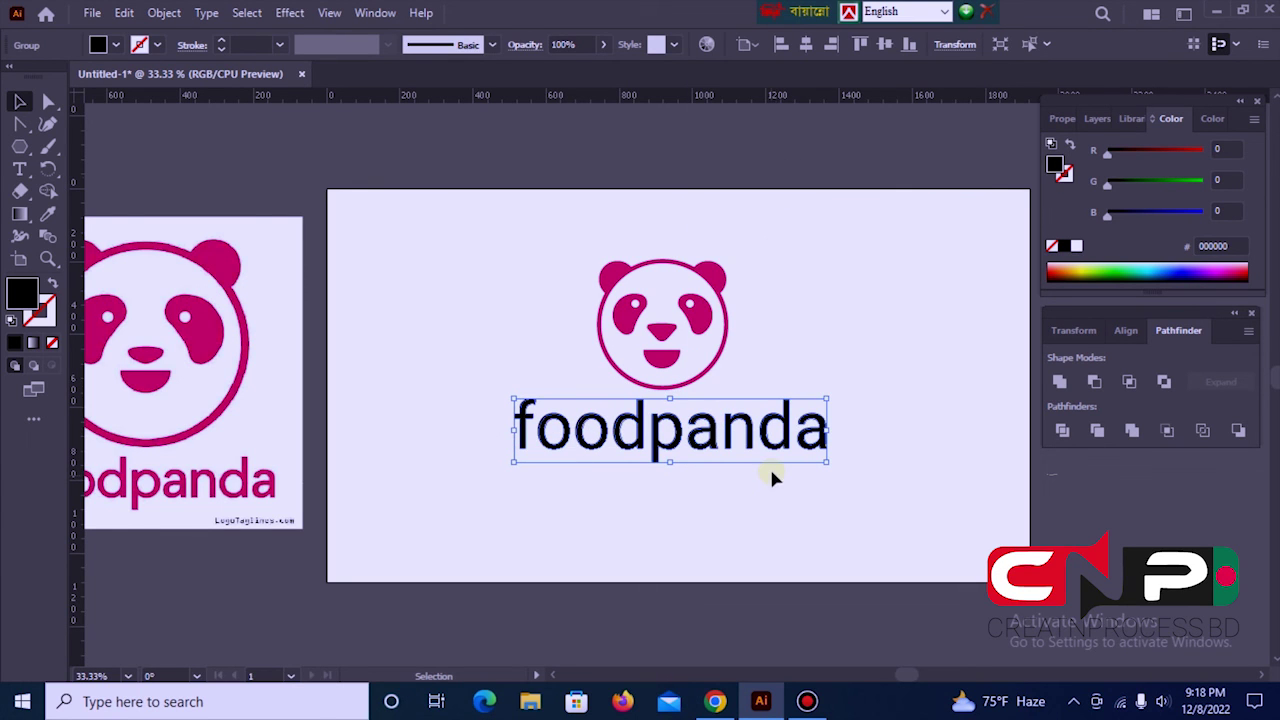
left_click(47, 213)
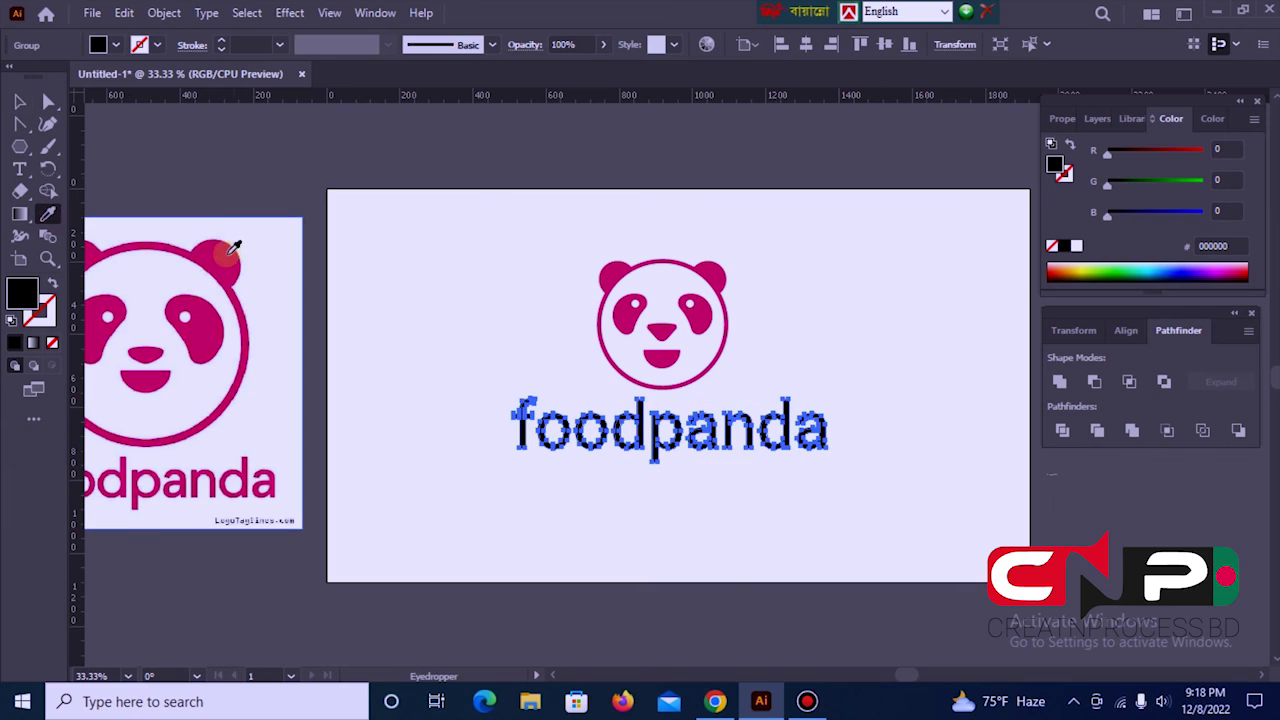
left_click(226, 252)
left_click(19, 101)
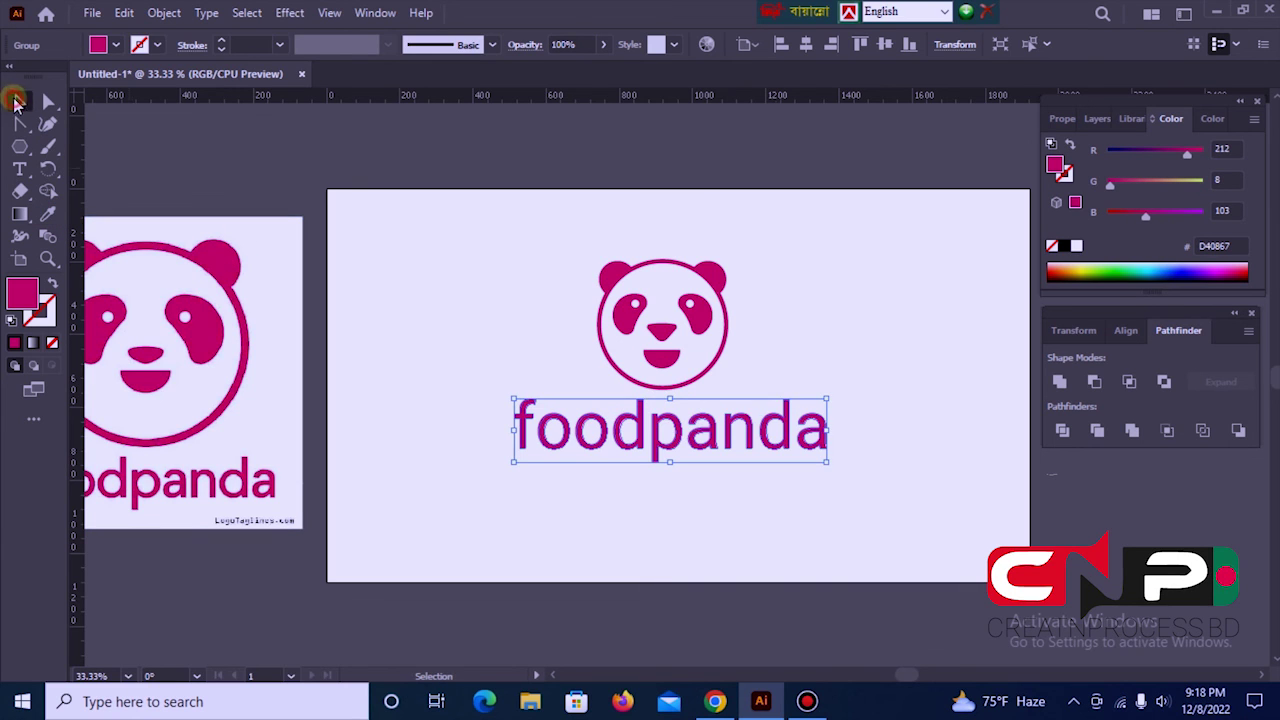
left_click(855, 323)
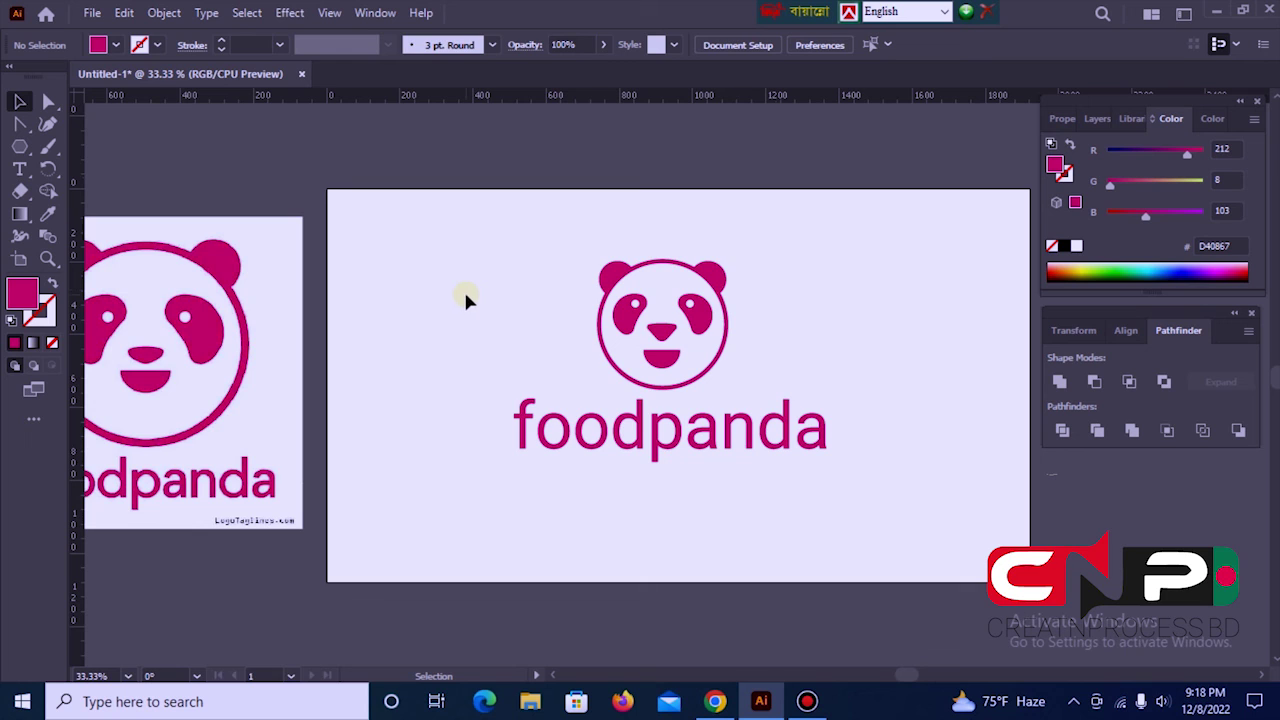
Check the logo's selection, ending with only the foodpanda wordmark selected
left_click_drag(446, 300, 560, 440)
left_click_drag(497, 292, 877, 478)
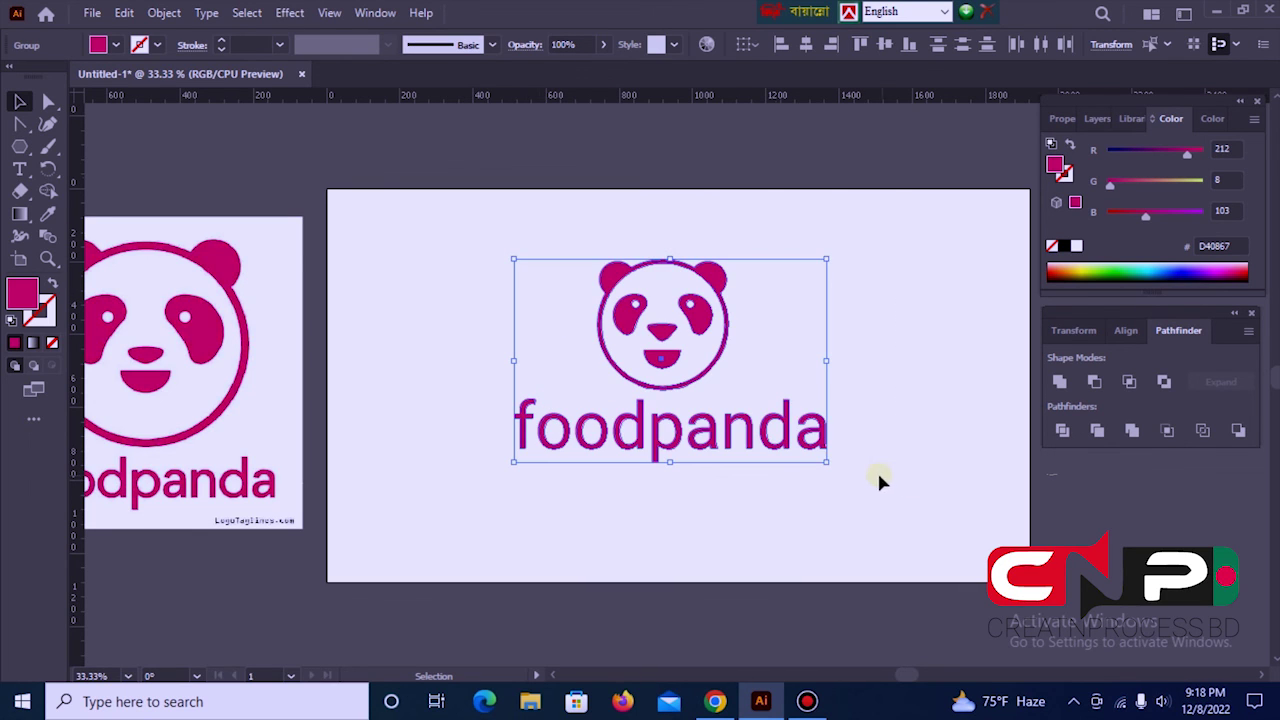
left_click(881, 318)
left_click(690, 445)
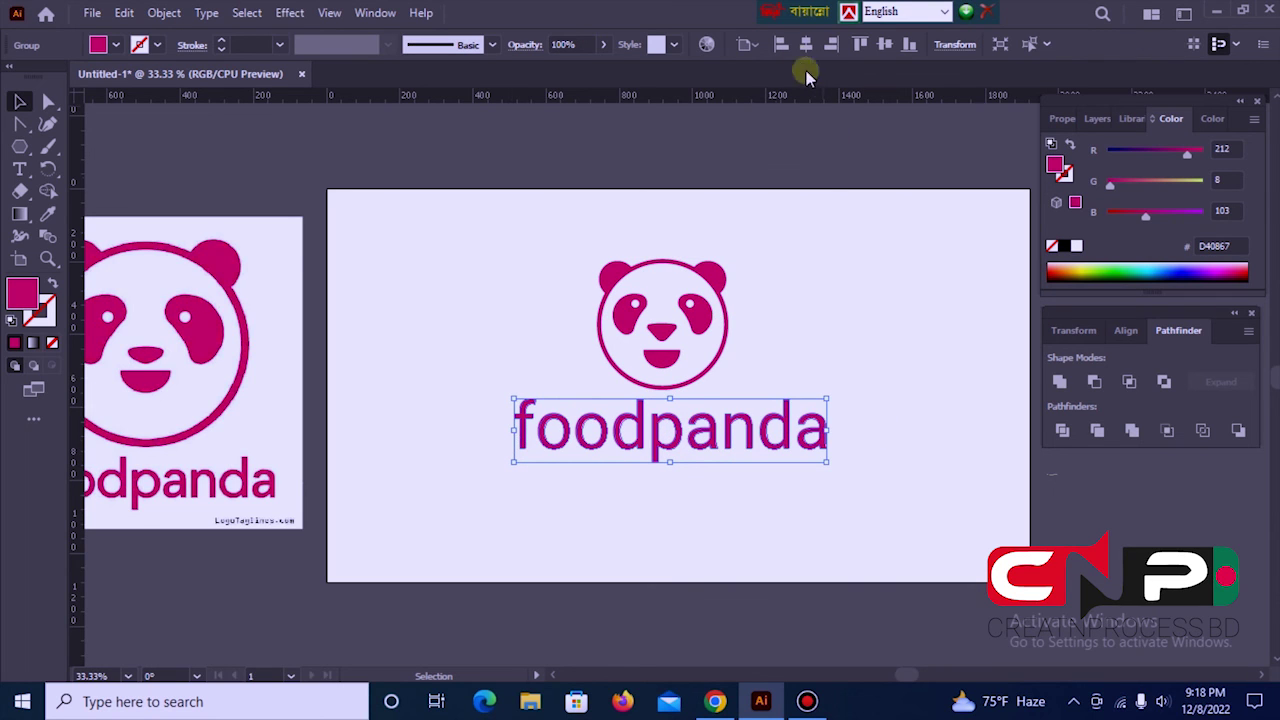
left_click(735, 250)
left_click_drag(470, 412, 820, 460)
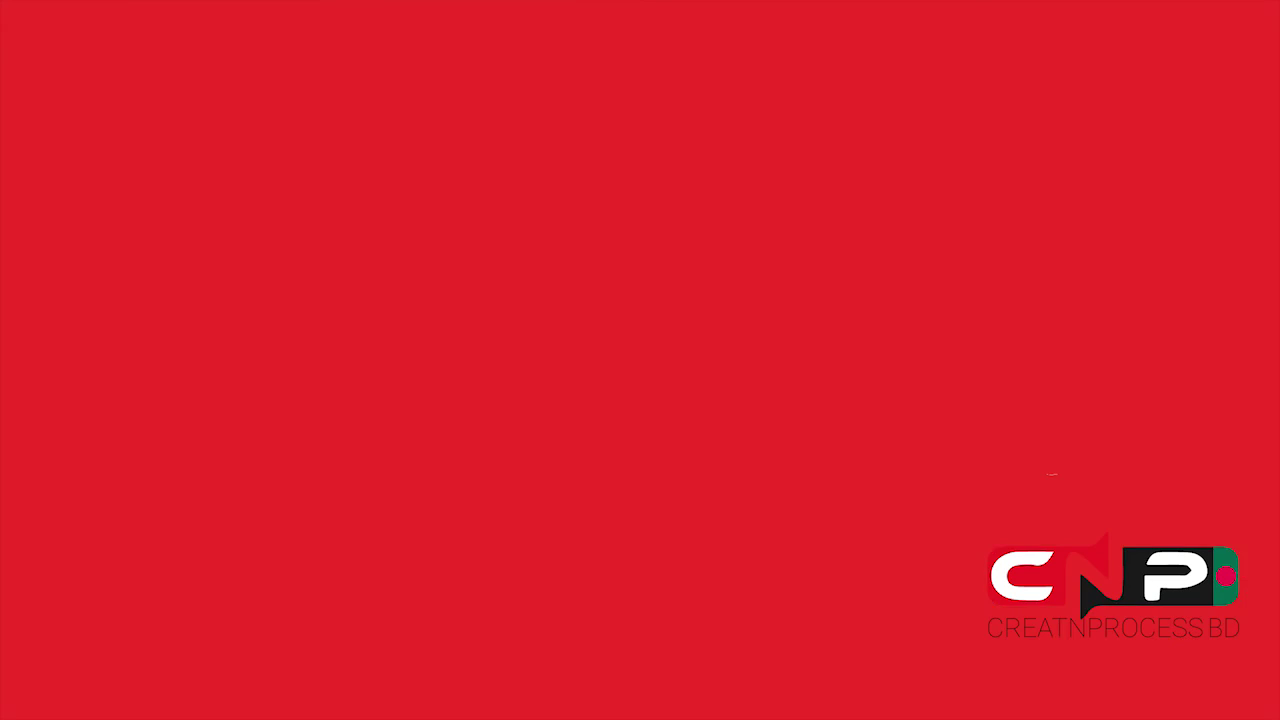